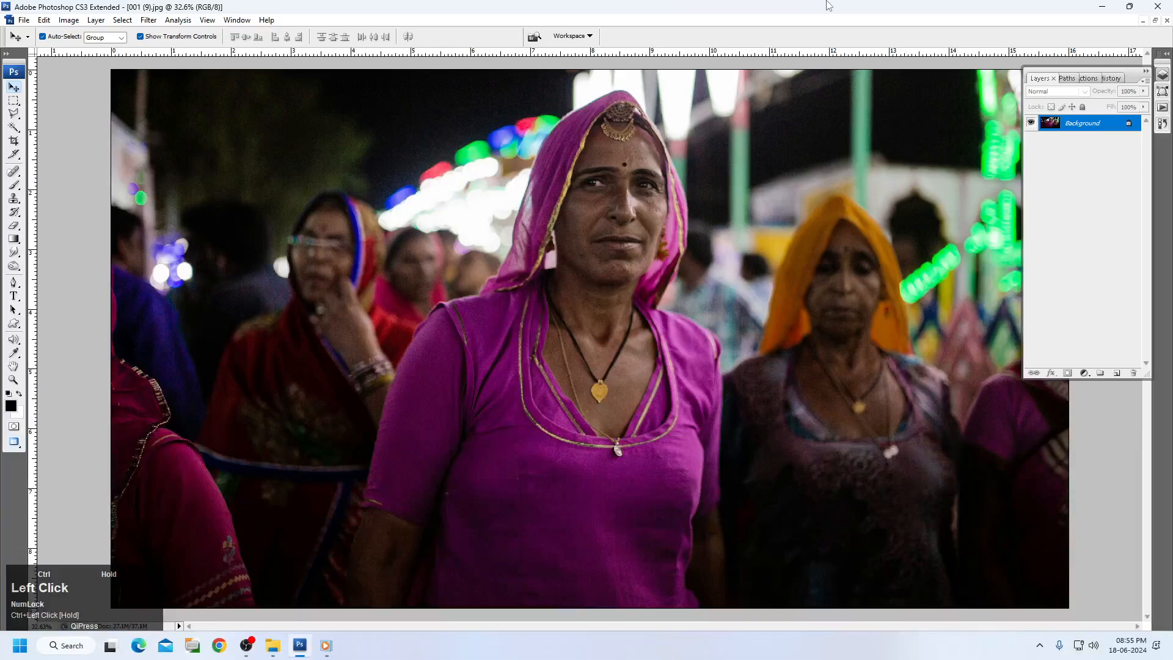
Step: Duplicate the Background layer within the same document as Background copy
left_click_drag(494, 107, 706, 497)
right_click(661, 275)
left_click(702, 283)
right_click(1090, 125)
left_click(1081, 149)
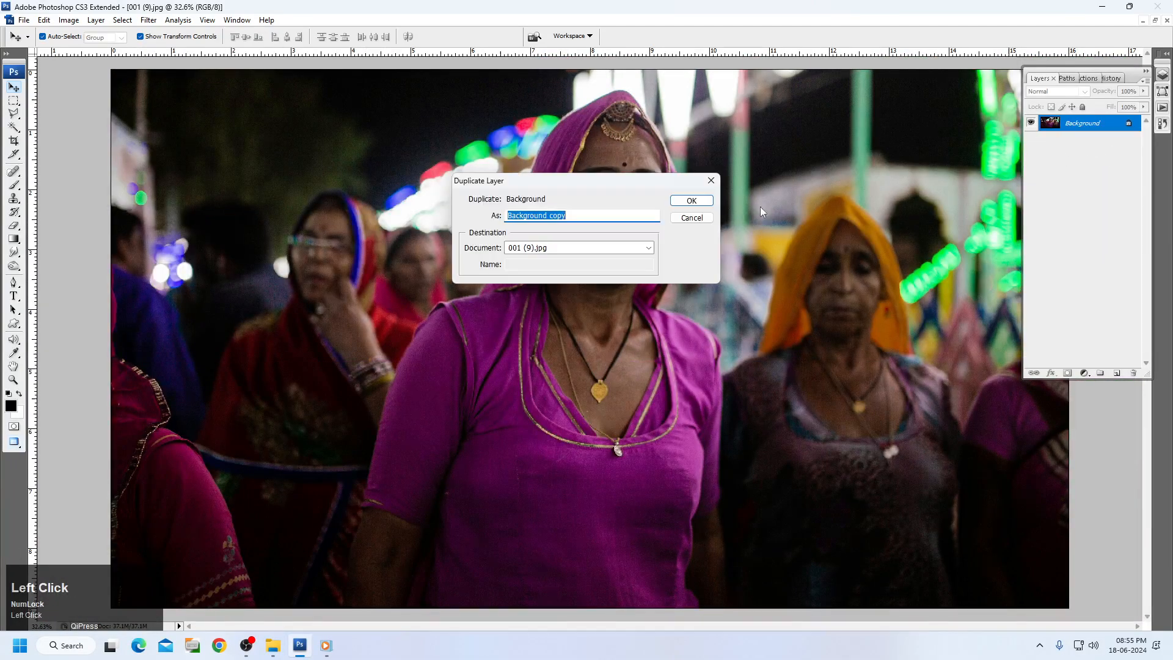
left_click(688, 197)
Step: Switch to the Pen tool and set it to draw paths instead of shape layers
left_click_drag(509, 128, 745, 446)
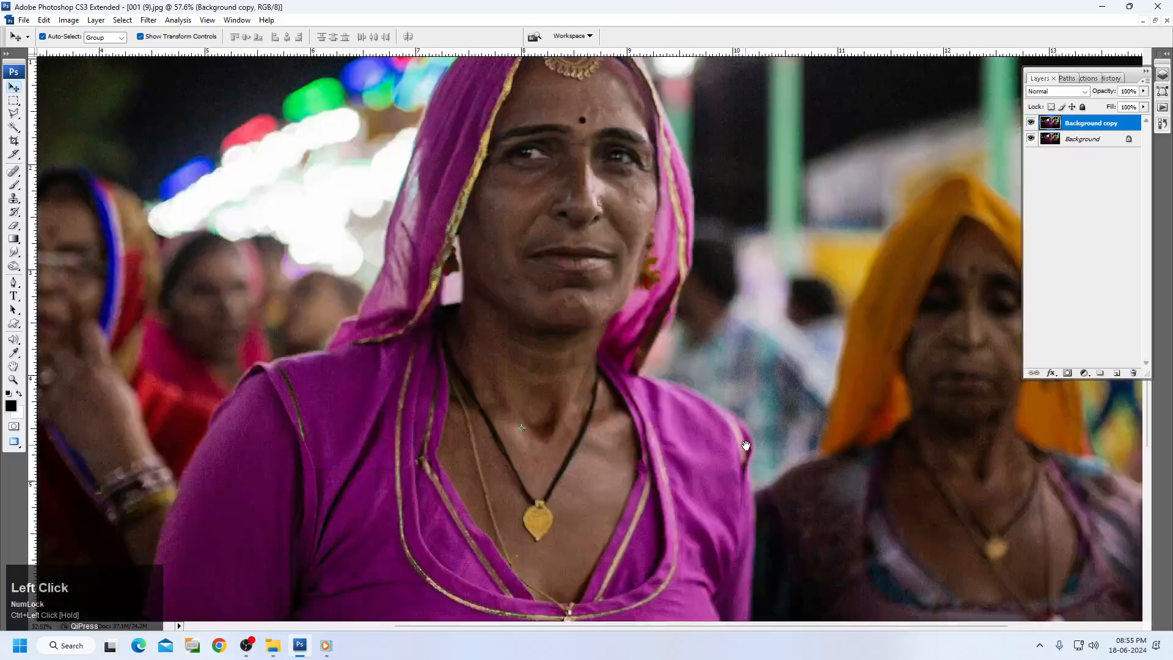
left_click(166, 36)
key("p")
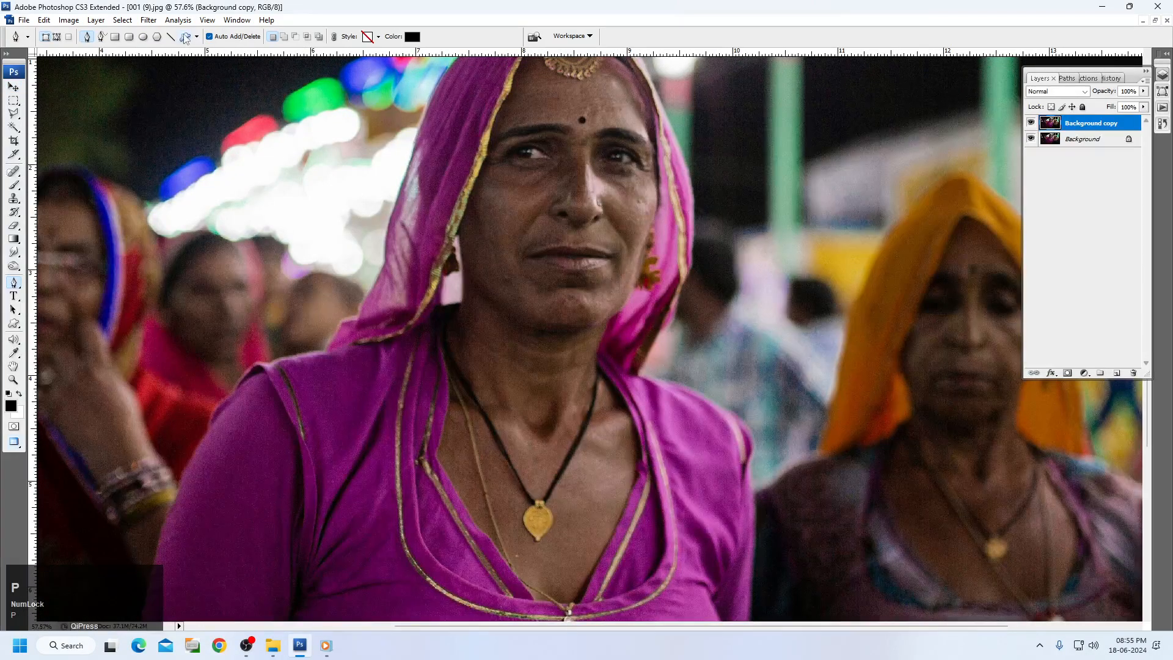
key("v")
left_click(140, 37)
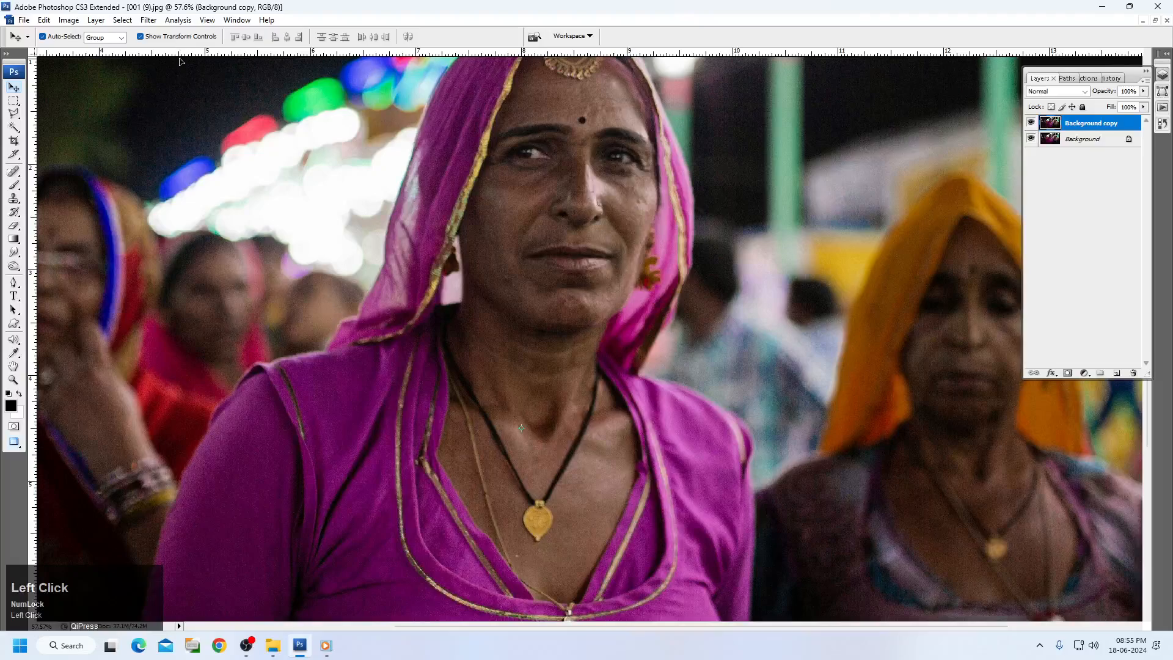
key("p")
left_click(479, 213, "ctrl")
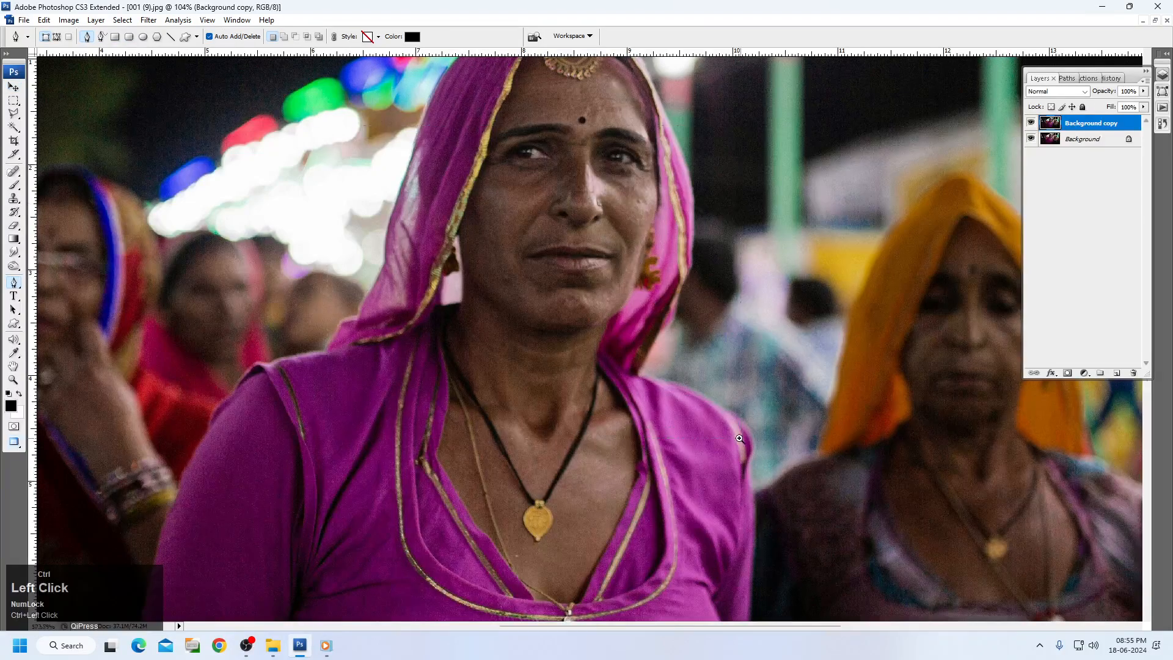
left_click(57, 36)
key("space")
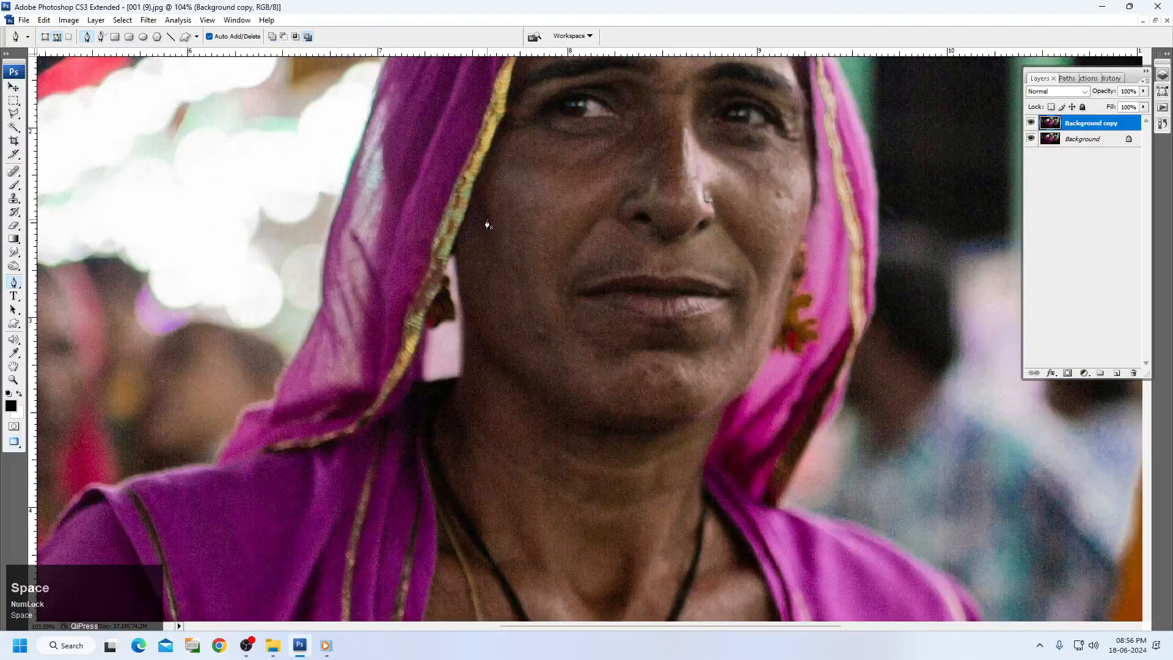
Step: Start a path on the magenta scarf's gold trim and trace down the face edge past the earring
left_click(500, 122)
left_click(456, 242)
left_click(196, 37)
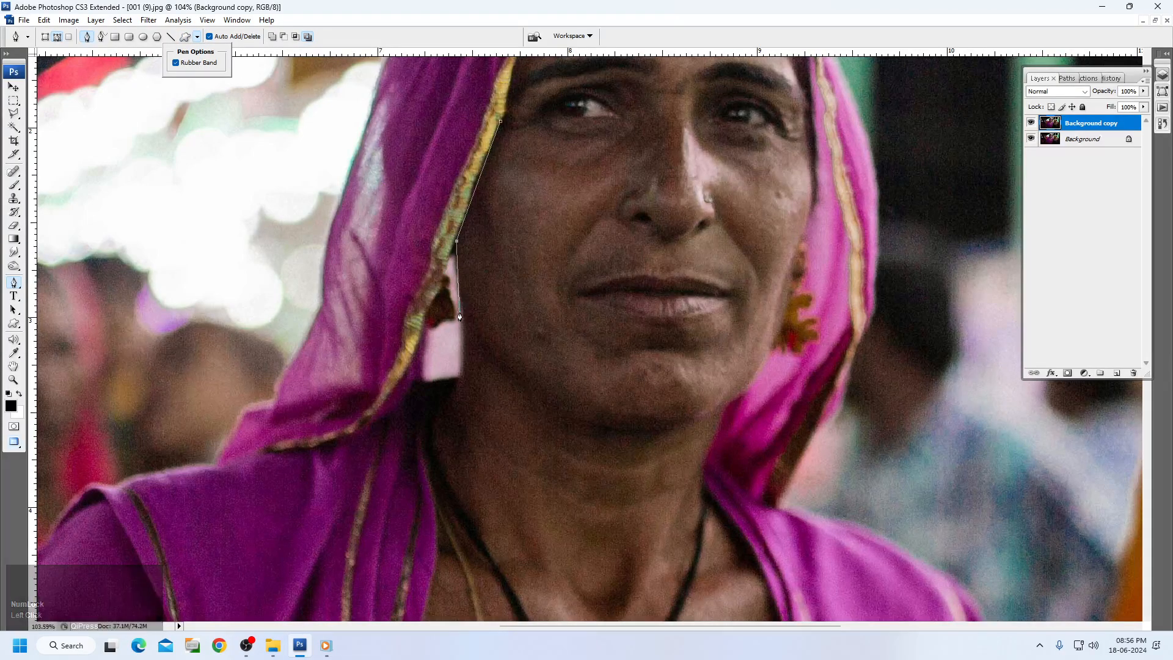
left_click(449, 267)
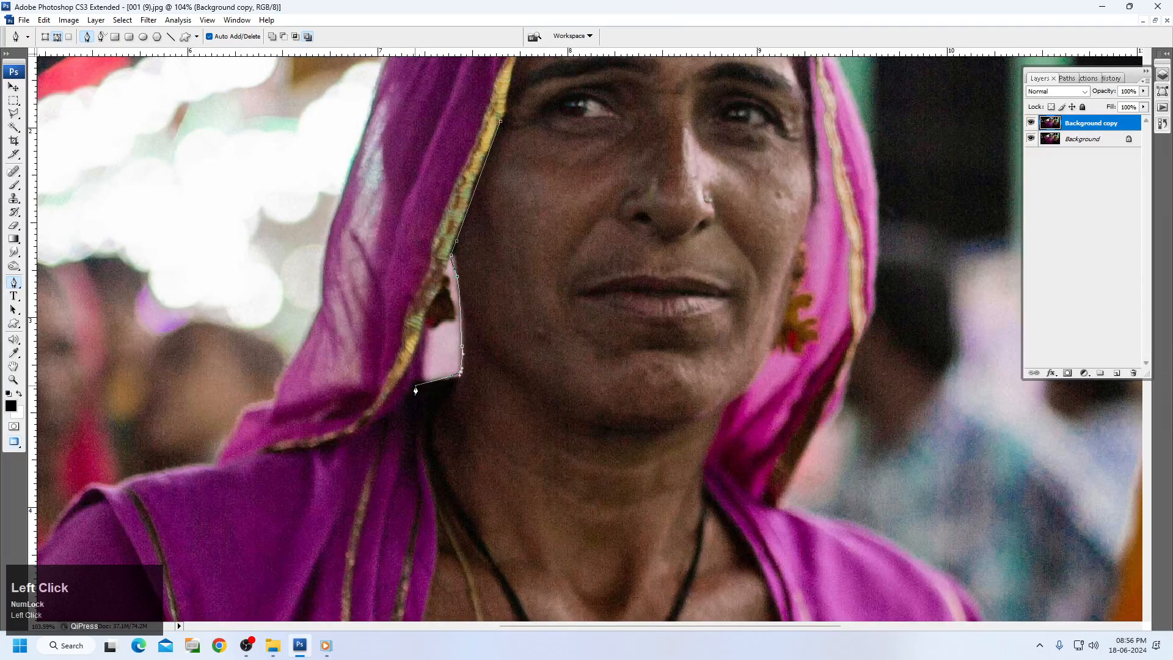
left_click(437, 557)
left_click_drag(470, 498, 463, 244)
key("ctrl+alt+z")
key("ctrl+alt+z")
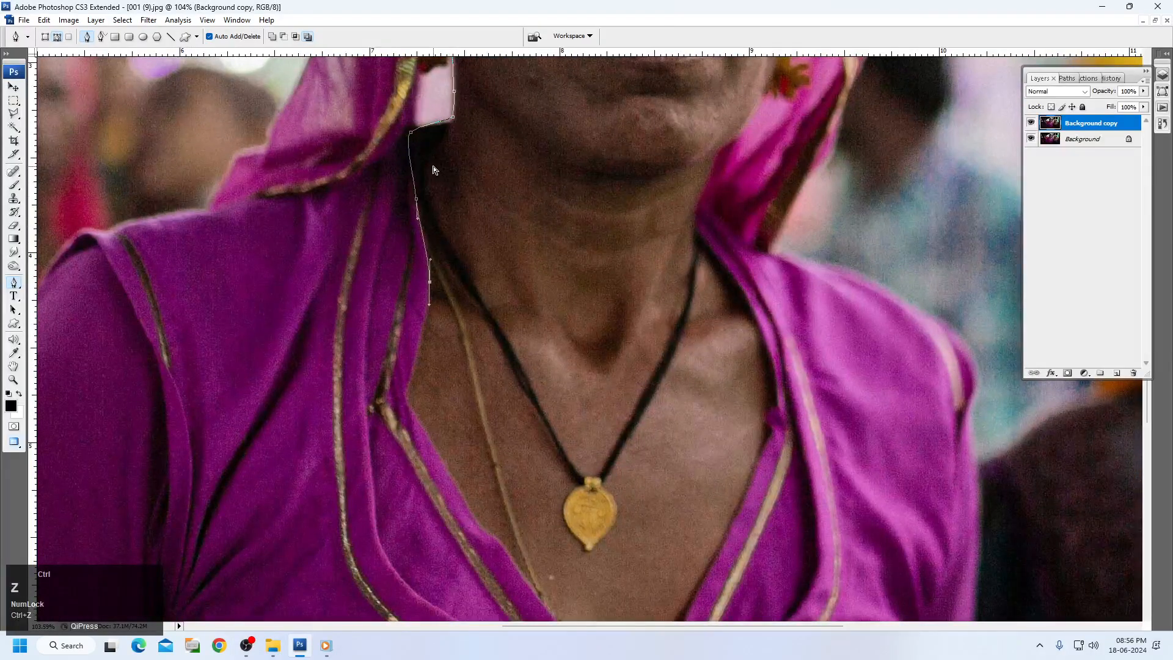
key("ctrl+alt+z")
Step: Continue the path down the shadowed side of the neck and along the V-neckline toward the hanging pendant
left_click(428, 166)
left_click(424, 244)
left_click_drag(424, 336, 413, 361)
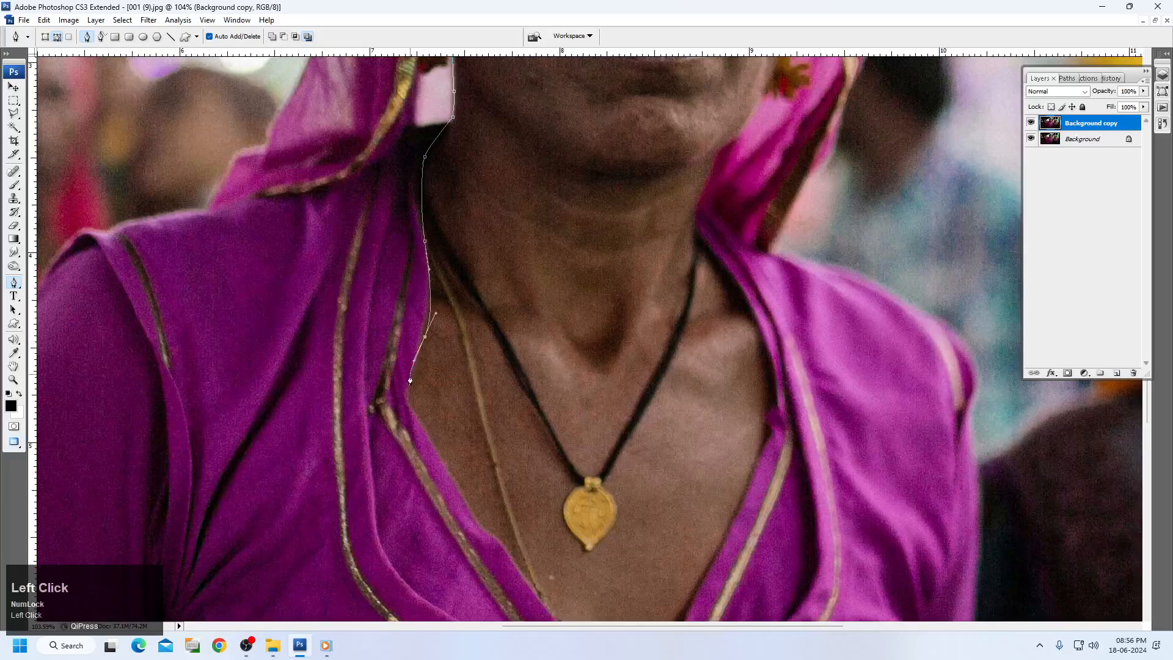
left_click(448, 473)
left_click_drag(481, 533, 454, 325)
left_click(455, 325)
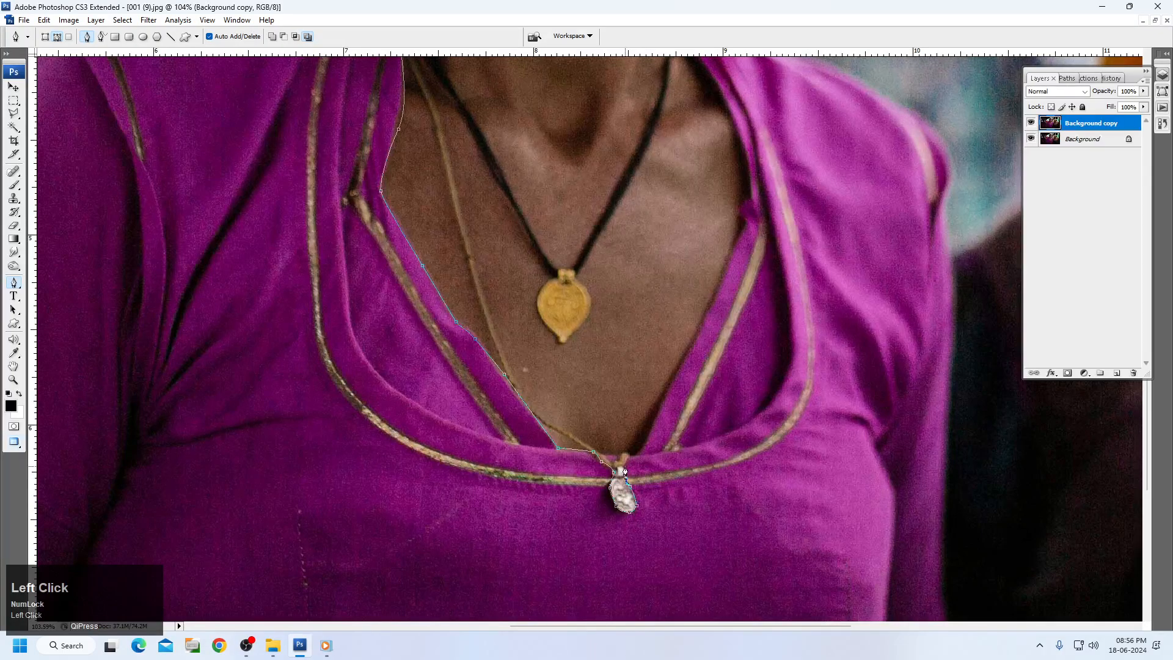
Step: Trace the path from the hanging pendant up the other side of the neckline to the base of the neck
left_click(645, 437)
left_click(651, 426)
left_click(712, 301)
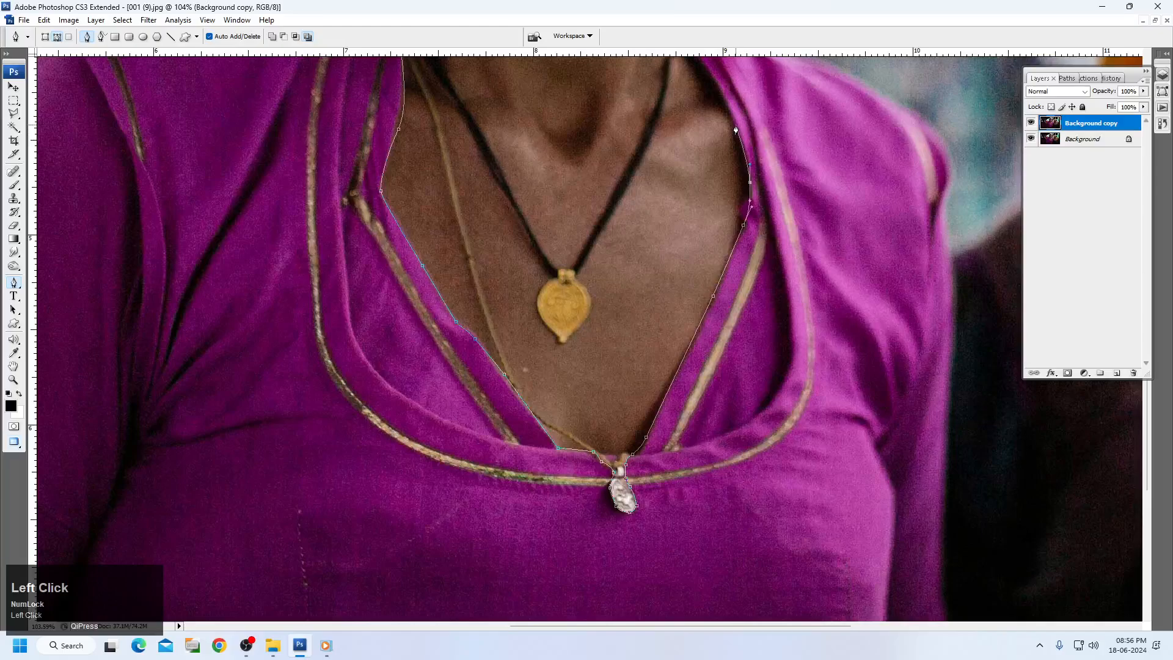
key("space")
left_click_drag(715, 89, 756, 406)
left_click(725, 356)
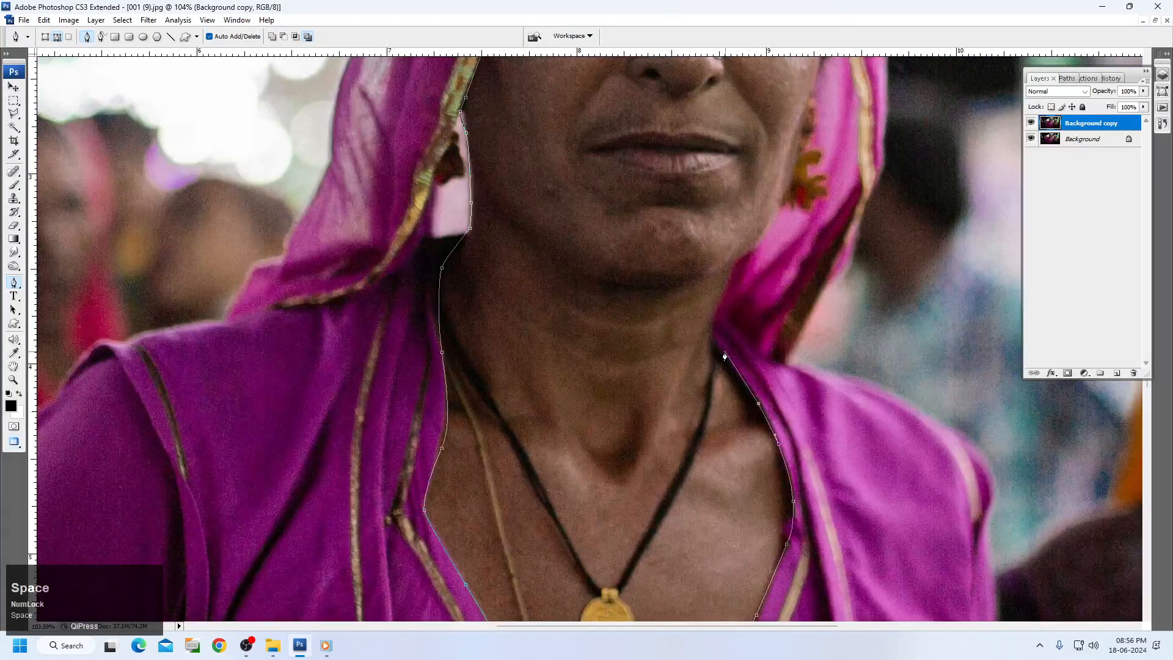
Step: Extend the path up the neck and along the jawline to the flower earring
left_click(709, 319)
left_click(729, 274)
left_click_drag(736, 268, 755, 250)
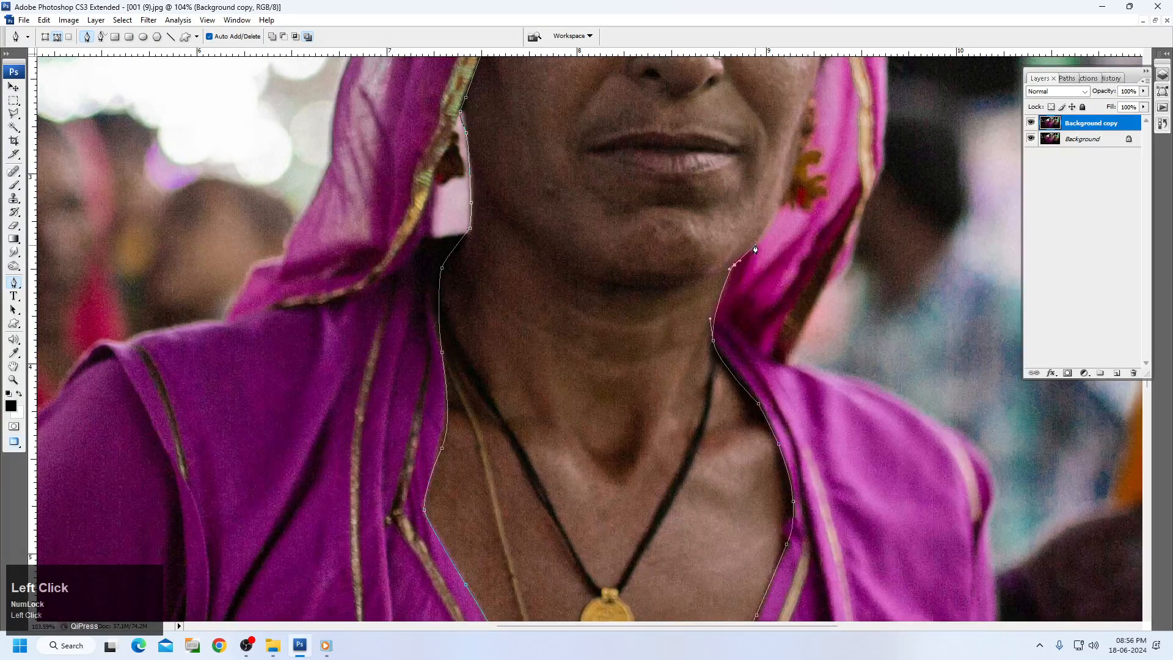
left_click_drag(795, 174, 804, 139)
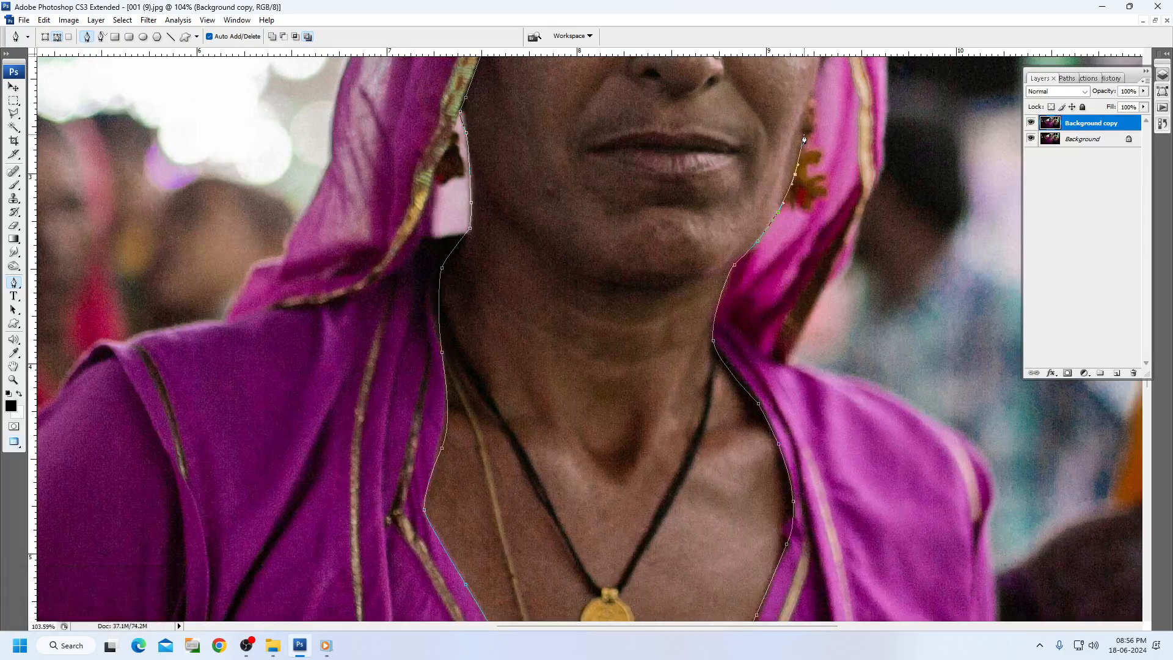
left_click(795, 207, "ctrl")
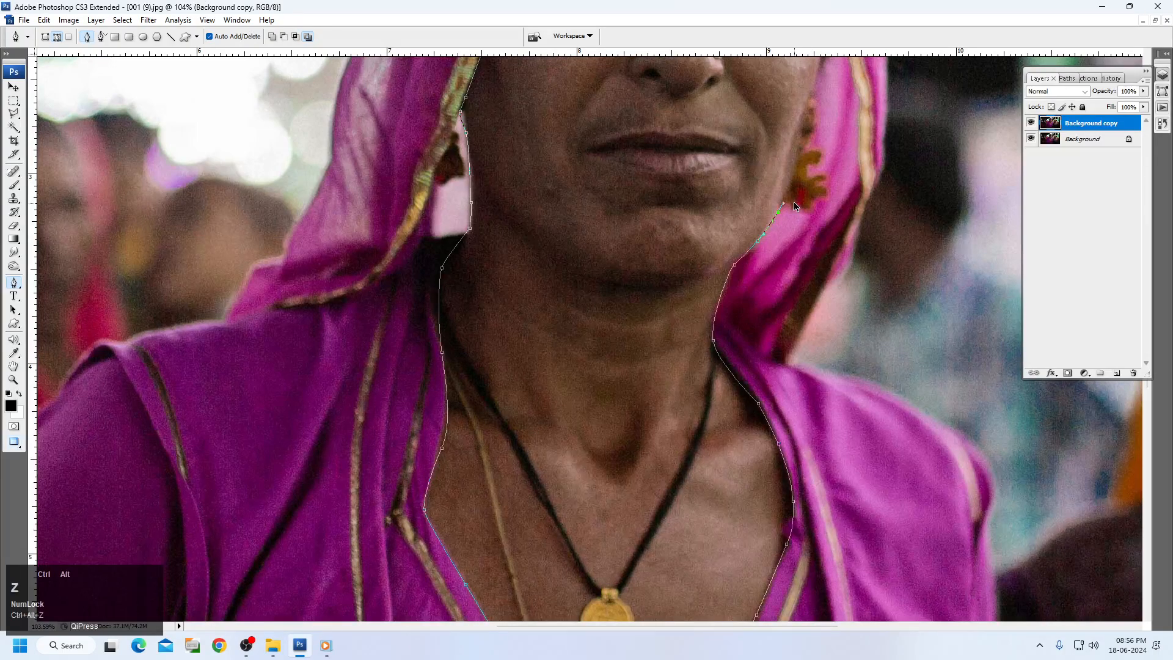
left_click_drag(791, 208, 806, 214)
left_click_drag(798, 207, 803, 166)
left_click(799, 163)
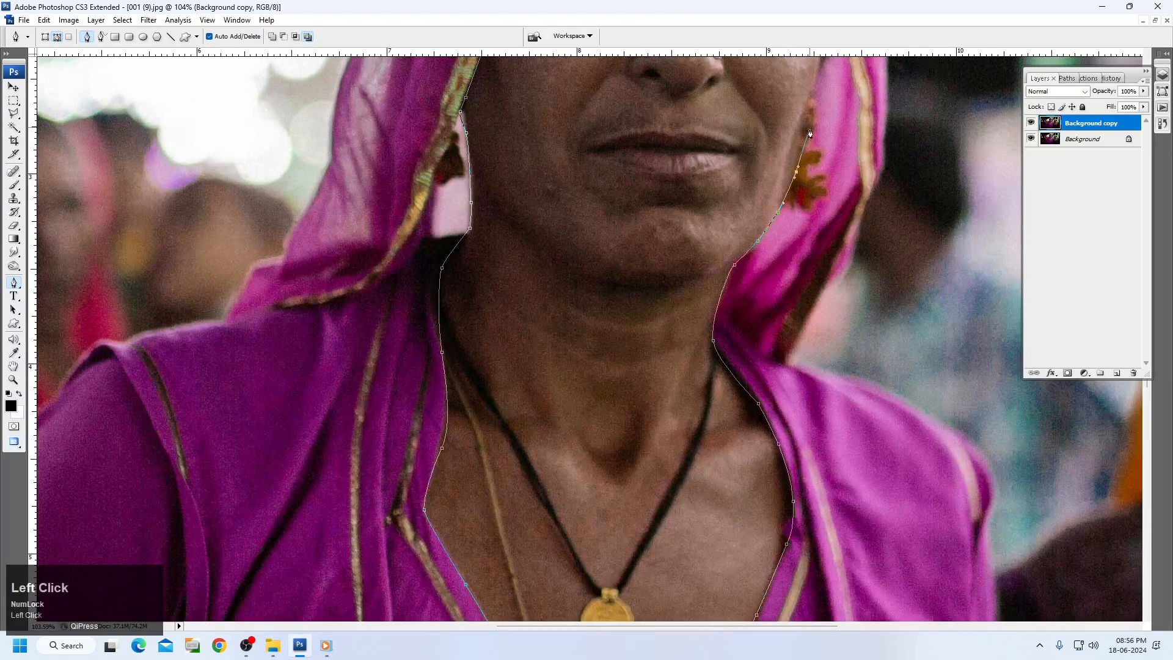
Step: Trace the path up the side of the face, over the forehead ornament, and close it along the scarf's gold trim
key("space")
left_click_drag(812, 98, 832, 260)
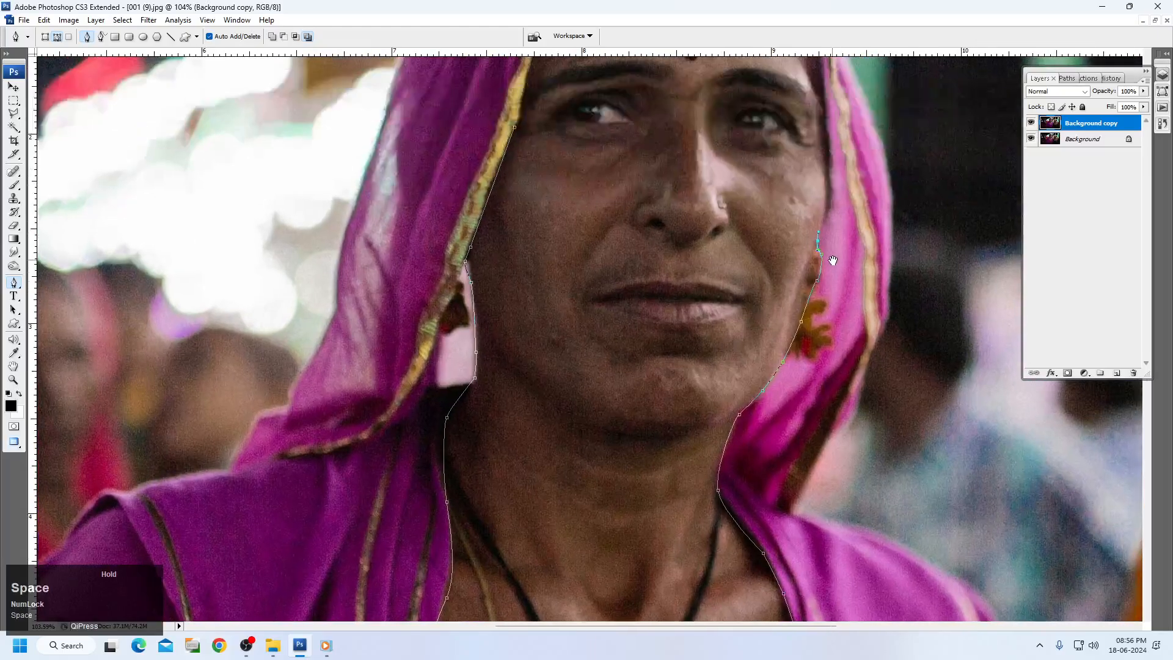
left_click(828, 170)
key("space")
left_click_drag(816, 58, 826, 165)
key("space")
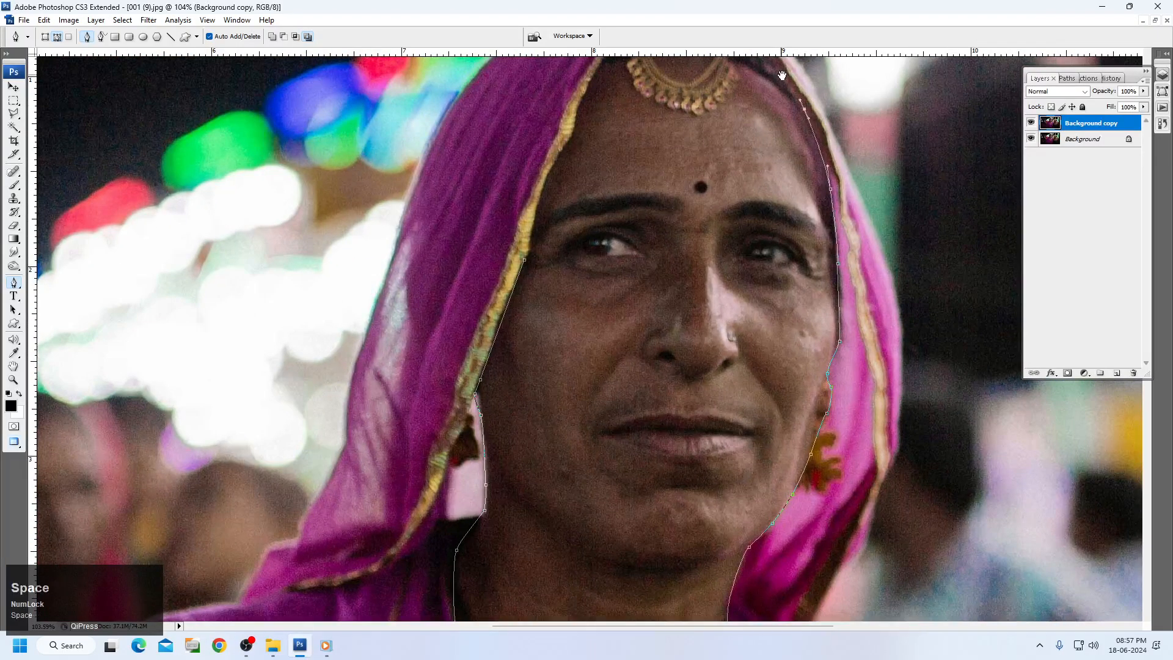
left_click_drag(805, 116, 855, 233)
left_click(792, 130)
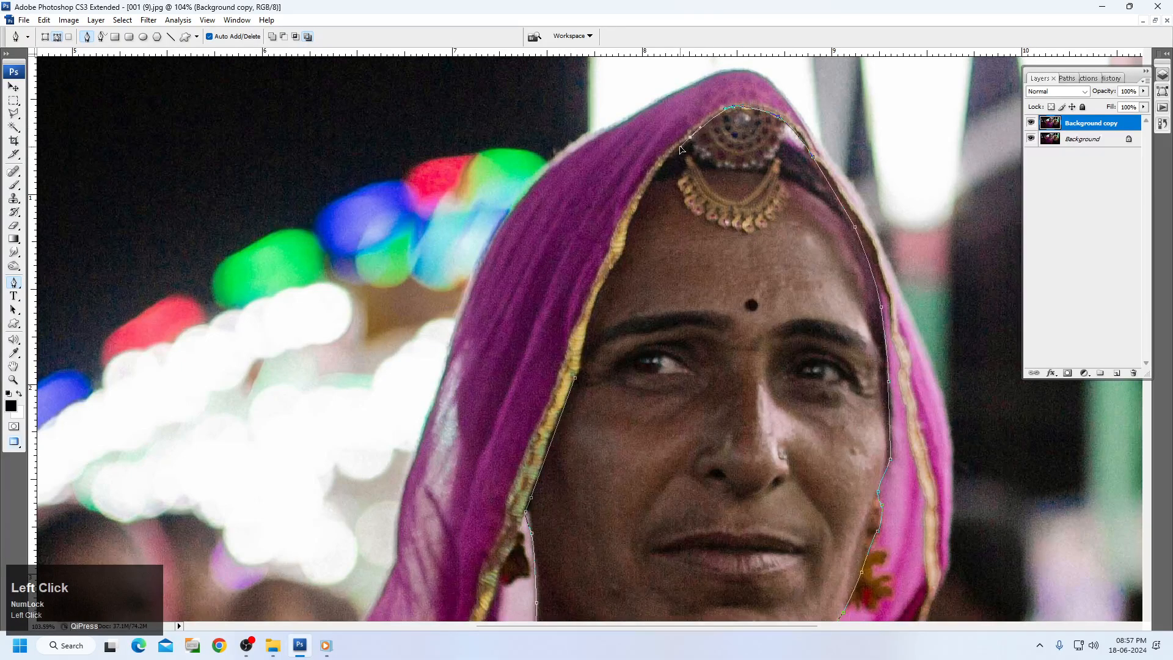
left_click(621, 250)
Step: Convert the closed face and neck path into a selection and feather its edge
left_click(636, 317, "alt")
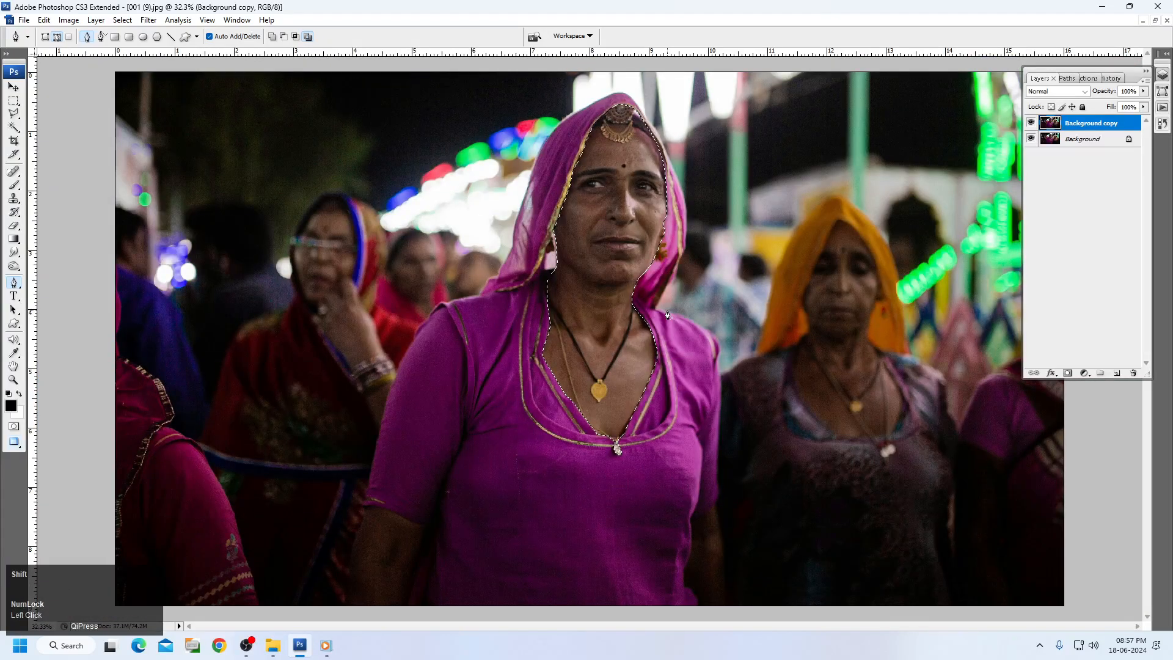
key("shift+F6")
key("Return")
key("v")
left_click(596, 226, "ctrl")
right_click(590, 255)
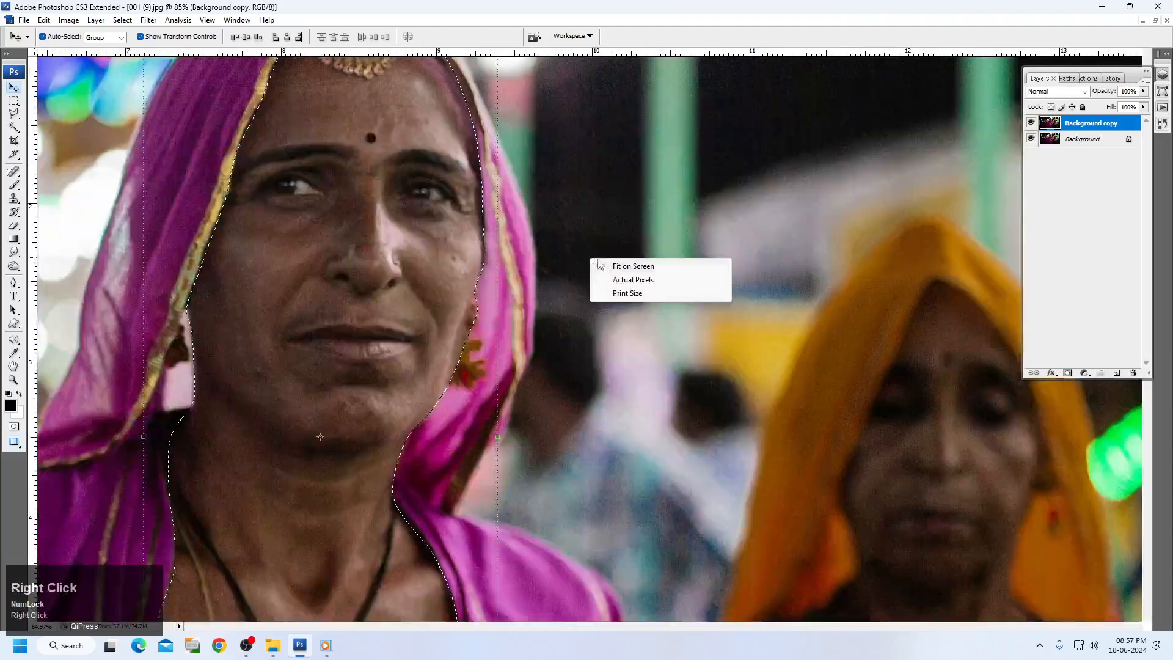
left_click(605, 265)
Step: Brighten the selected skin with Levels by setting the white input level to about 191 and raising the midtones
key("ctrl+l")
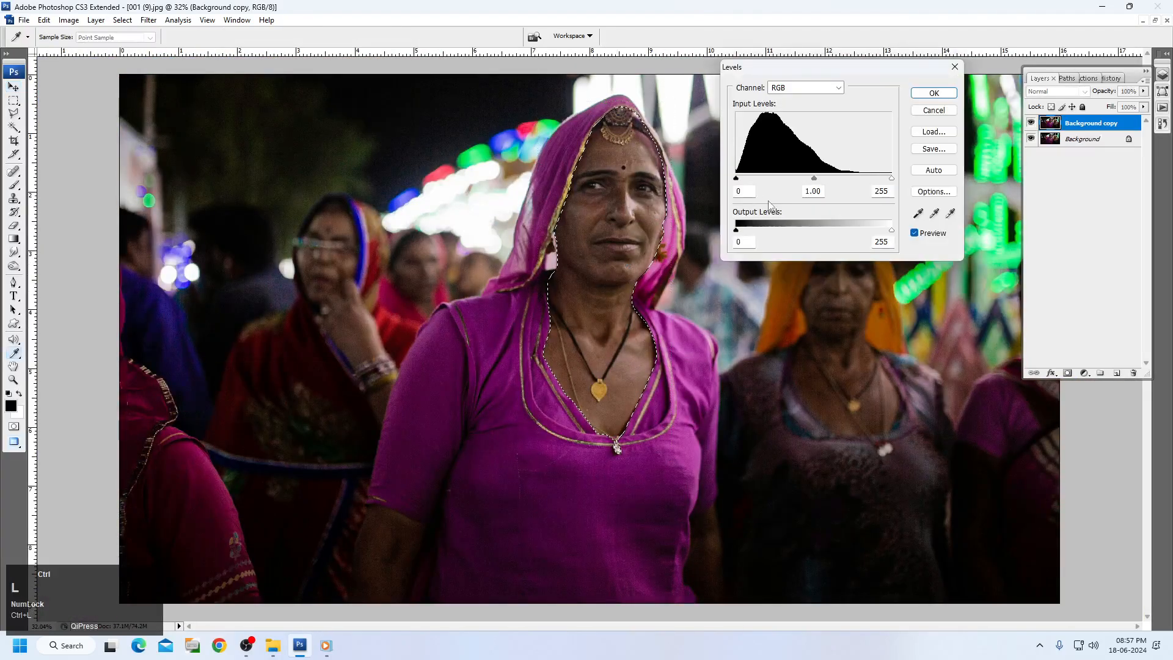
left_click(938, 173)
left_click(934, 110, "alt")
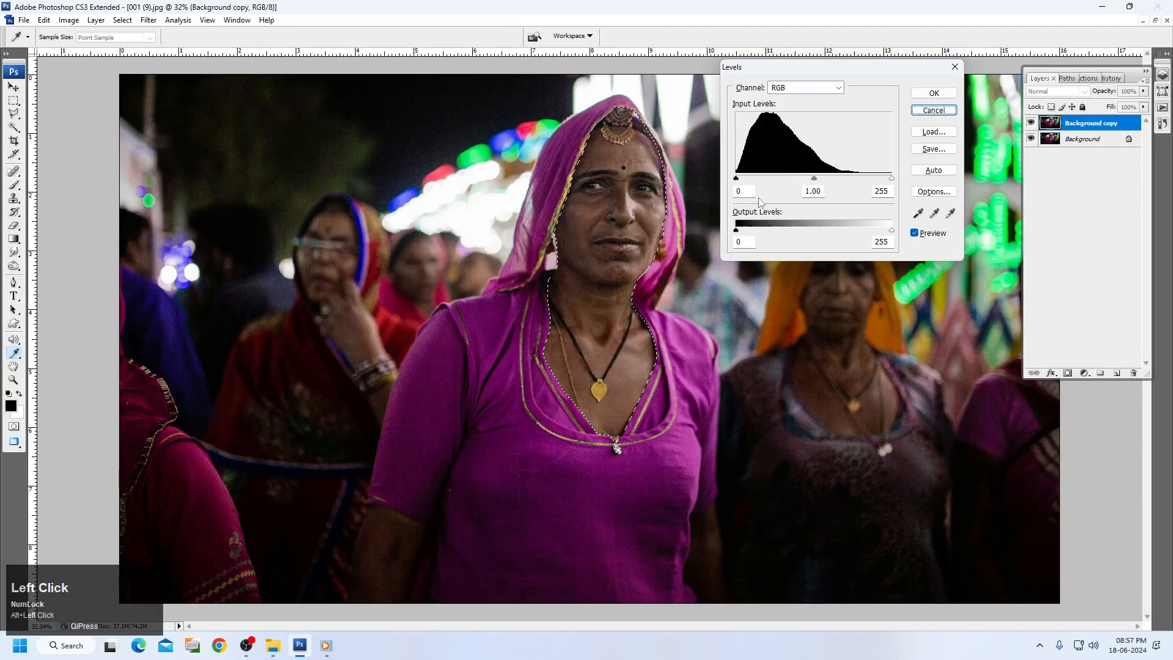
left_click(795, 178)
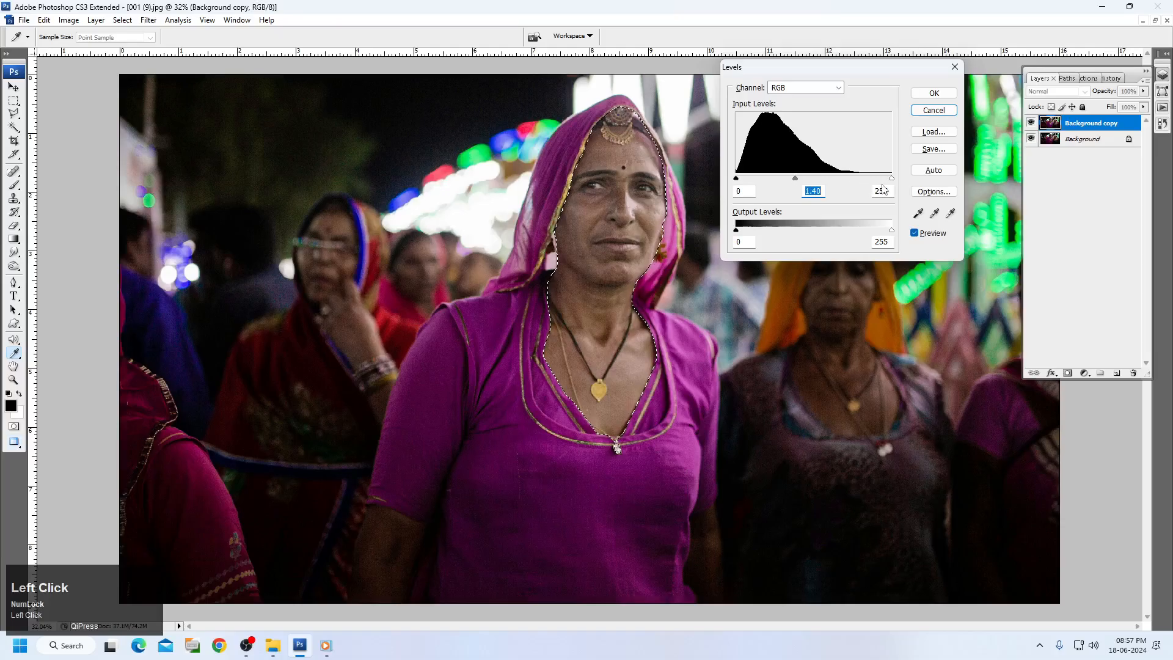
left_click_drag(891, 178, 853, 178)
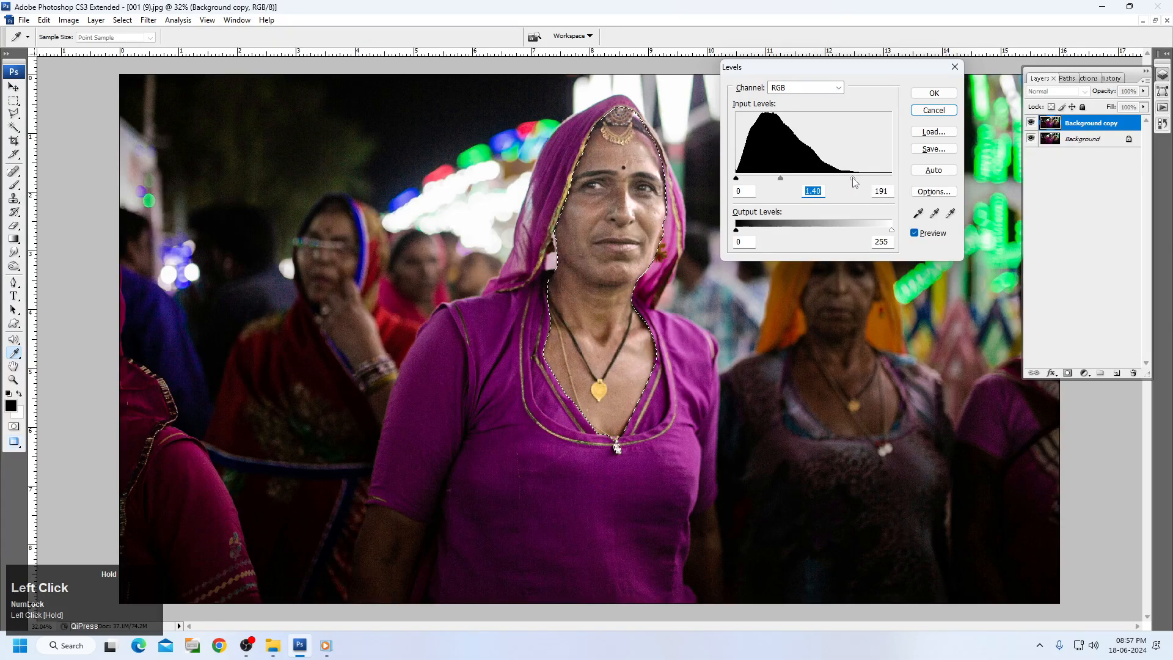
left_click_drag(771, 178, 764, 183)
left_click(933, 93)
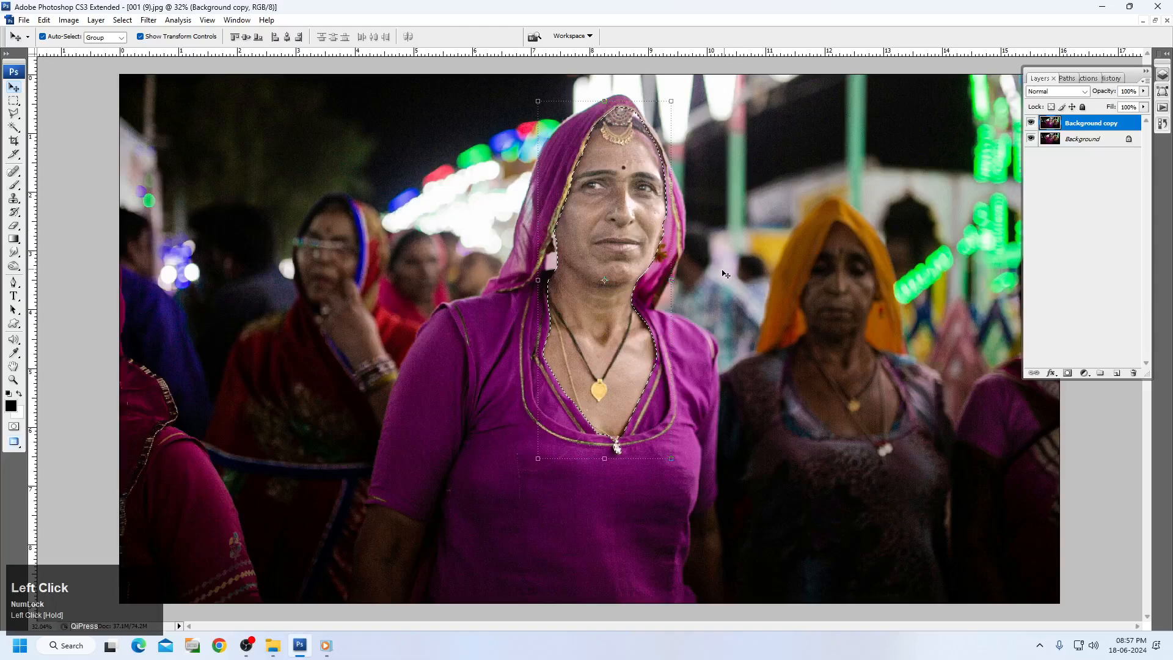
key("b")
left_click(672, 214)
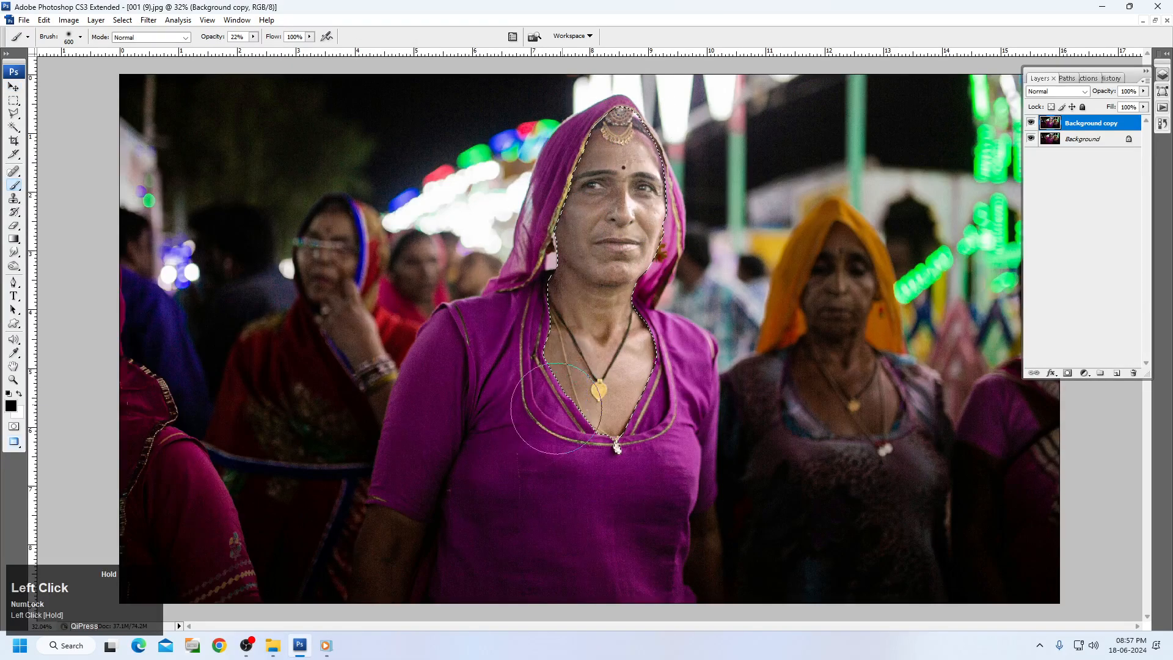
key("ctrl+z")
left_click(677, 180)
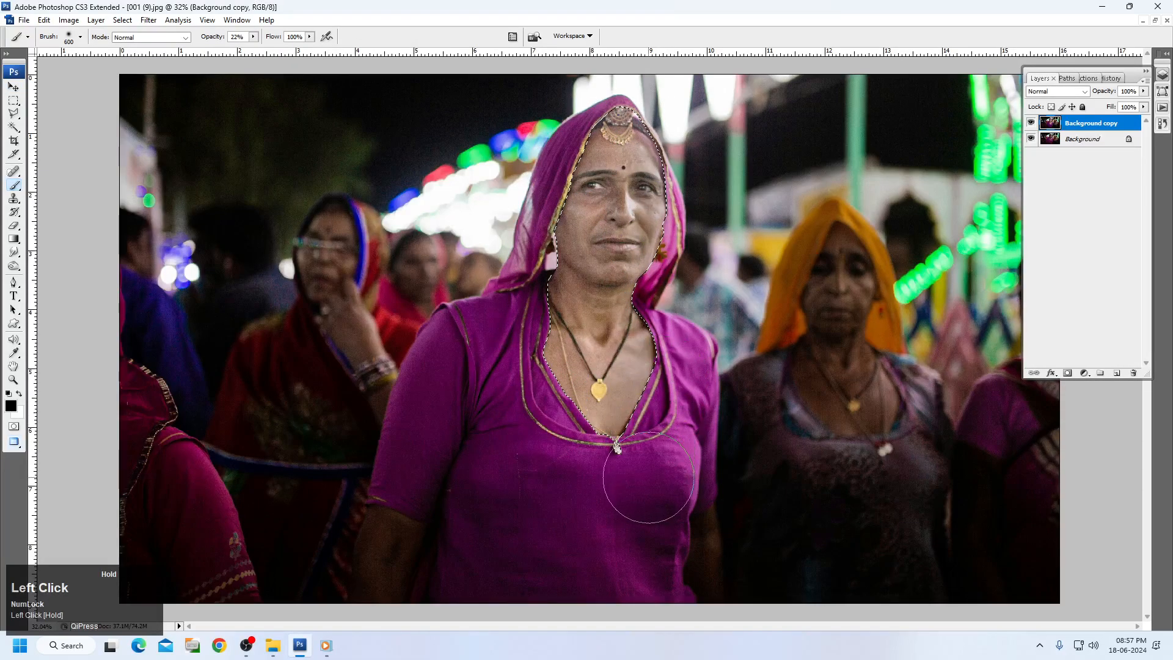
left_click_drag(749, 365, 731, 352)
key("ctrl+shift+f")
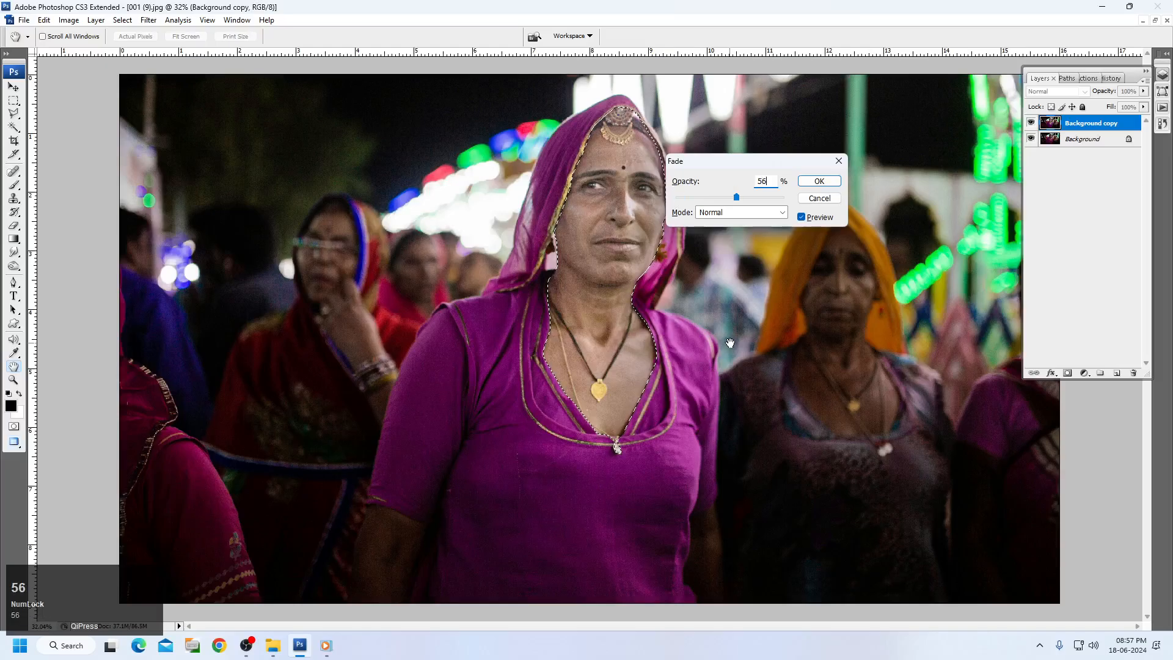
key("Return")
key("ctrl+alt+z")
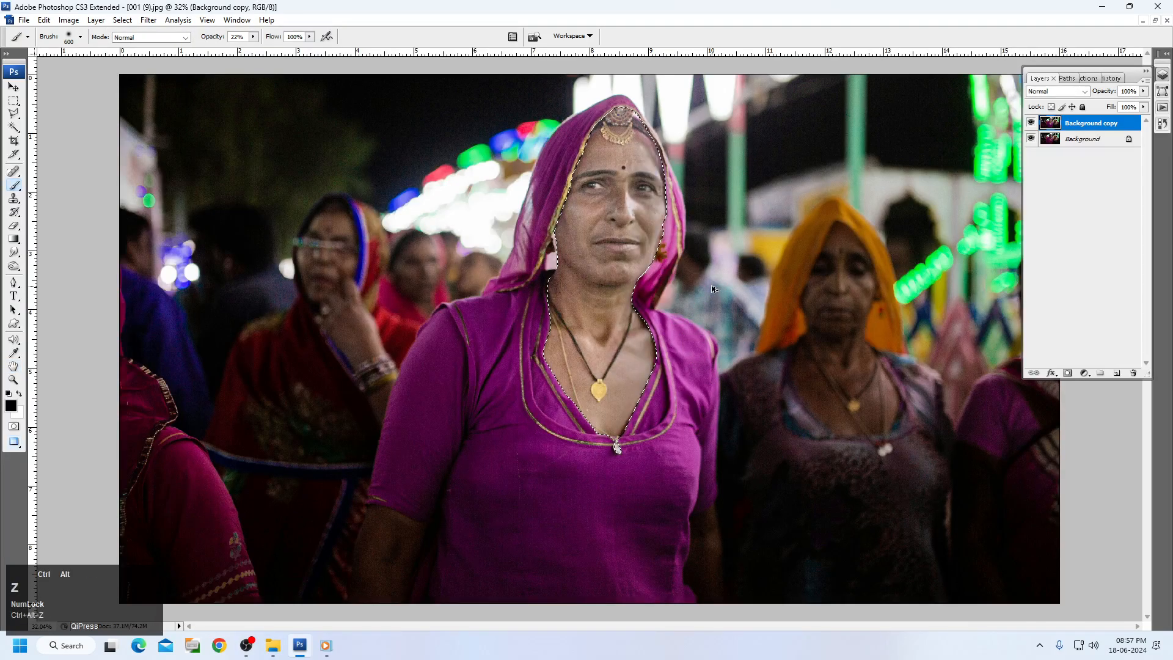
Step: Paint soft black shading over the selected skin with the 600 px brush at 22% opacity, and fade the stroke to a lower opacity
left_click(669, 140)
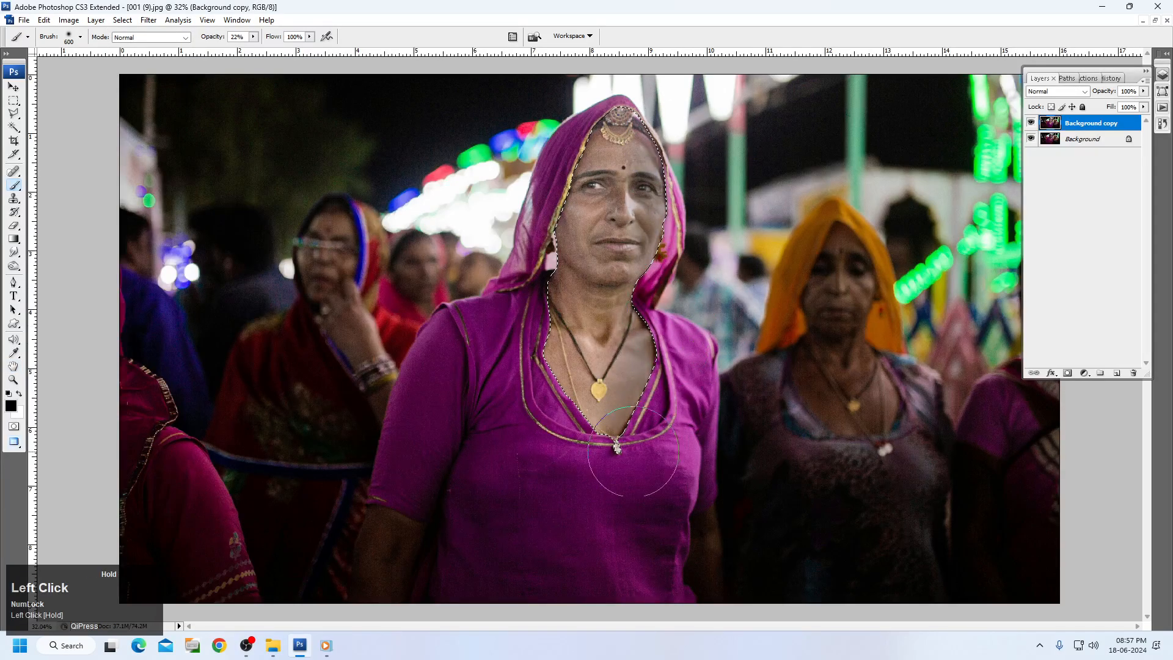
key("ctrl+shift+f")
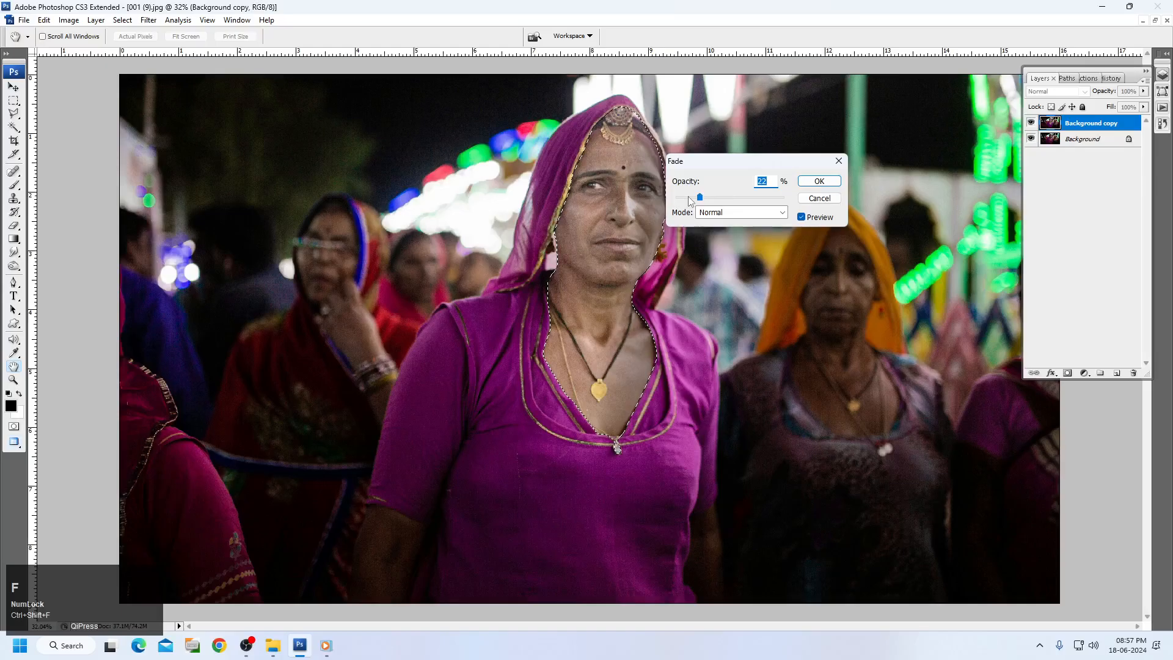
left_click_drag(698, 198, 682, 198)
key("Return")
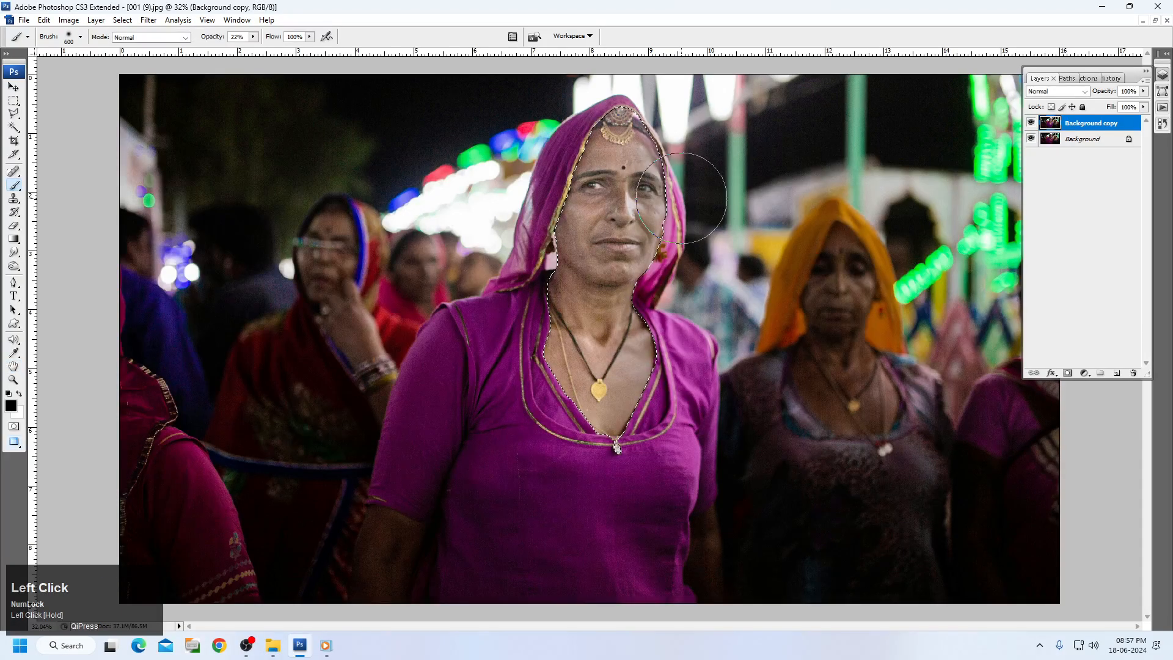
Step: Lighten the selected face and neck skin with Curves by raising the input 172 point to output 181
key("ctrl+d")
key("ctrl+m")
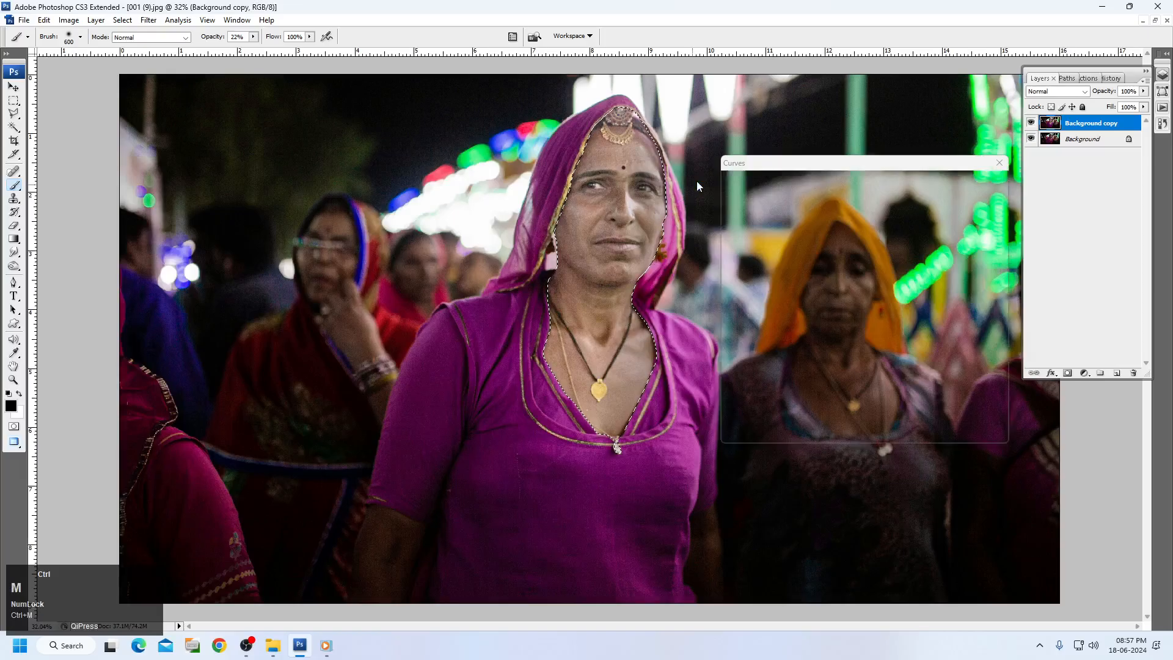
left_click(890, 261)
left_click_drag(890, 261, 886, 258)
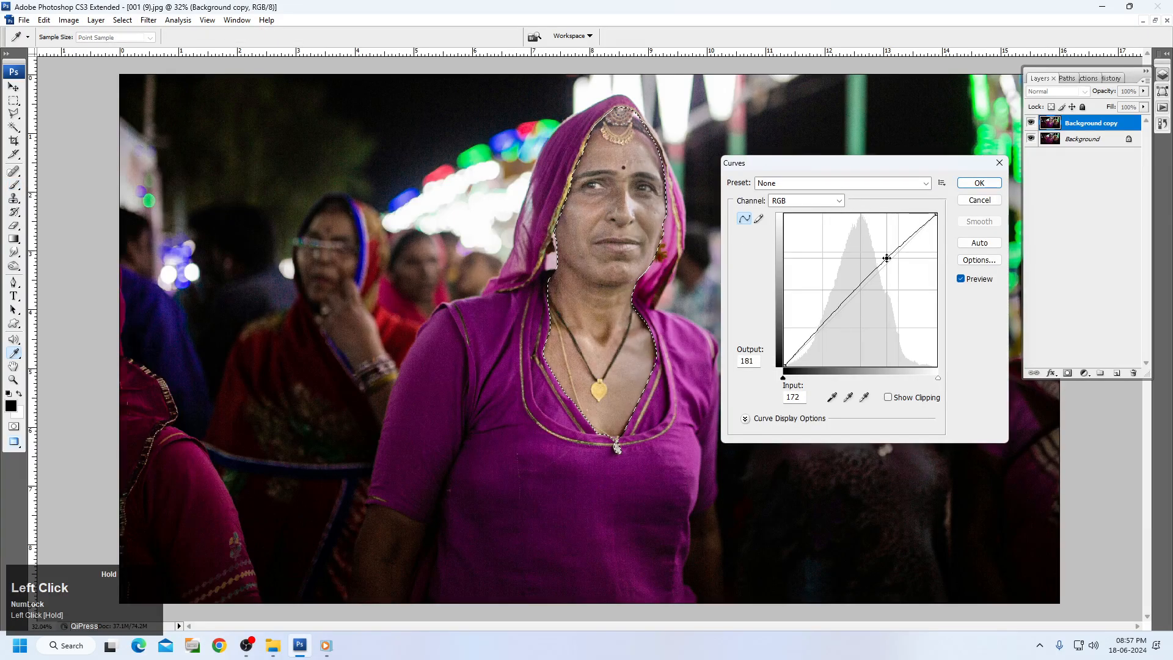
left_click(971, 182)
Step: Raise the selected skin's contrast to +29 and slightly increase its brightness with Brightness/Contrast
key("alt+i")
key("a")
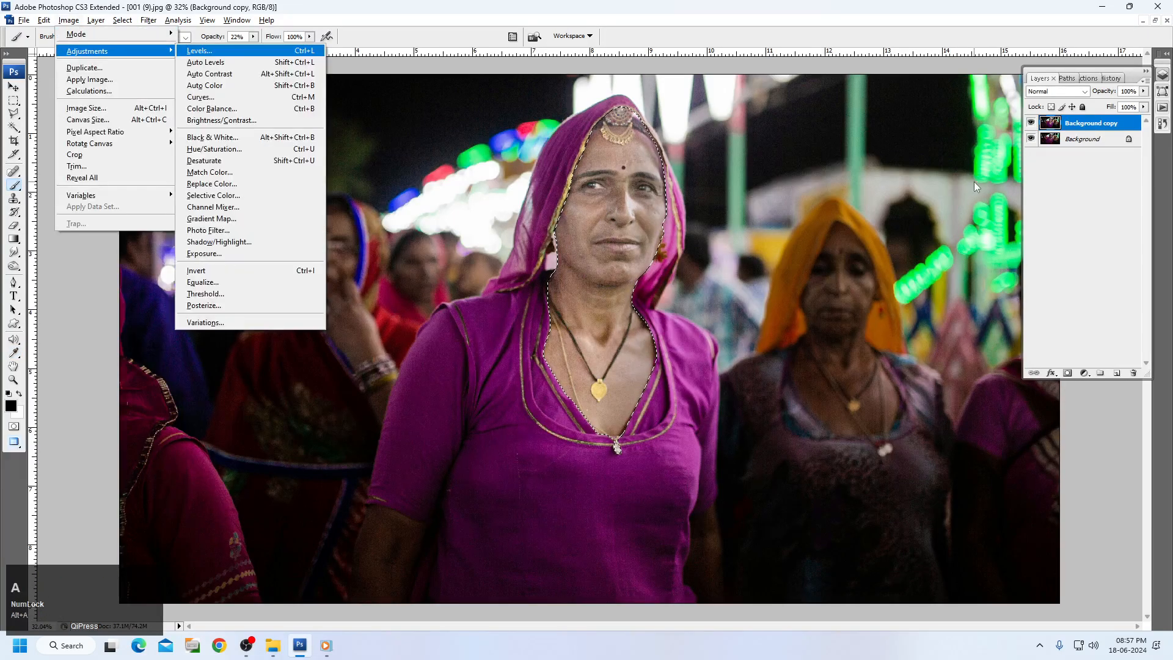
key("c")
mouse_move(816, 216)
left_mouse_down()
mouse_move(828, 217)
mouse_move(817, 217)
left_mouse_up()
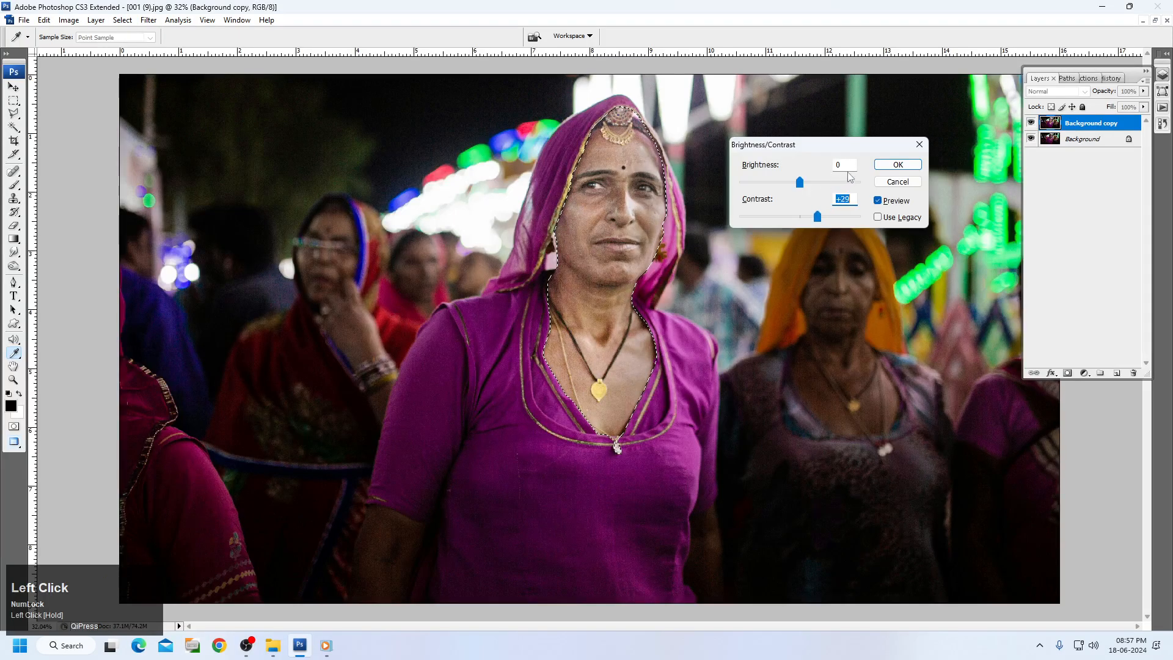
left_click(842, 164)
scroll(841, 165, "up", 4)
key("Return")
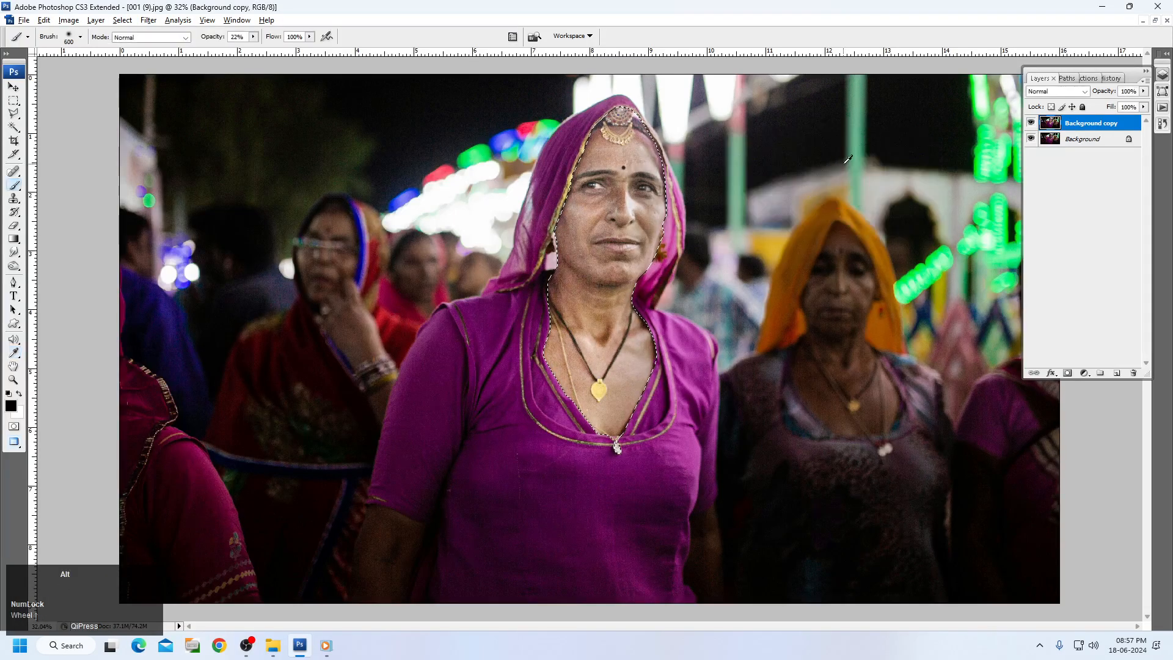
Step: Smooth the selected skin with the Portraiture filter at Smoothing: High, adding a skin tone sampled from the woman's cheek
key("alt+t")
key("Escape")
key("b")
left_click(515, 297, "ctrl")
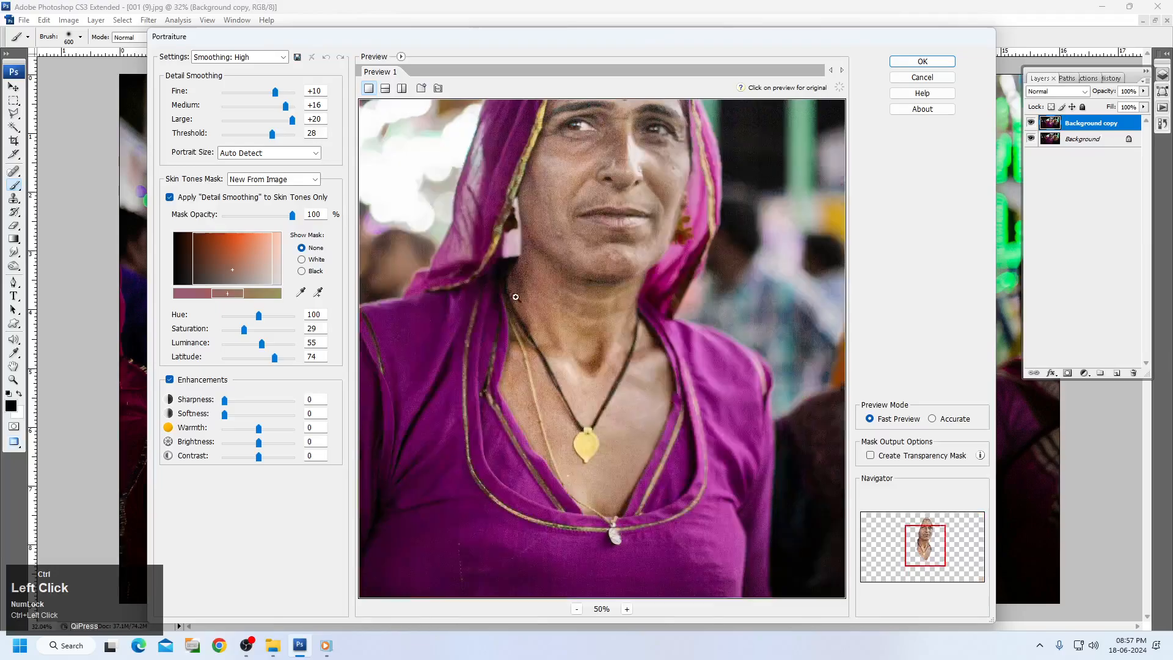
left_click(318, 291)
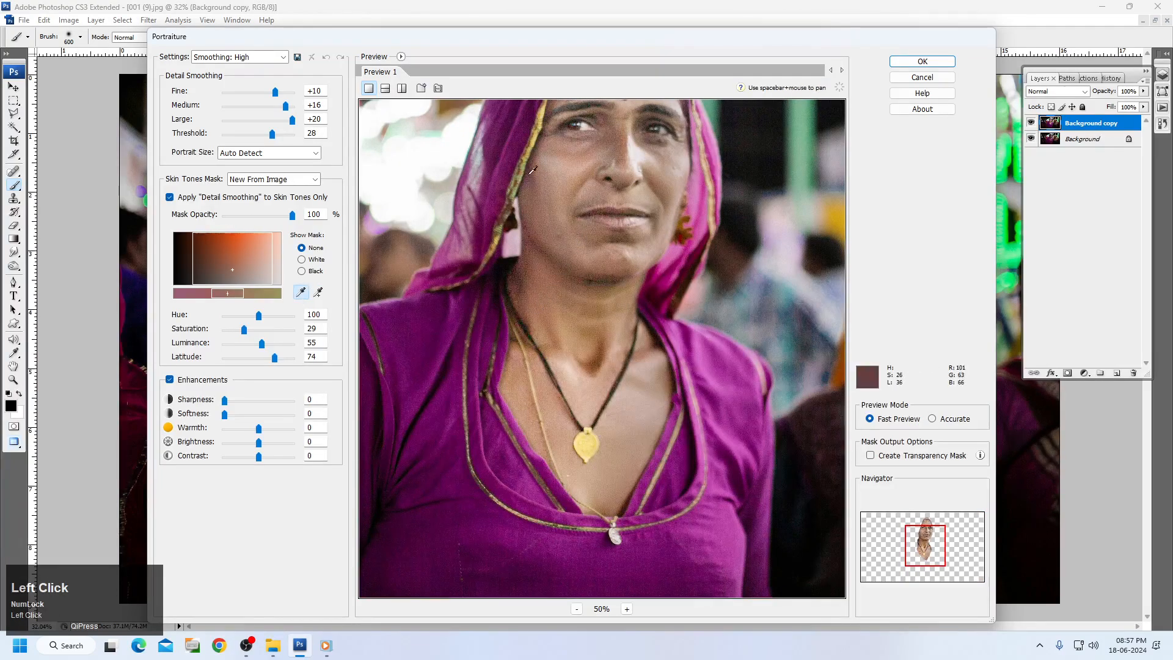
left_click(548, 201)
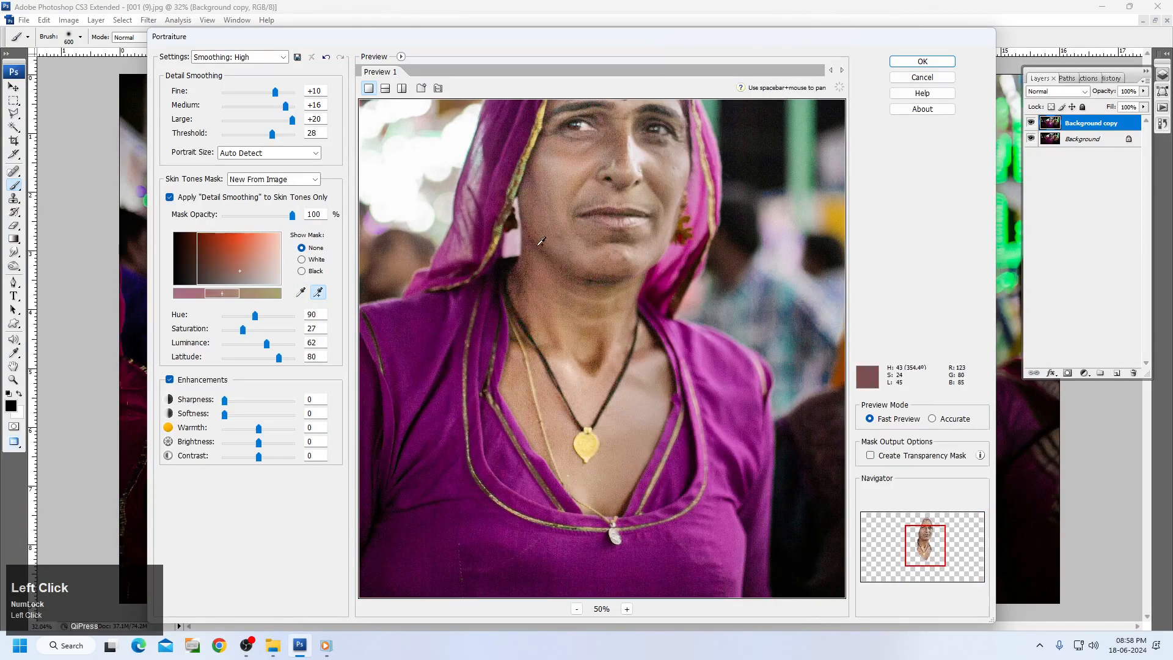
key("Return")
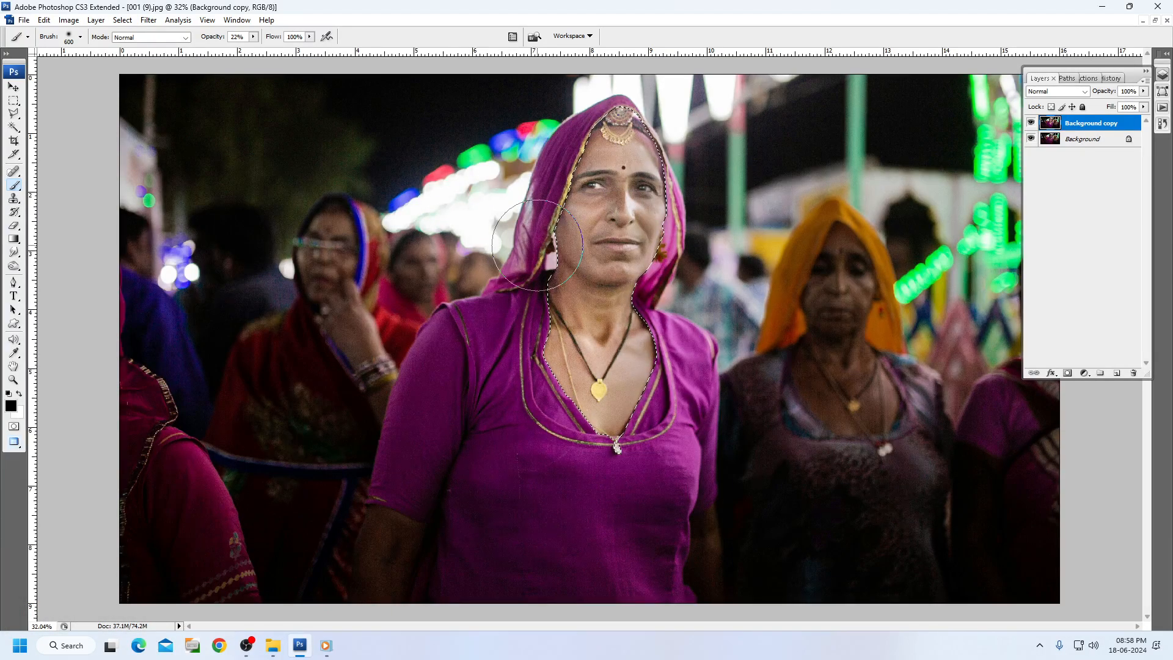
Step: Reduce noise on the skin with Neat Image, using an auto profile and the default filter preset
key("alt+t")
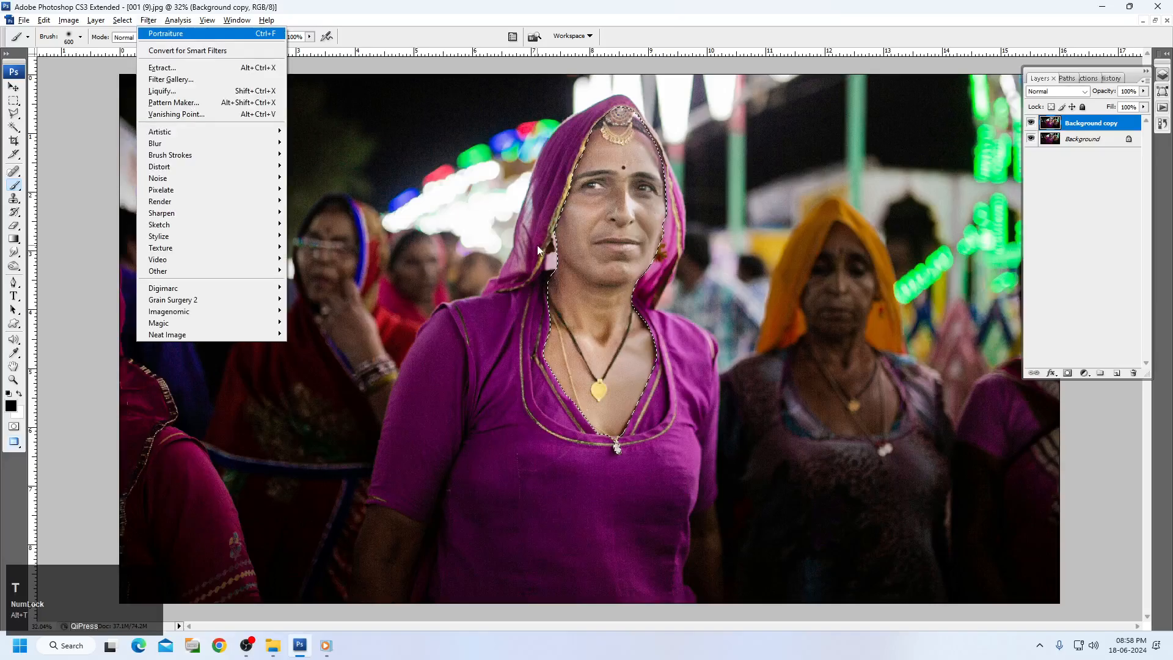
key("n")
key("n")
key("Right")
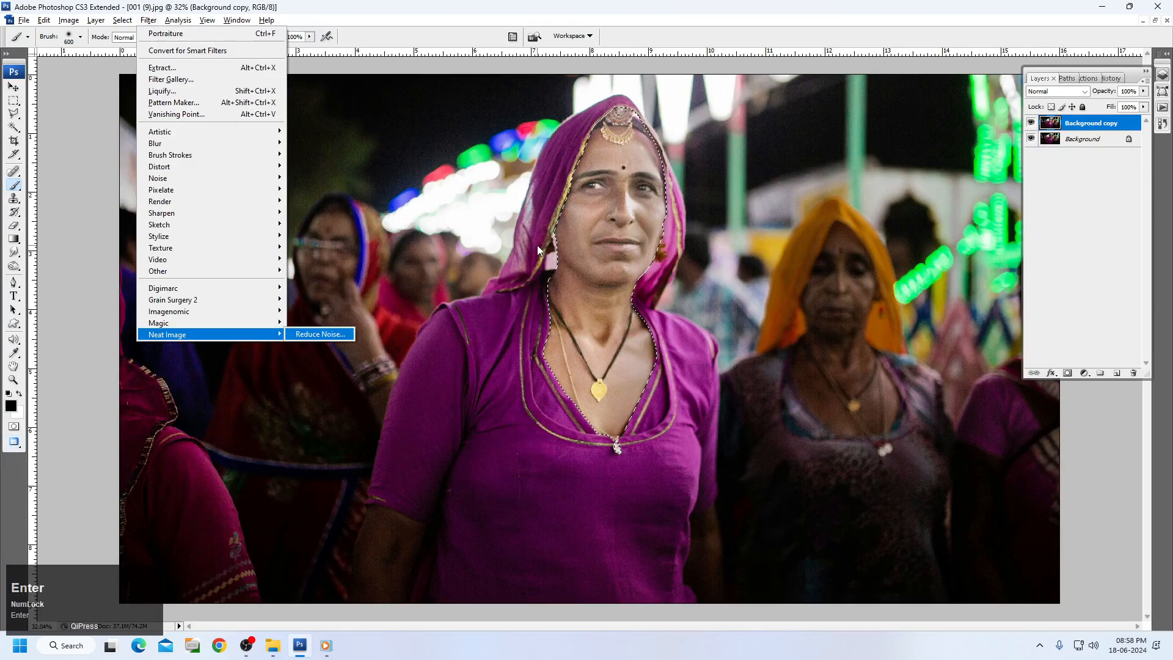
key("Return")
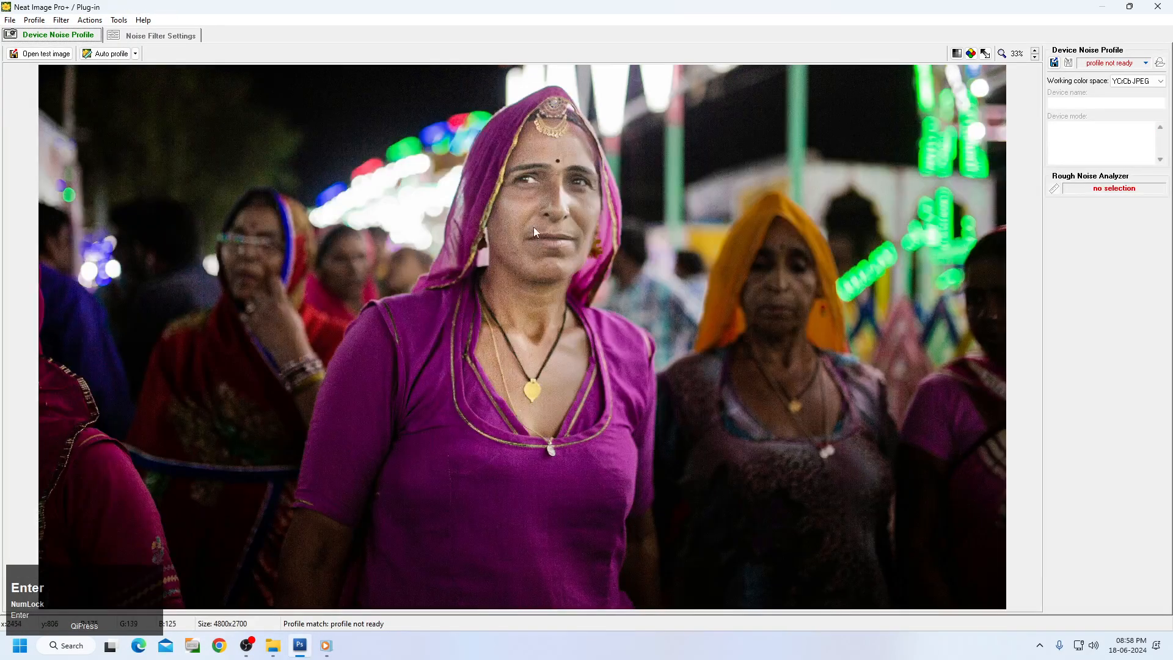
left_click(534, 226)
left_click(102, 54)
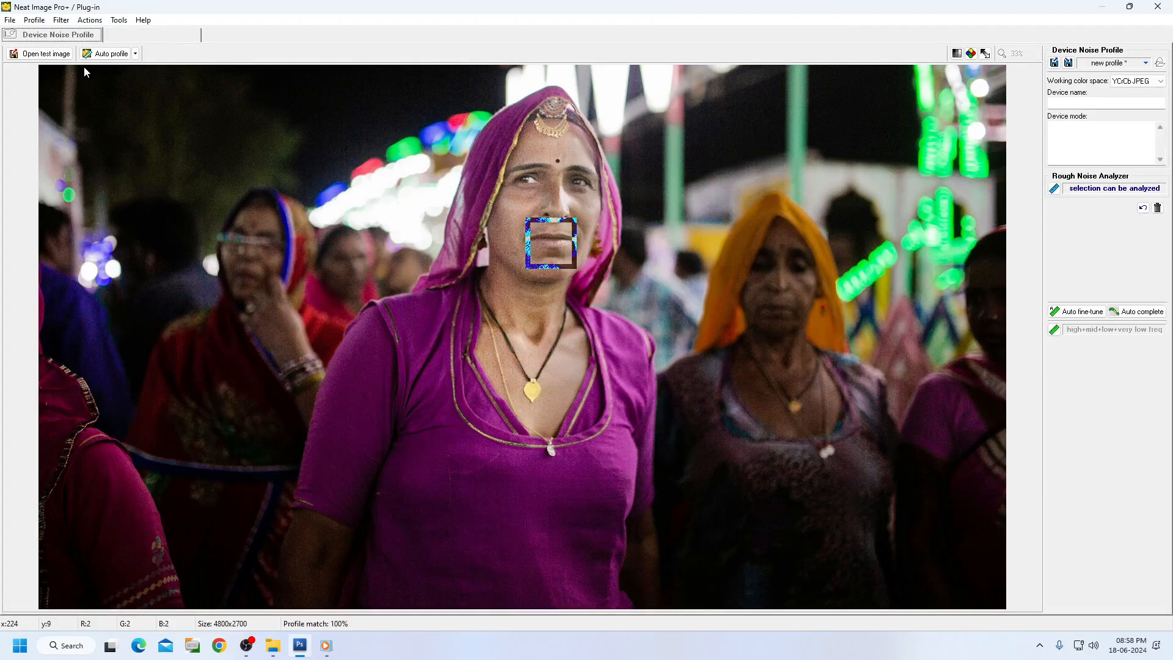
left_click(159, 35)
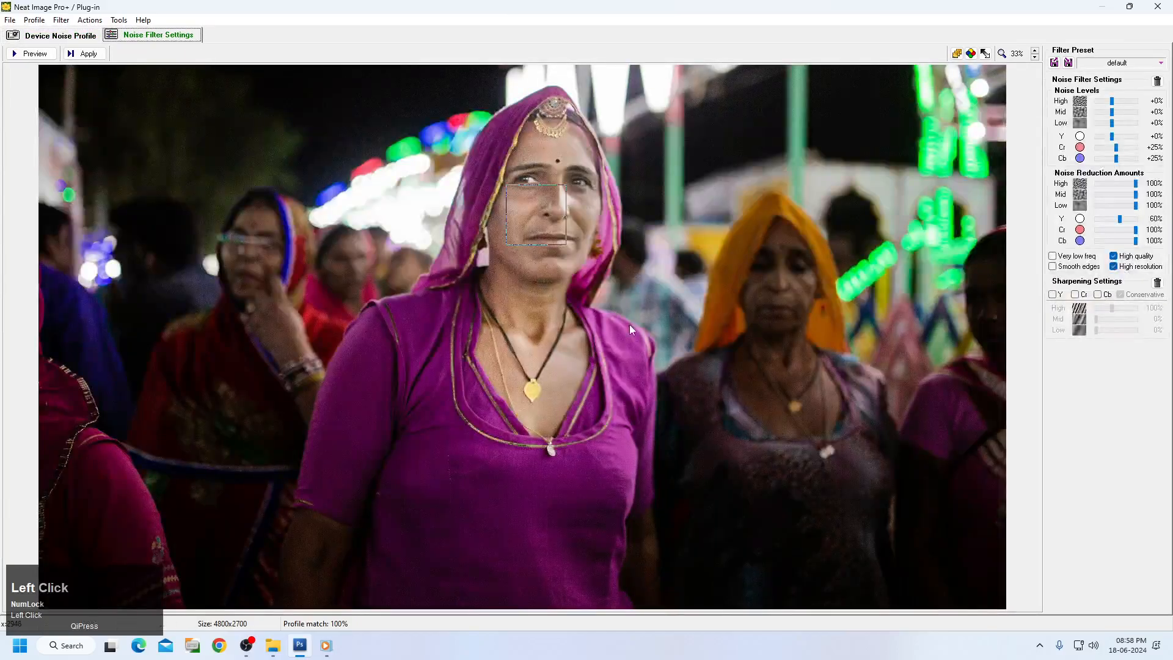
scroll(629, 324, "down", 4)
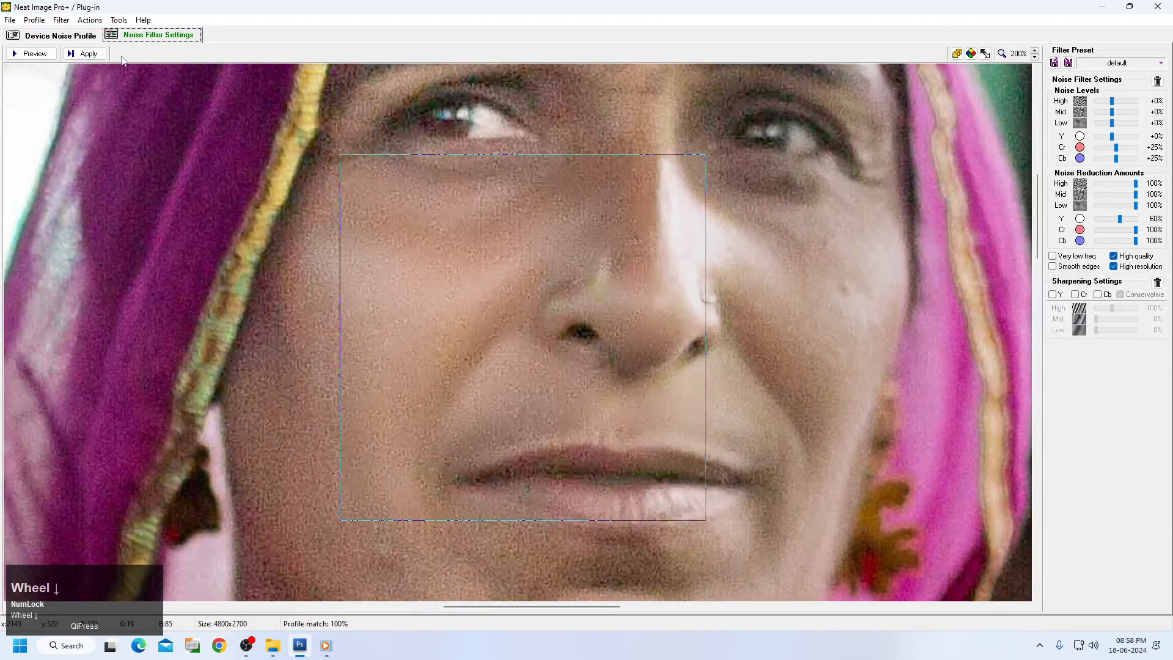
left_click(85, 53)
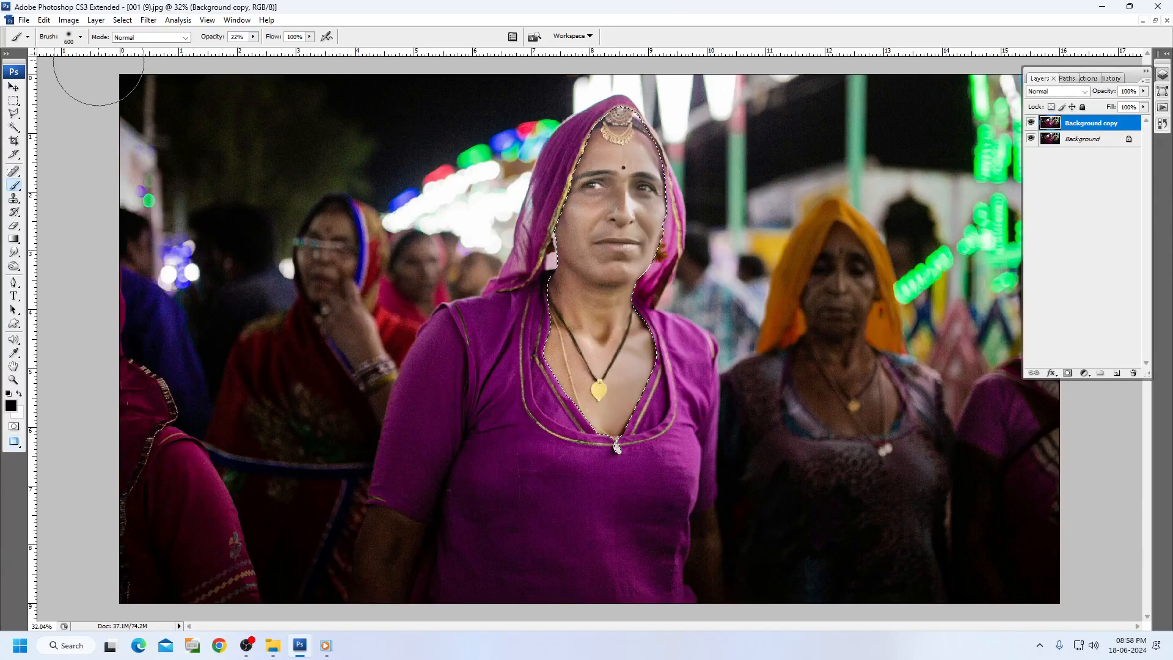
Step: Fade the noise reduction to a lower opacity in Normal mode
key("ctrl+shift+f")
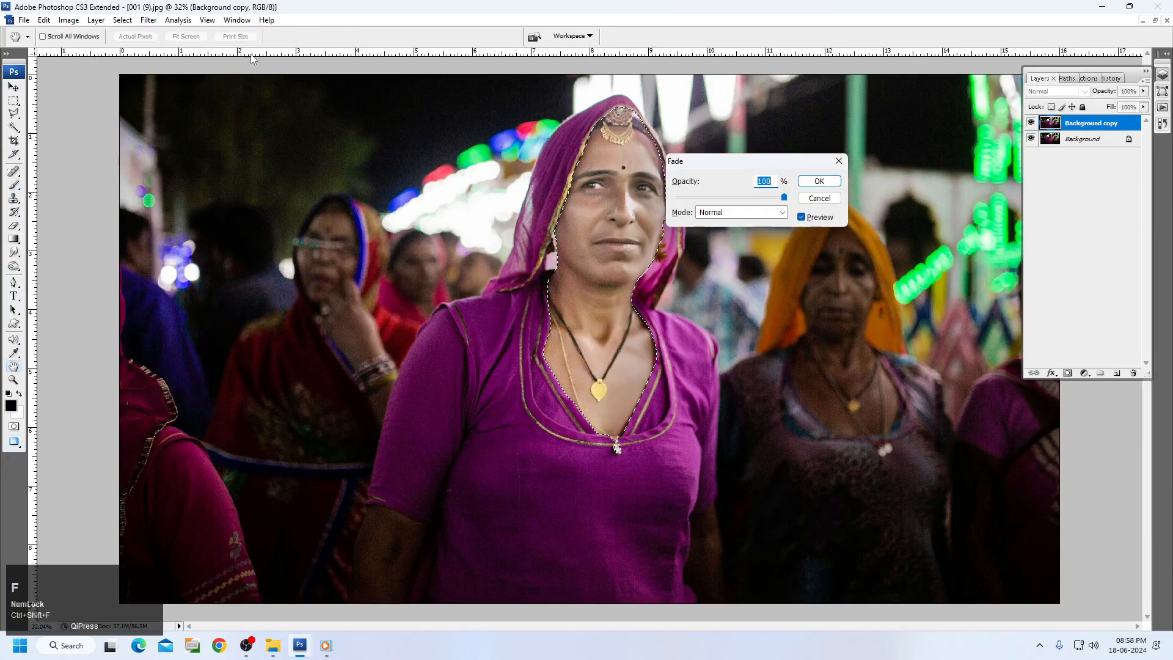
left_click(766, 206)
left_click(818, 182)
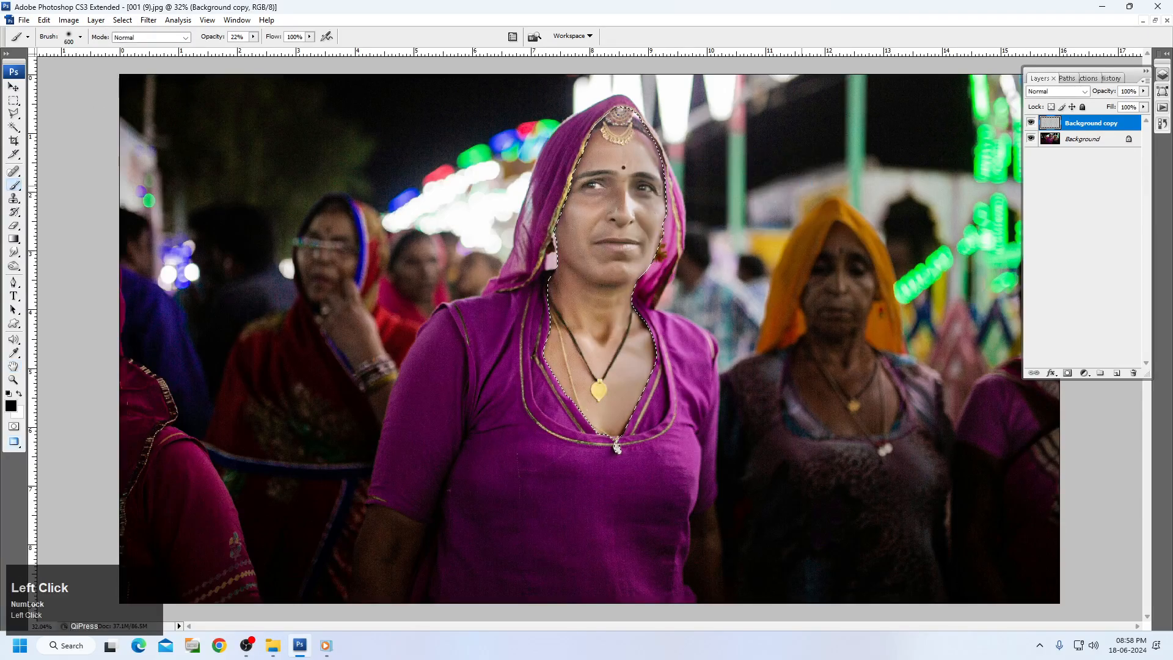
Step: Deselect the skin and toggle the Background copy layer's visibility to compare the retouch with the original
key("ctrl+d")
key("v")
left_click_drag(643, 281, 644, 280)
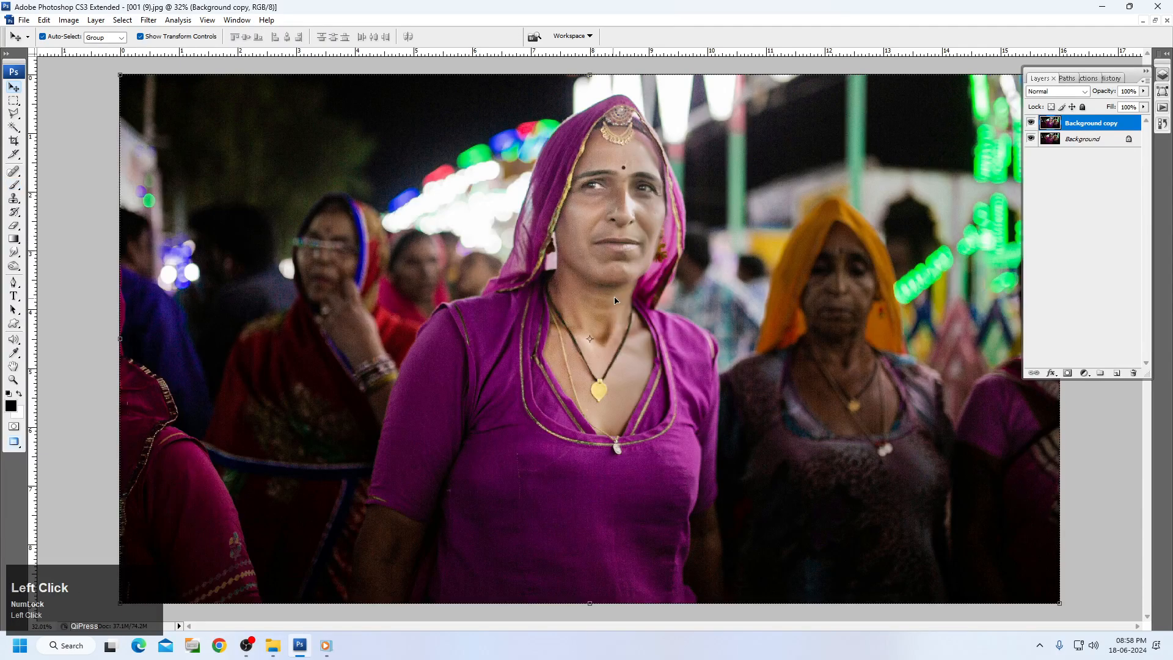
left_click(1031, 123)
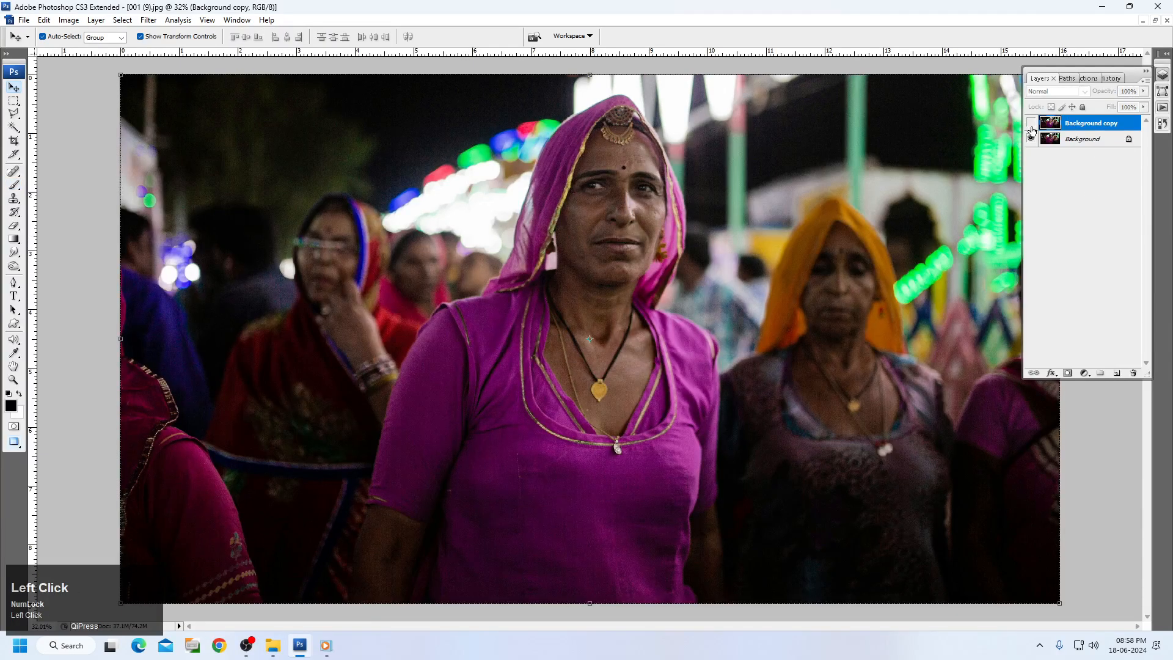
key("ctrl+l")
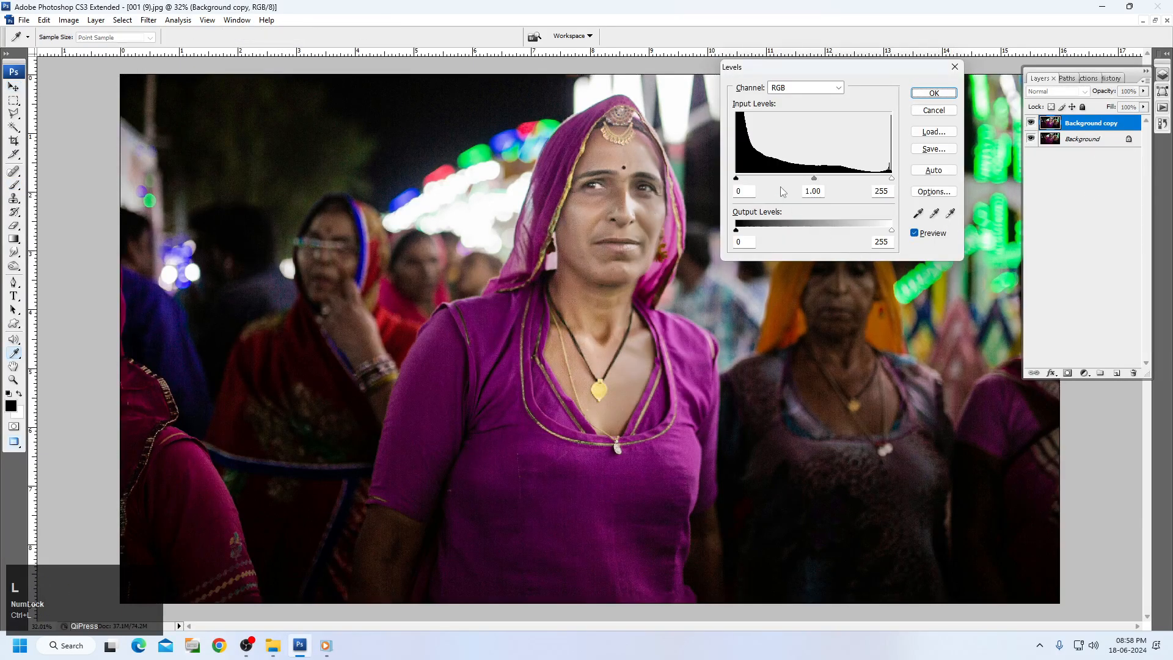
left_click_drag(813, 179, 785, 178)
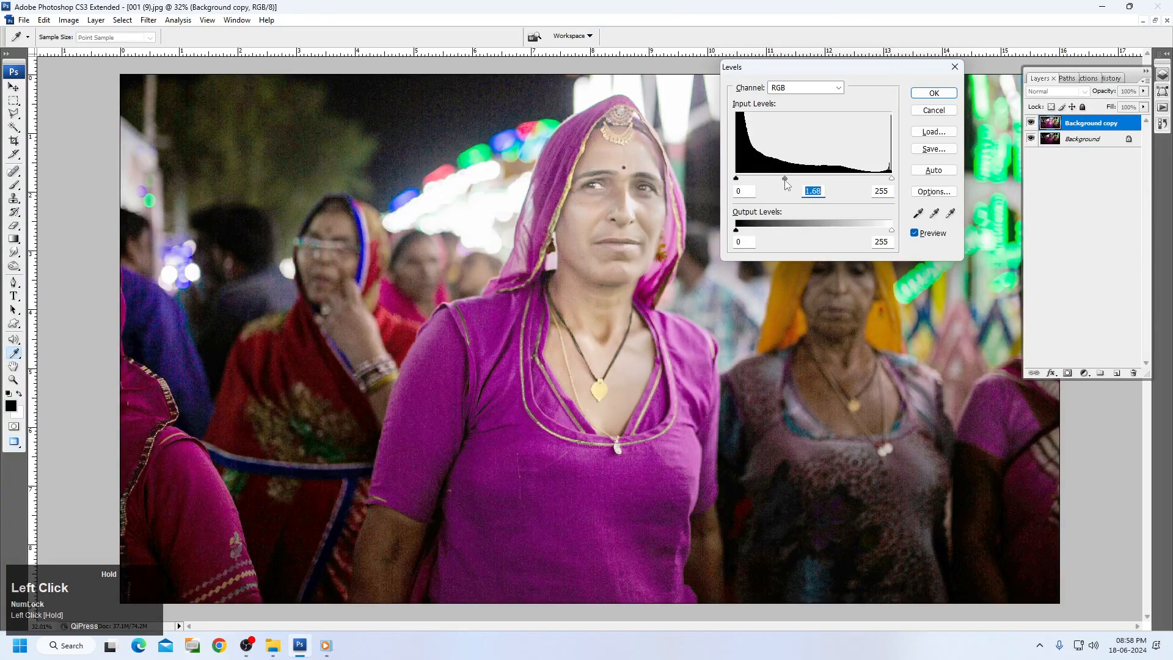
key("ctrl+alt+z")
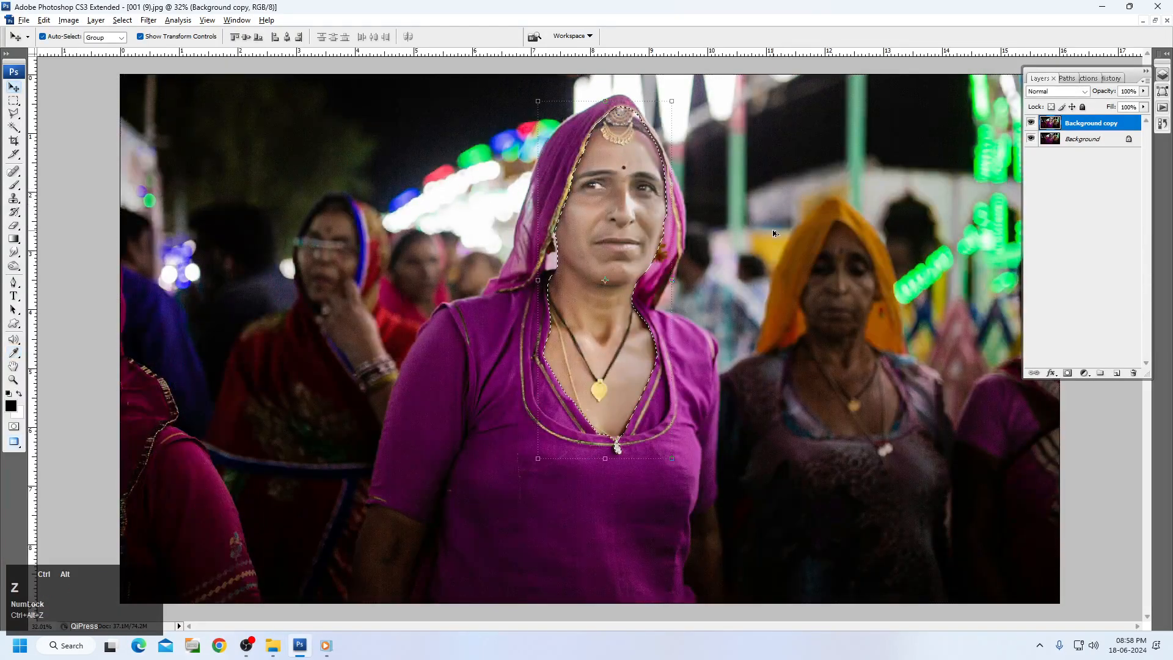
Step: Invert the selection and brighten everything outside the skin with Levels by raising the midtones and lowering the white input level
key("ctrl+shift+i")
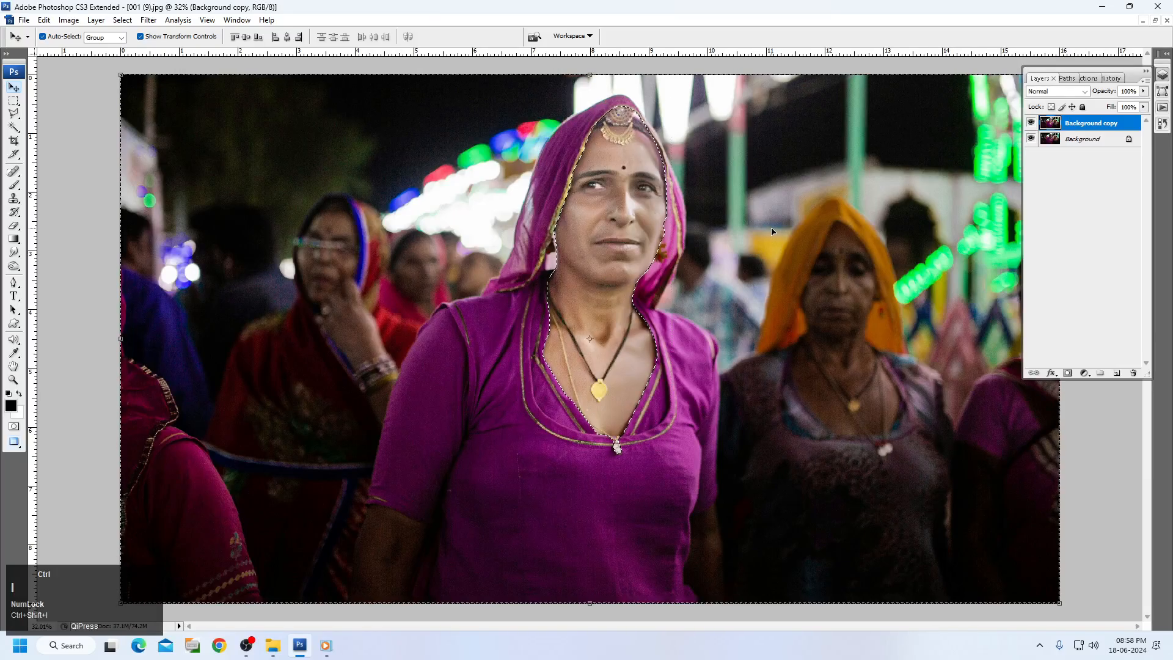
key("ctrl+l")
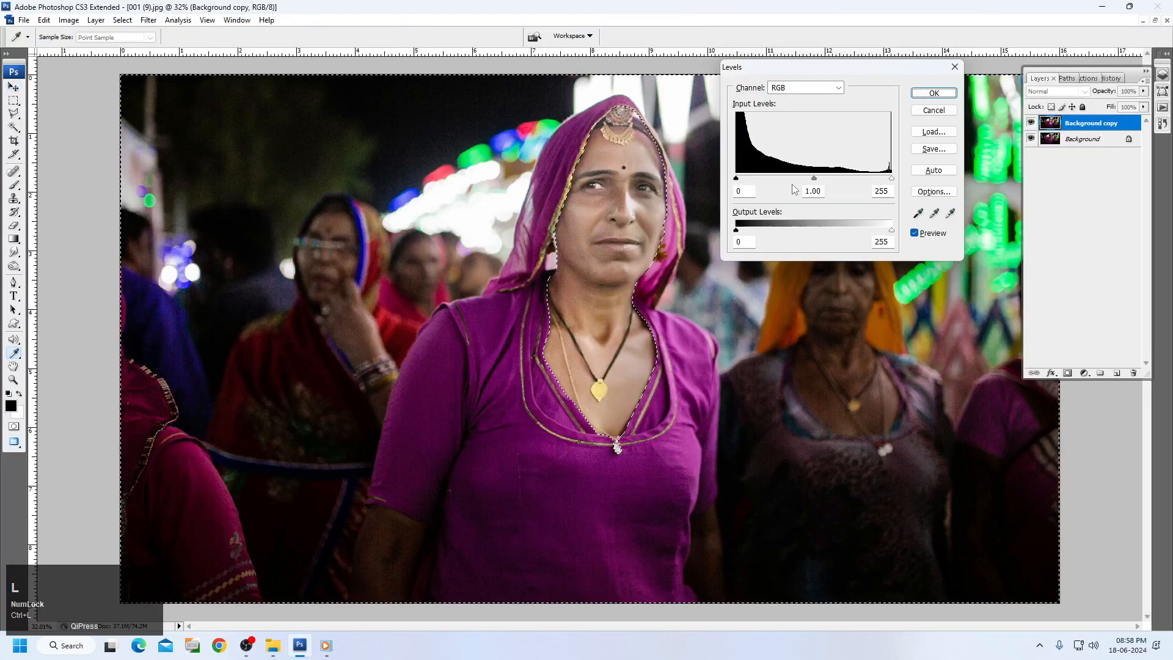
left_click_drag(813, 178, 792, 178)
left_click_drag(891, 177, 857, 183)
key("Return")
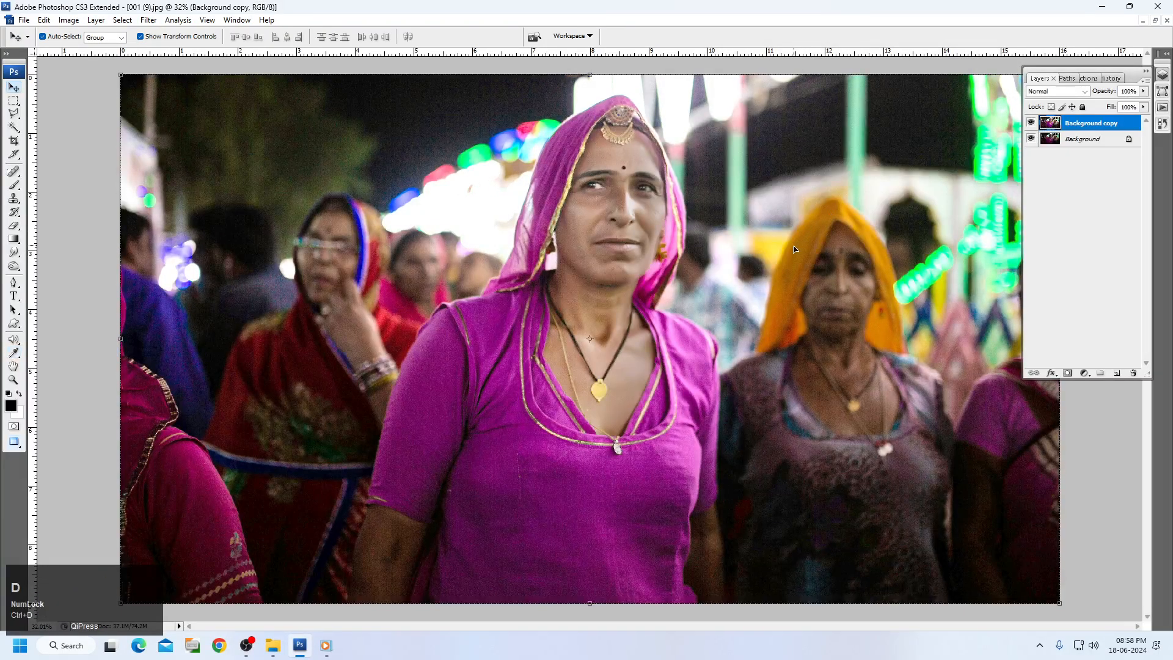
Step: Reselect the area outside the skin, increase its contrast and brightness with Brightness/Contrast, and deselect
right_click(708, 280)
left_click(723, 291)
key("ctrl+shift+d")
key("alt+i")
key("a")
key("c")
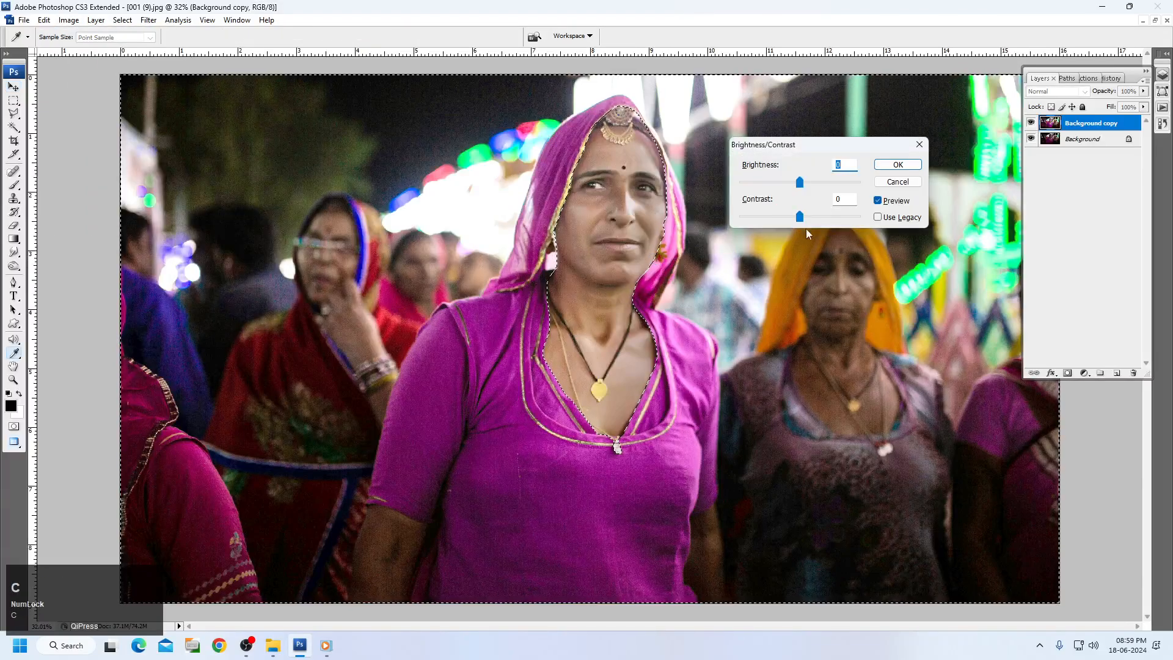
left_click(830, 216)
left_click_drag(823, 220, 805, 186)
key("Return")
key("ctrl+d")
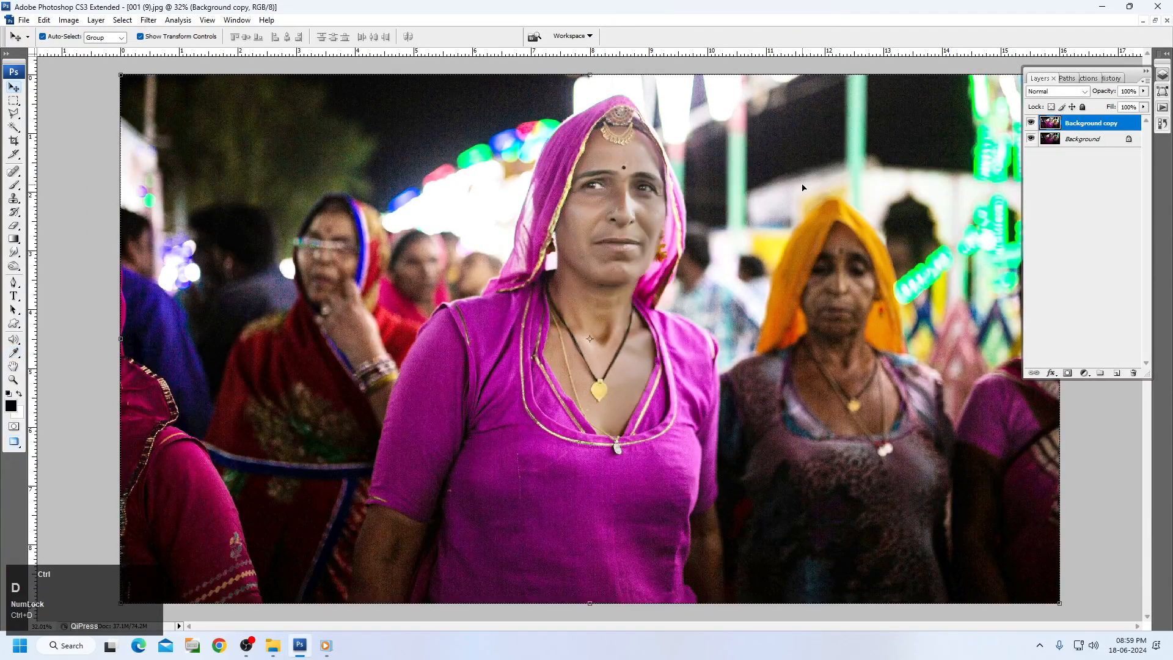
Step: Increase the contrast of the whole Background copy layer slightly with Brightness/Contrast
key("i")
key("a")
key("c")
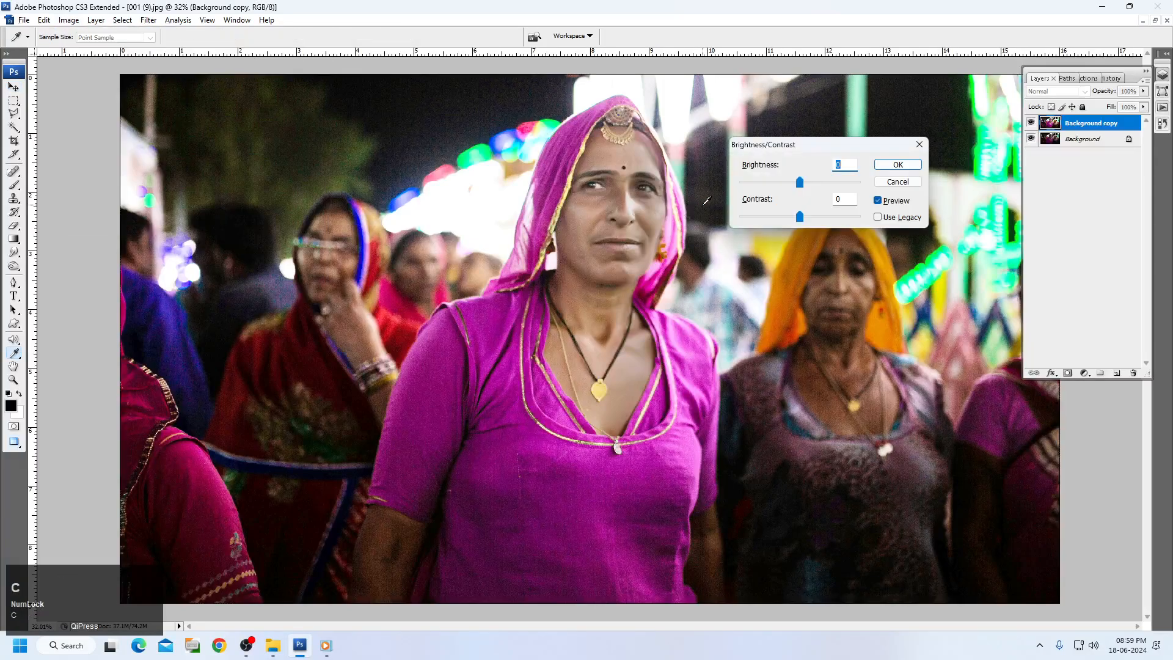
left_click_drag(805, 217, 814, 218)
key("Return")
key("v")
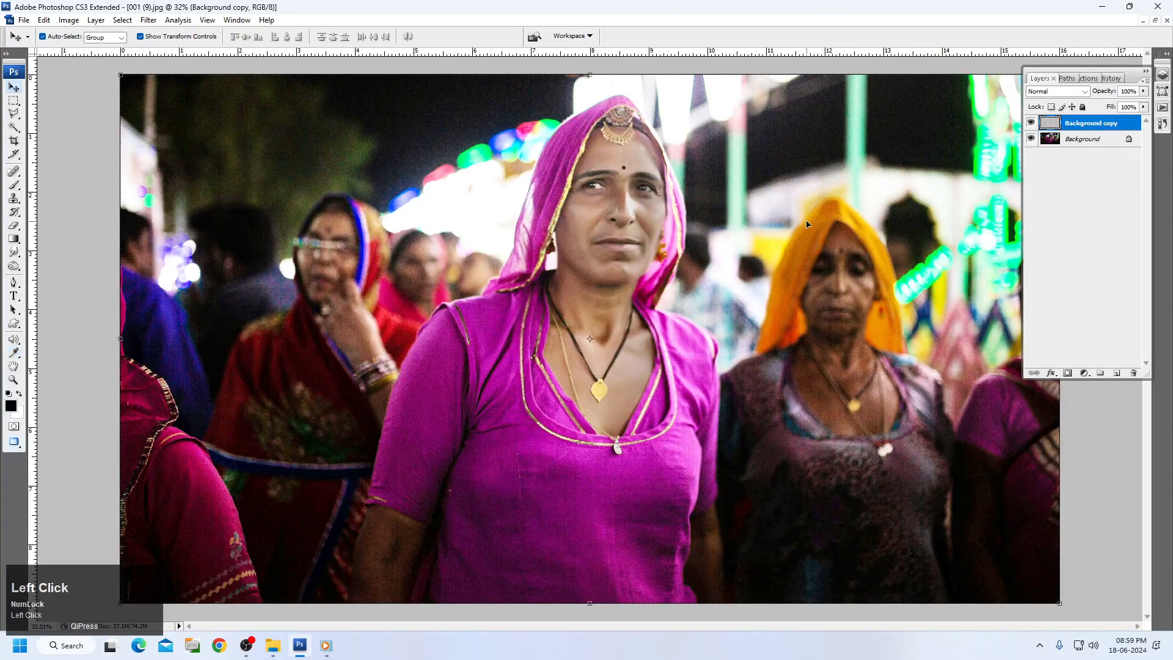
Step: Apply an Orange Photo Filter at 25% density to the Background copy layer, preserving luminosity
key("alt+i")
key("a")
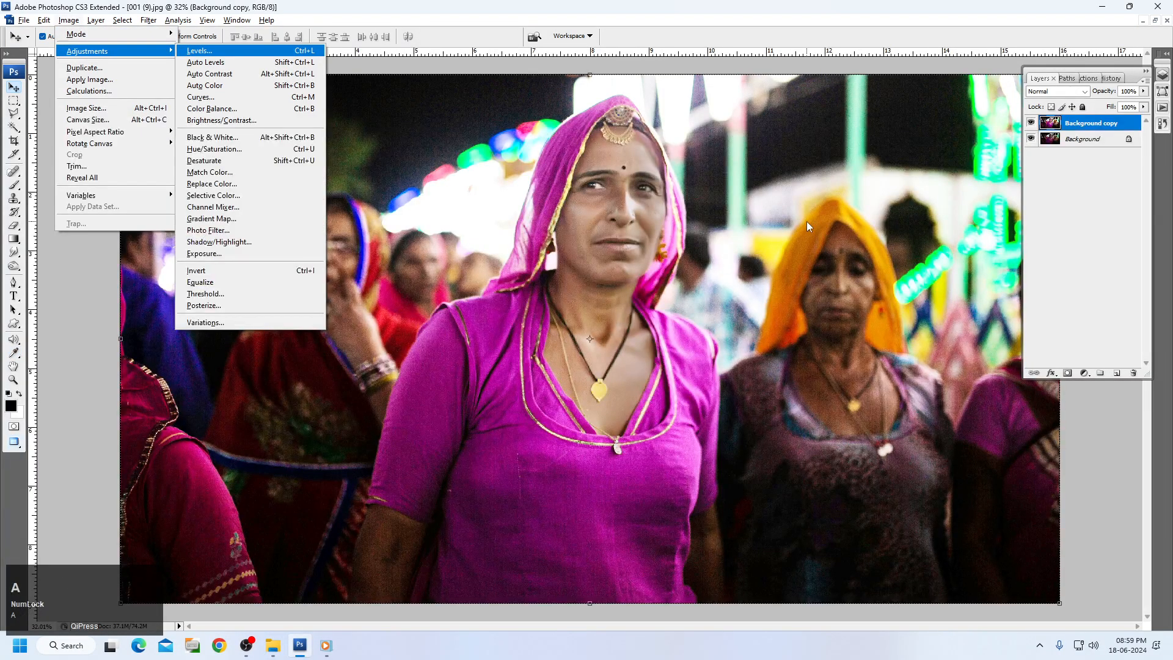
key("f")
left_click(831, 155)
left_click(831, 158)
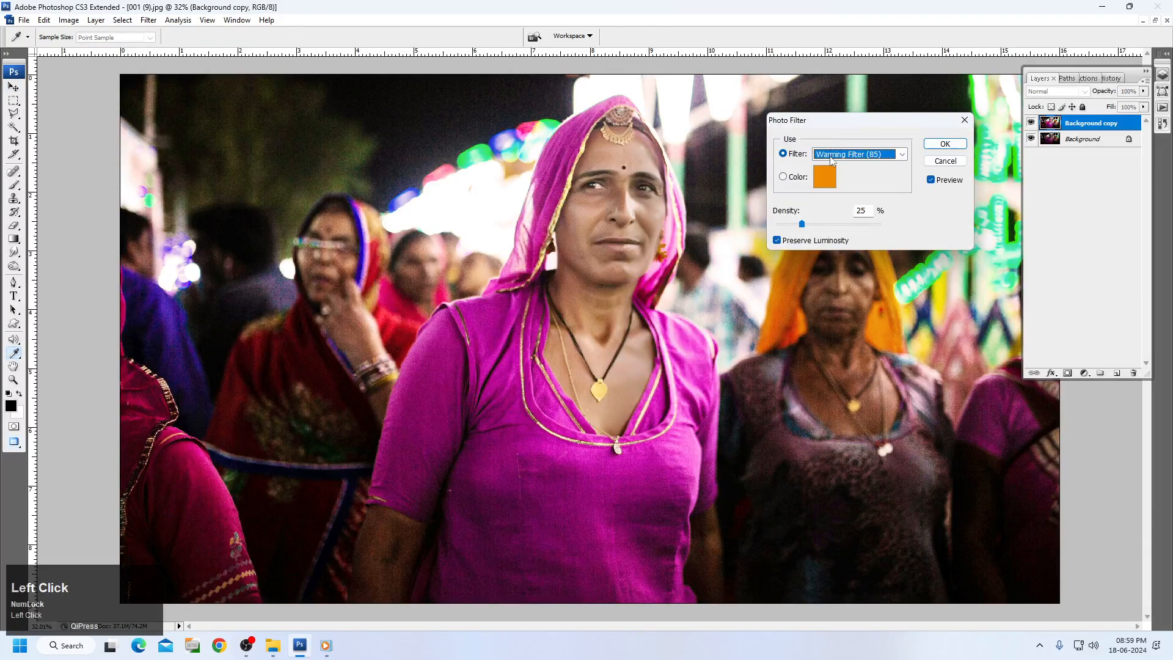
scroll(831, 157, "down", 4)
scroll(831, 158, "down", 2)
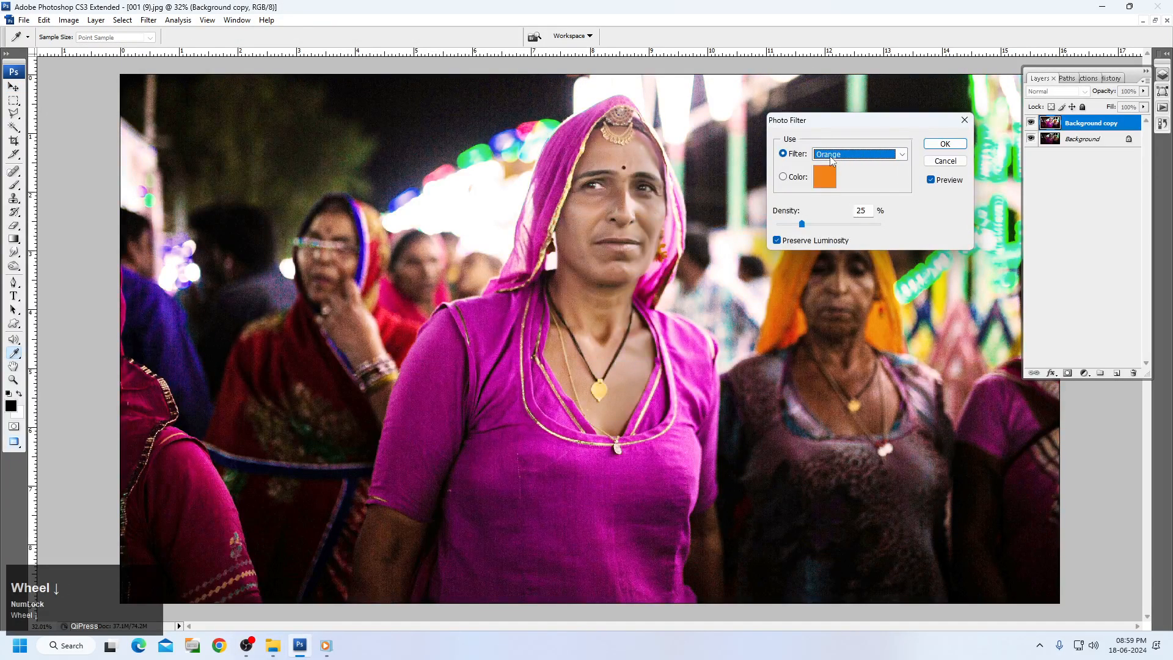
left_click(945, 144)
key("v")
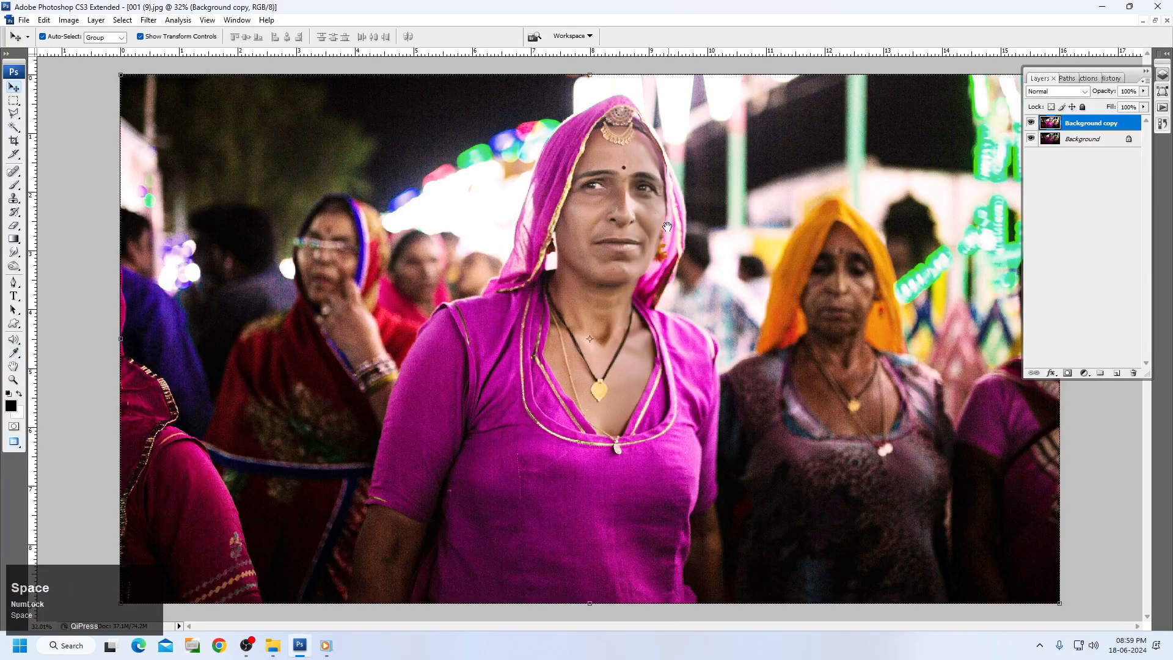
Step: Zoom in on the main woman's face to examine the retouched skin
left_click(660, 235)
left_click_drag(486, 135, 708, 273)
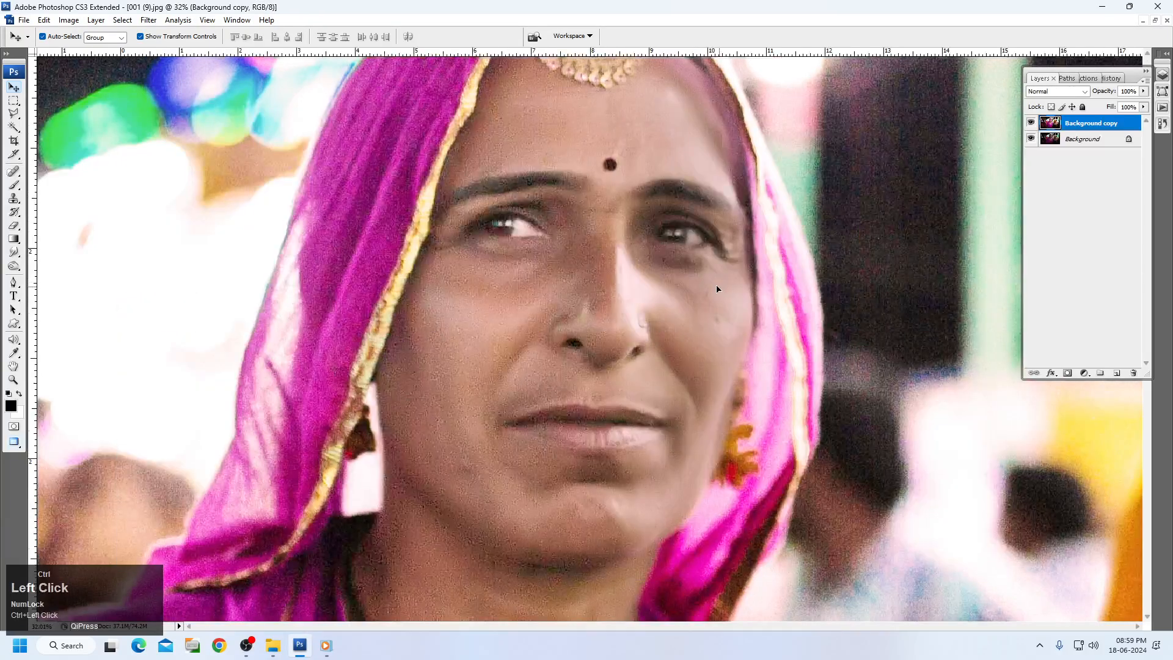
Step: Smooth the skin on the Background copy layer with the Portraiture filter, using the Smoothing: High preset and a skin tone sampled from the woman's face
key("ctrl+0")
key("alt+t")
key("i")
left_click(315, 322)
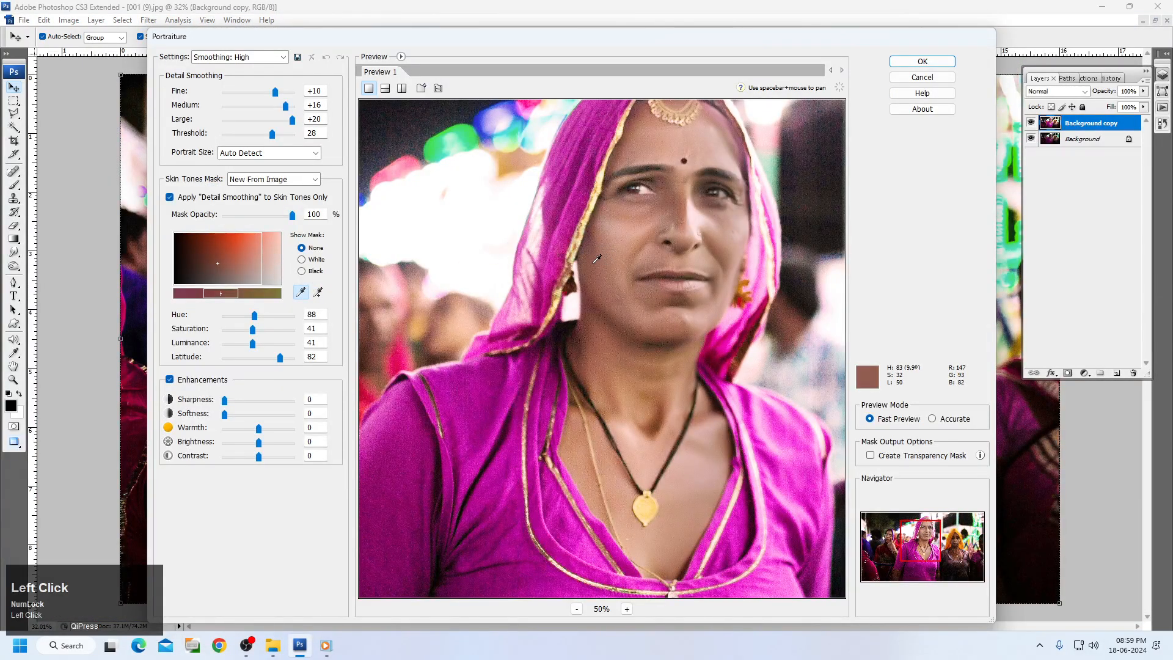
left_click(601, 251)
key("Return")
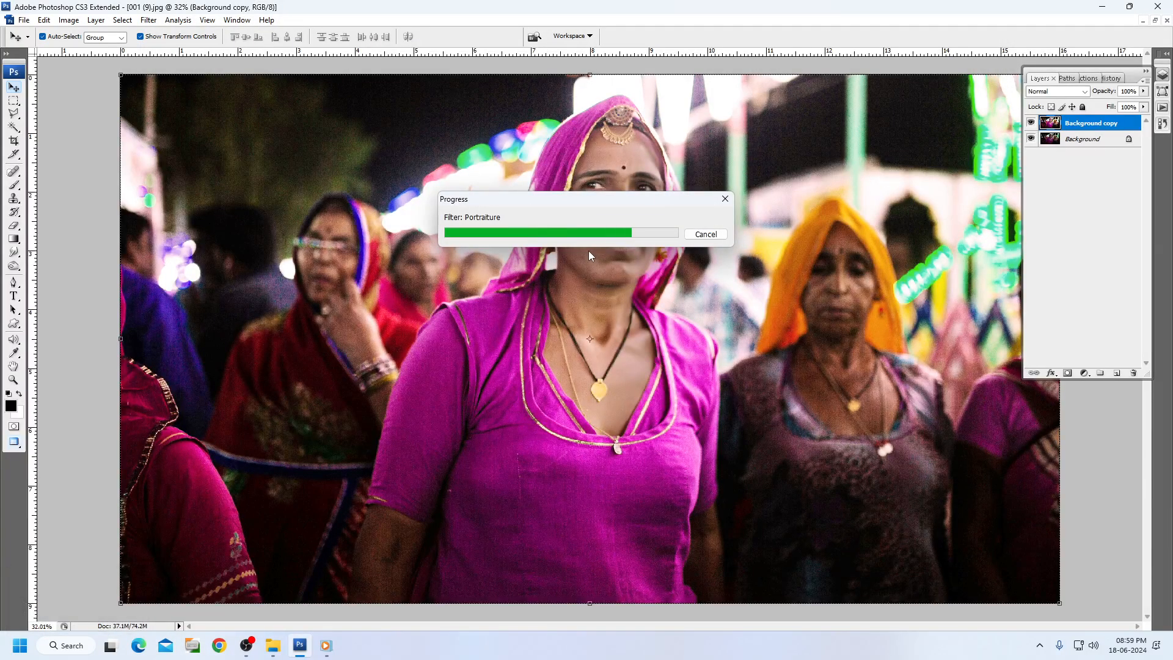
left_click(181, 105)
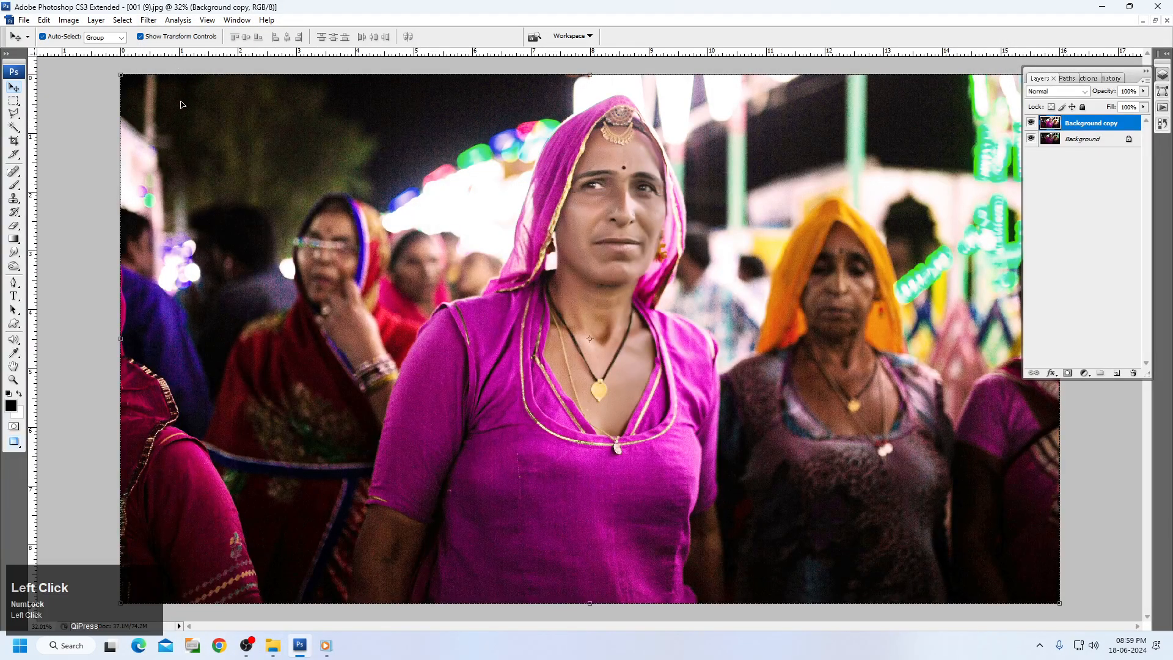
Step: Reduce the noise on the Background copy layer with the Noiseware Professional filter at its Default settings
left_click(149, 19)
mouse_move(214, 309)
left_click(332, 309)
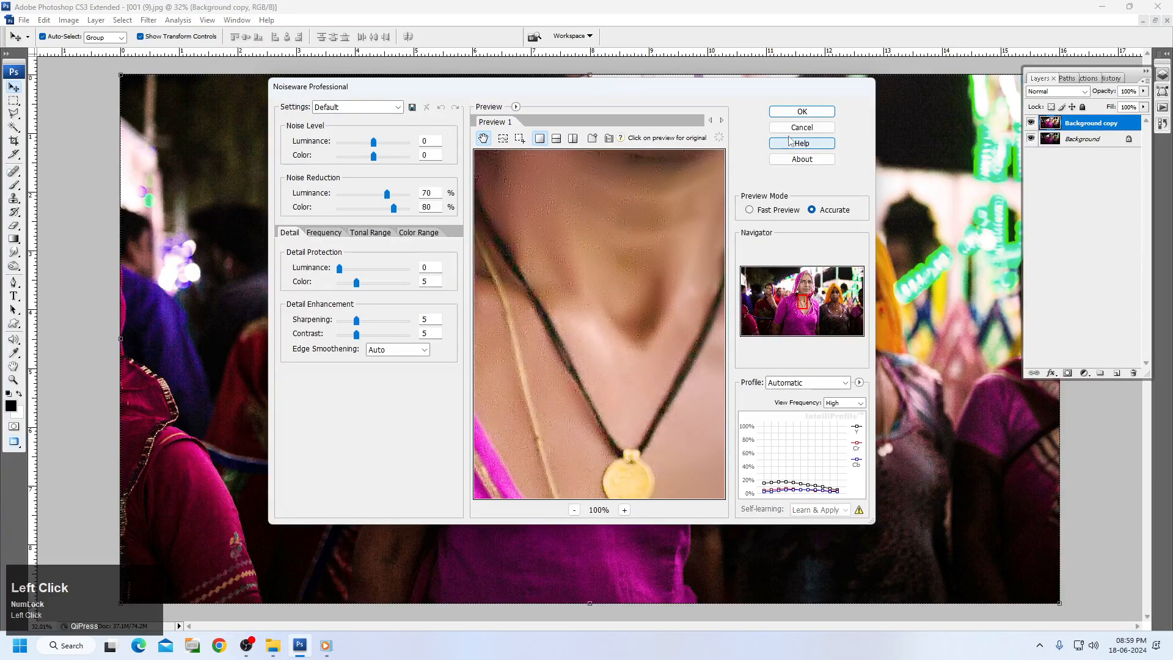
left_click(793, 114)
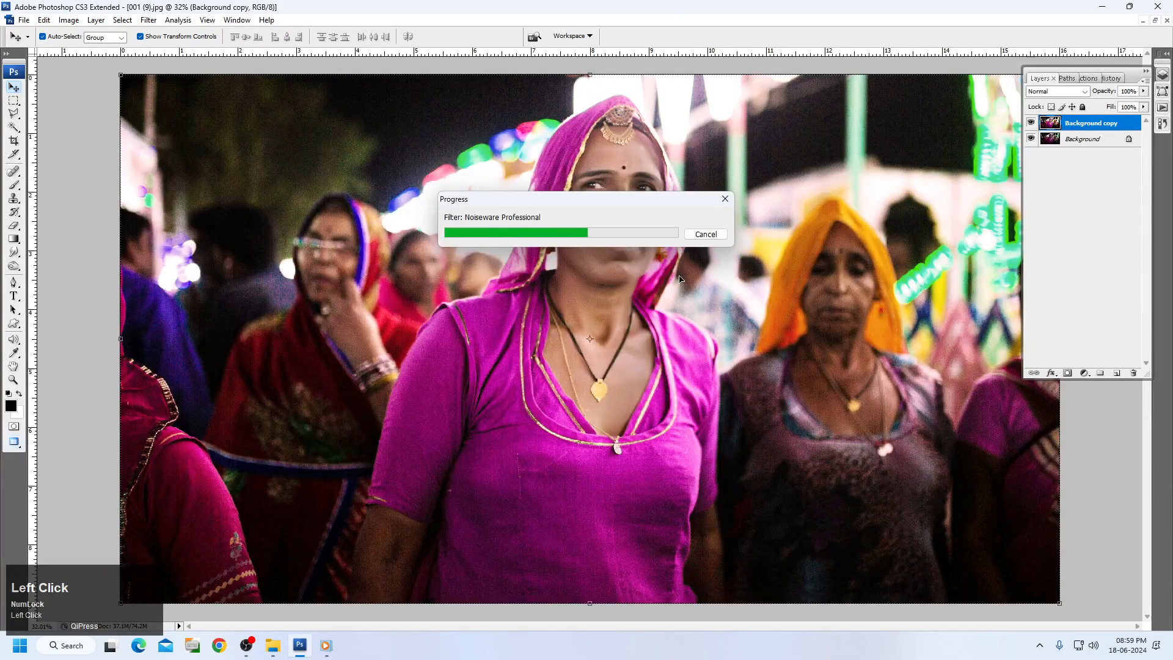
Step: Start smoothing the main woman's upper cheek below the brightly lit eye with the Smudge tool, using a 50 px brush at 21% strength
key("space")
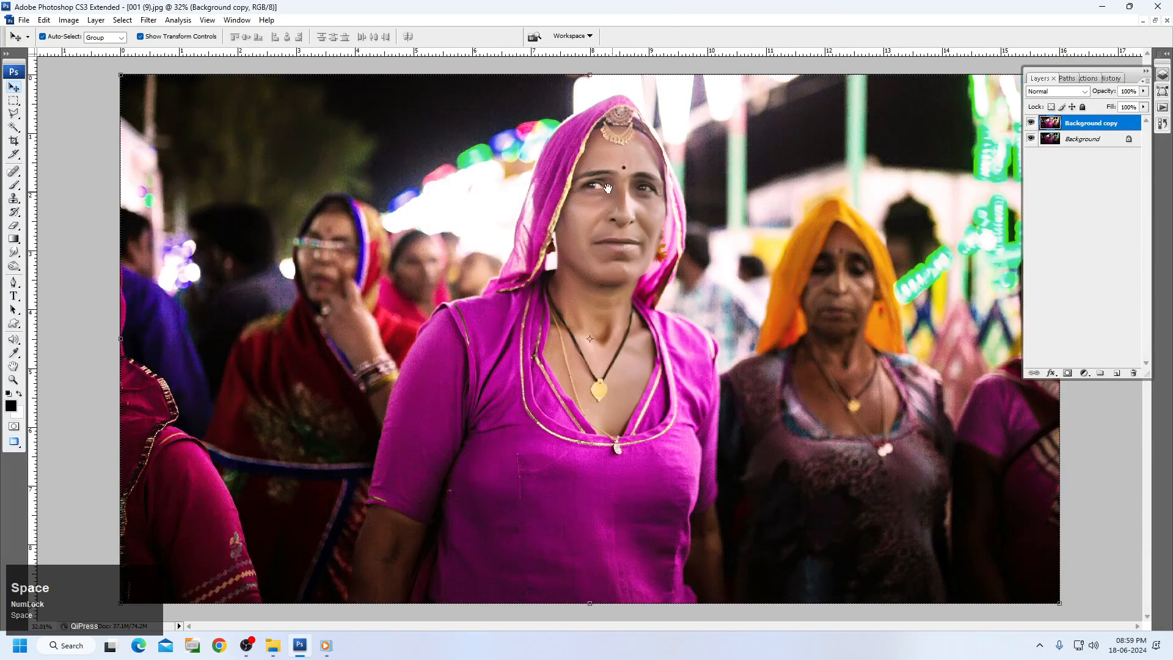
left_click(607, 188, "ctrl")
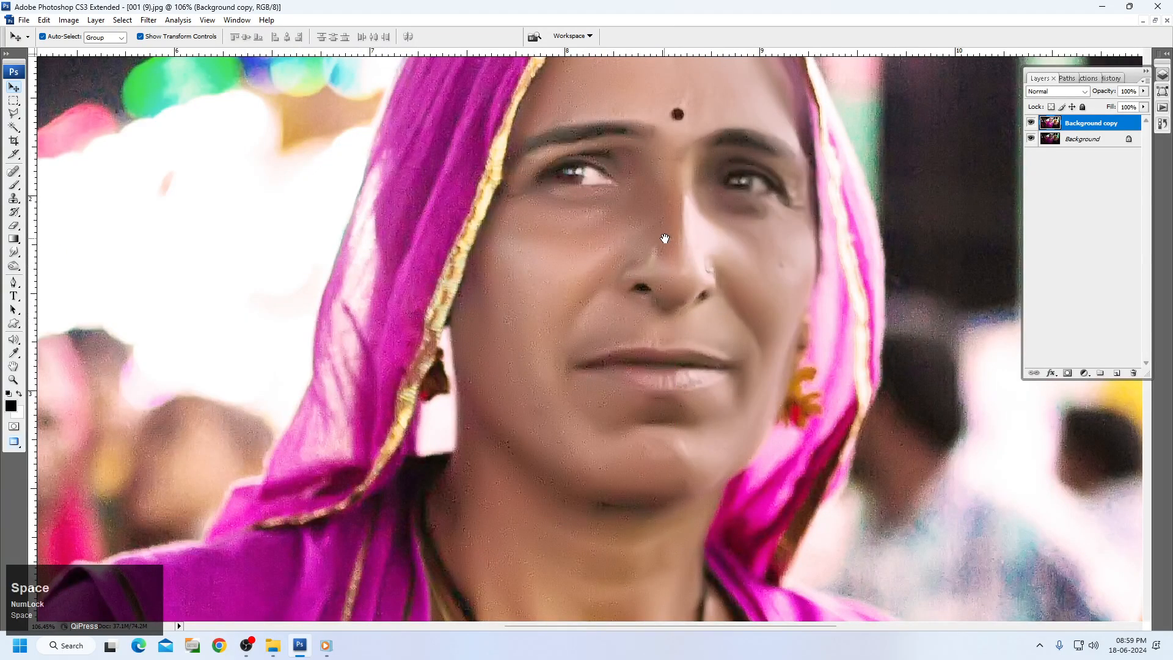
left_click(690, 255, "ctrl")
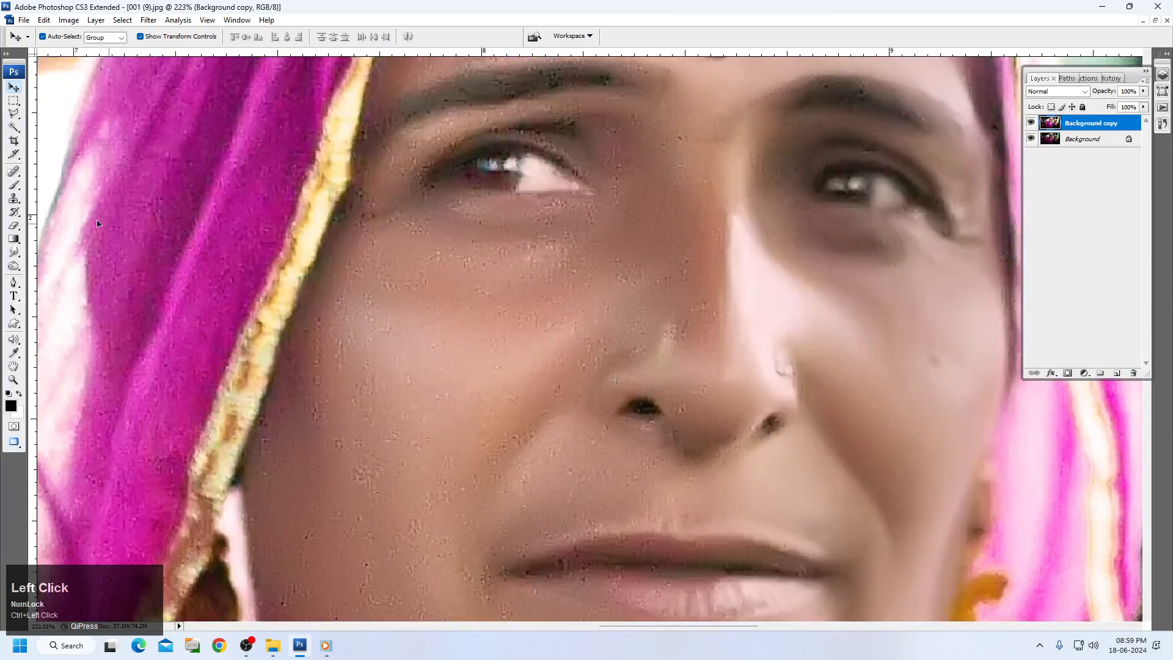
right_click(17, 259)
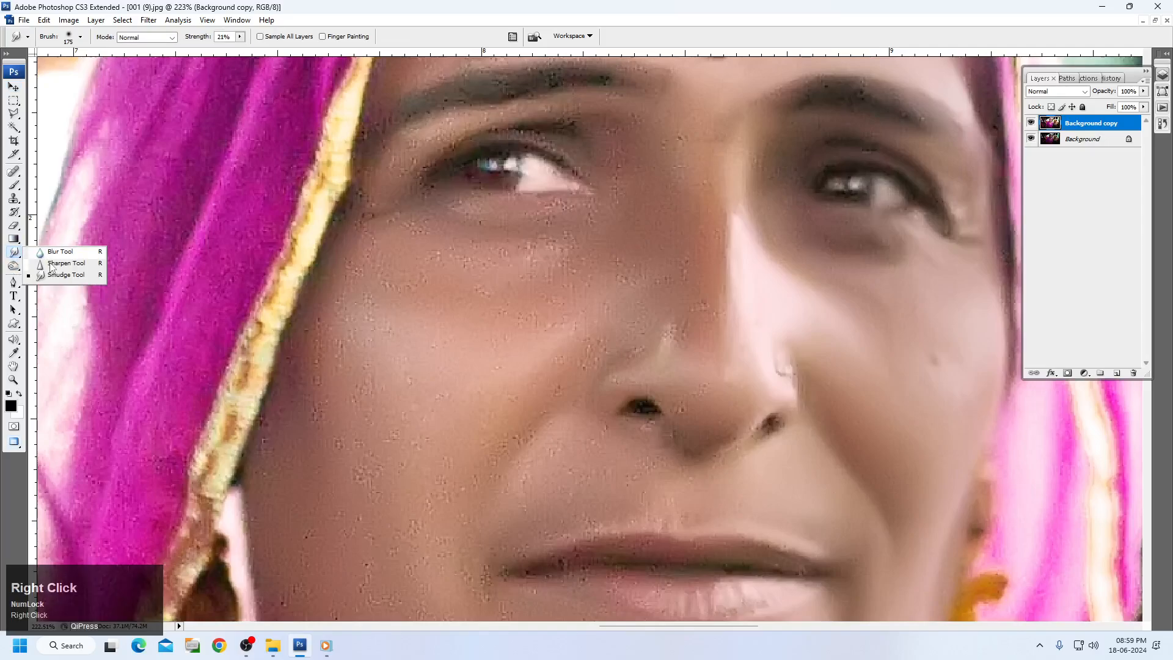
left_click(88, 274)
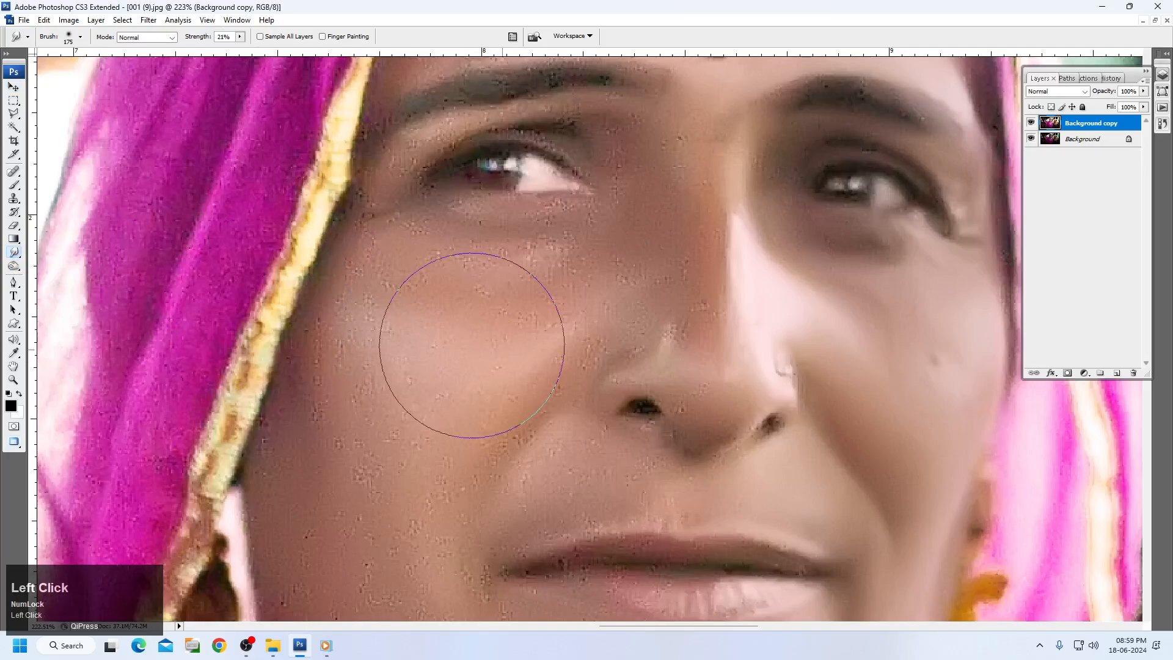
key("bracketleft")
key("bracketleft")
key("bracketleft")
key("bracketleft")
key("bracketleft")
key("bracketleft")
key("bracketleft")
key("bracketleft")
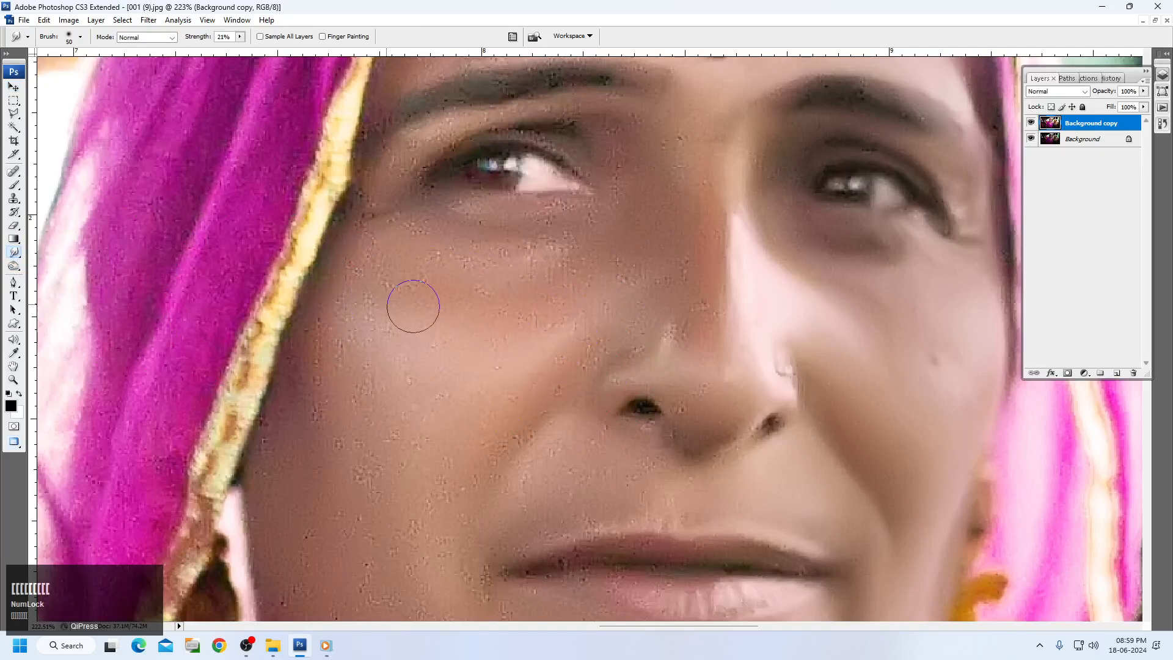
left_click(378, 260)
Step: Enlarge the Smudge brush to 100 px and smooth the grainy skin across the same cheek and around the eye
key("bracketright")
key("bracketright")
key("bracketright")
key("bracketright")
key("bracketright")
left_click(367, 308)
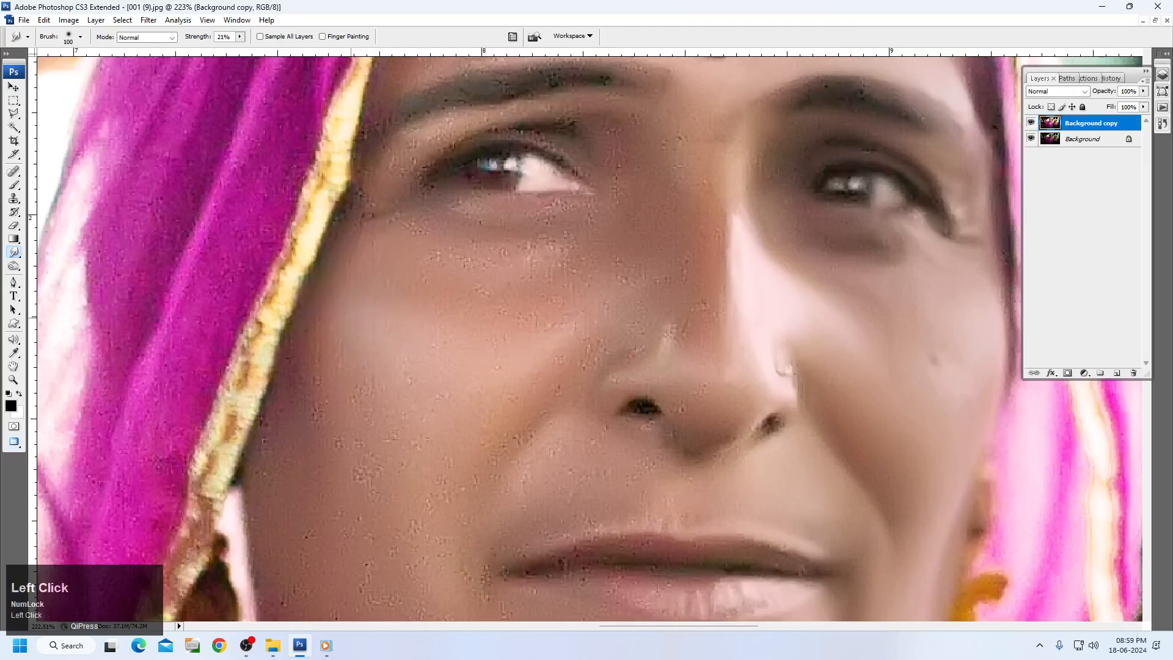
mouse_move(446, 281)
left_mouse_down()
mouse_move(584, 268)
mouse_move(573, 269)
mouse_move(642, 235)
mouse_move(677, 287)
mouse_move(706, 194)
mouse_move(592, 165)
mouse_move(557, 133)
mouse_move(645, 167)
mouse_move(562, 150)
mouse_move(509, 118)
mouse_move(438, 137)
mouse_move(371, 206)
left_mouse_up()
mouse_move(532, 334)
left_mouse_down()
mouse_move(534, 371)
mouse_move(560, 350)
mouse_move(516, 397)
left_mouse_up()
left_click_drag(416, 431, 379, 424)
Step: Reduce the Smudge brush to 70 px and smooth the lower cheek, the skin around the mouth and the nose
key("bracketleft")
key("bracketleft")
key("bracketleft")
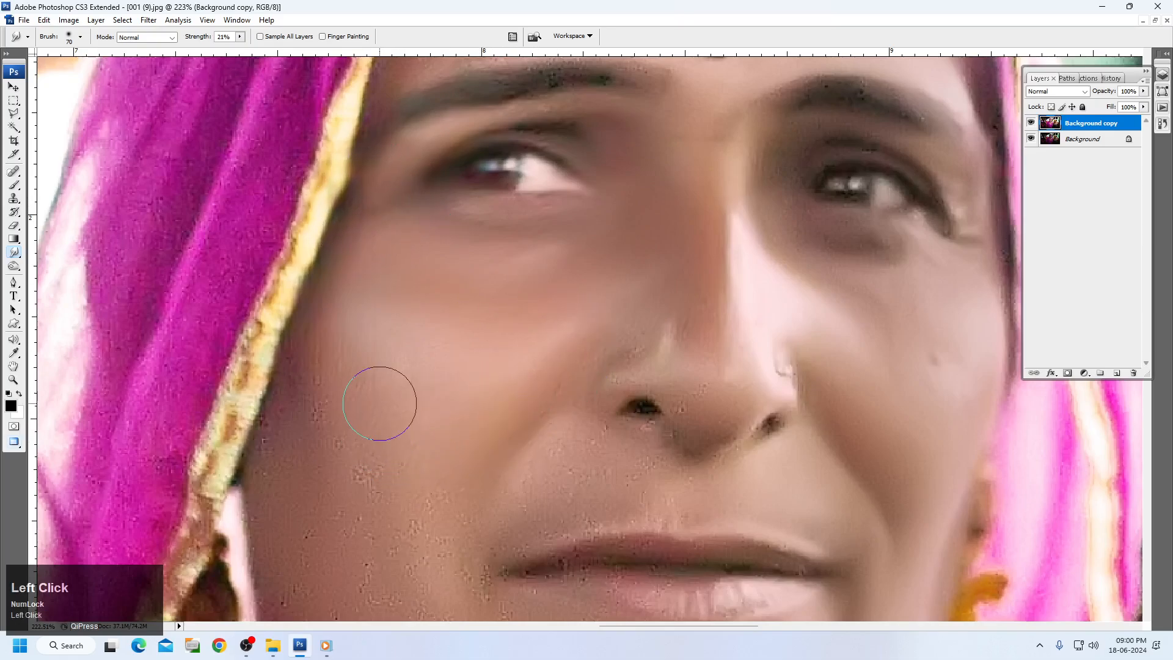
mouse_move(322, 368)
left_mouse_down()
mouse_move(303, 448)
mouse_move(291, 398)
mouse_move(276, 459)
mouse_move(280, 451)
mouse_move(368, 486)
mouse_move(411, 465)
mouse_move(429, 438)
mouse_move(369, 463)
mouse_move(296, 435)
mouse_move(284, 469)
mouse_move(304, 541)
mouse_move(331, 538)
mouse_move(391, 487)
left_mouse_up()
scroll(400, 466, "down", 3)
mouse_move(435, 547)
left_mouse_down()
mouse_move(542, 534)
mouse_move(585, 545)
mouse_move(582, 464)
mouse_move(625, 465)
left_mouse_up()
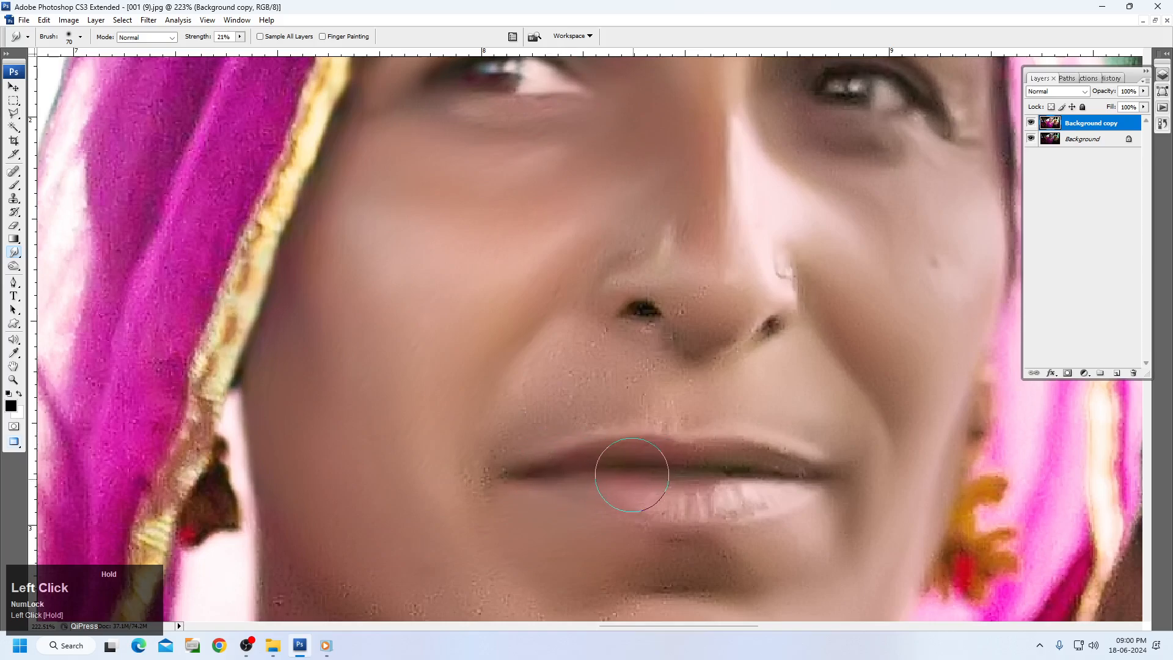
mouse_move(466, 479)
left_mouse_down()
mouse_move(528, 413)
mouse_move(556, 412)
mouse_move(602, 381)
mouse_move(596, 358)
mouse_move(647, 306)
mouse_move(636, 308)
mouse_move(622, 236)
mouse_move(530, 296)
mouse_move(653, 281)
mouse_move(709, 290)
mouse_move(684, 321)
mouse_move(693, 348)
mouse_move(635, 386)
mouse_move(726, 389)
mouse_move(795, 409)
mouse_move(767, 347)
mouse_move(773, 316)
mouse_move(693, 238)
mouse_move(727, 217)
mouse_move(724, 165)
mouse_move(630, 255)
left_mouse_up()
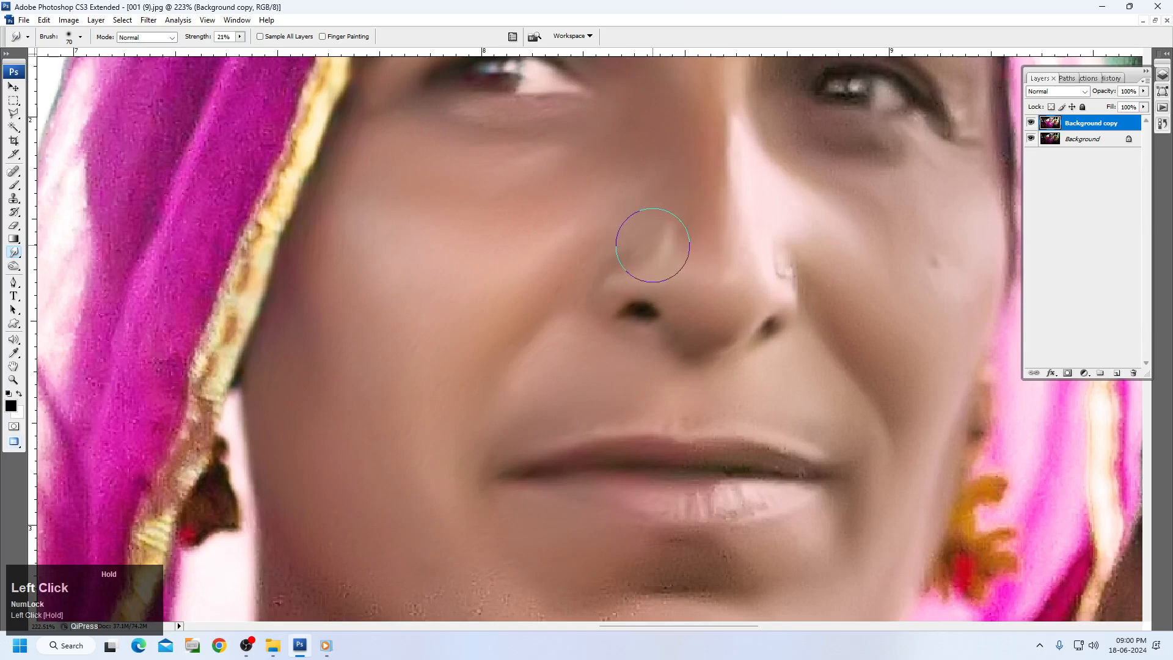
Step: Smudge the skin between the woman's eyes and over the lower forehead above the eyebrow
scroll(654, 256, "up", 3)
left_click(780, 239)
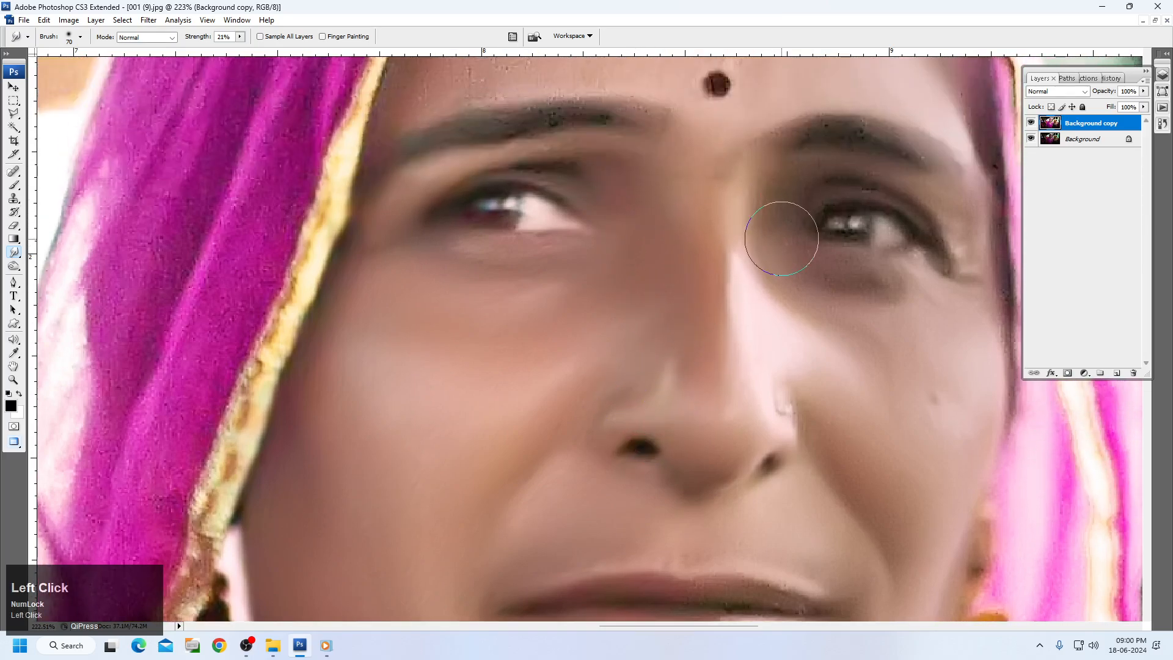
key("space")
left_click_drag(562, 143, 565, 262)
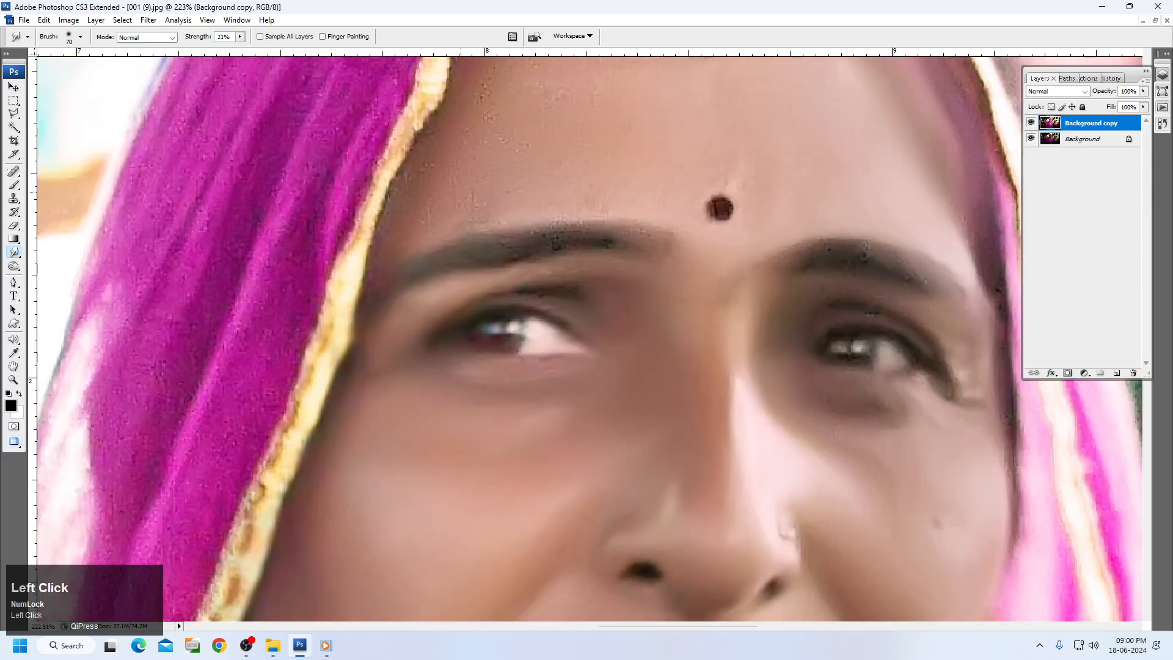
key("space")
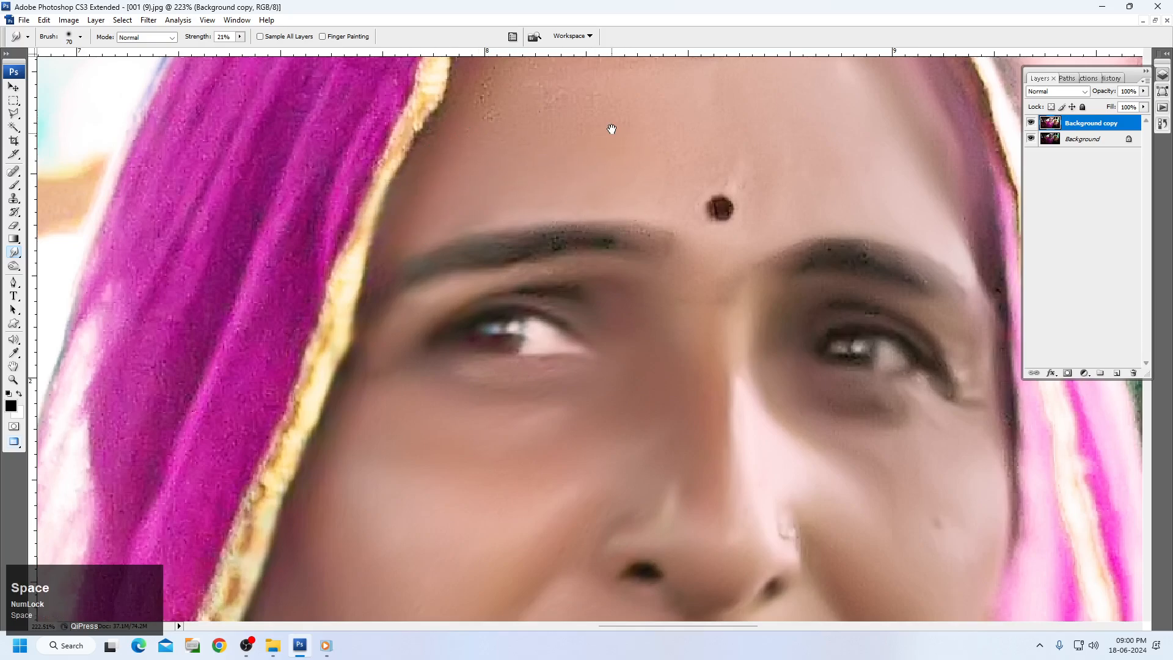
left_click_drag(611, 129, 565, 317)
Step: Lower the Smudge strength to 10% and smooth the upper forehead, the skin around the head ornament and bindi, and both eyebrows
left_click(240, 37)
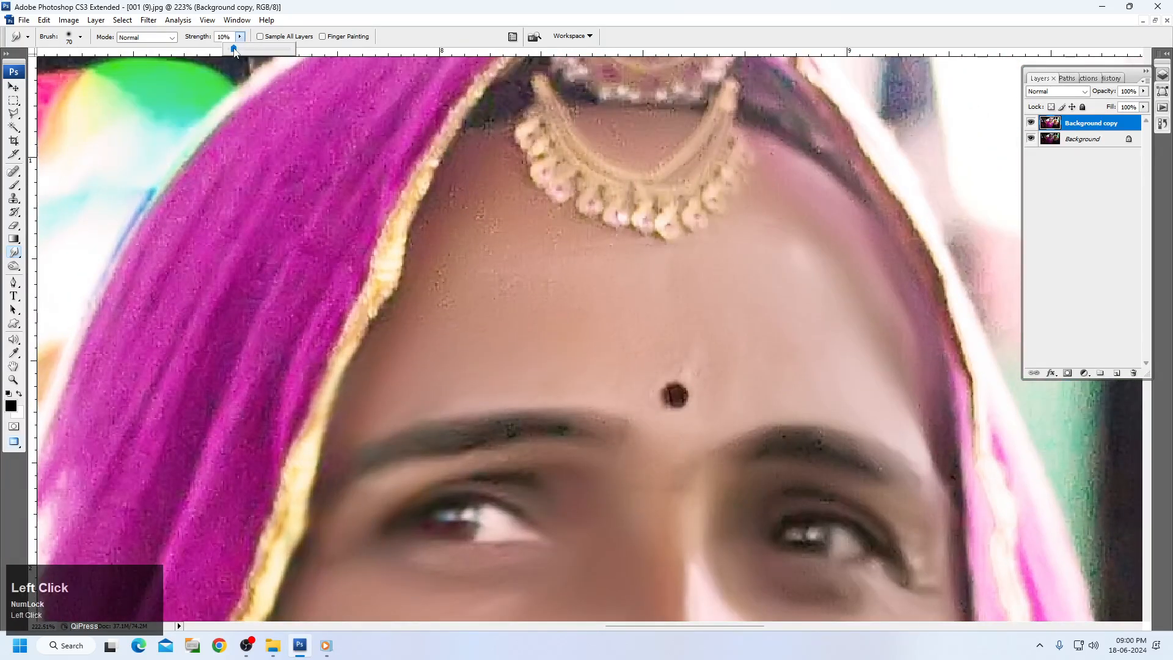
mouse_move(479, 222)
left_mouse_down()
mouse_move(446, 270)
mouse_move(438, 265)
mouse_move(412, 323)
mouse_move(512, 265)
mouse_move(515, 310)
mouse_move(570, 271)
mouse_move(578, 246)
mouse_move(522, 219)
mouse_move(494, 141)
mouse_move(519, 131)
left_mouse_up()
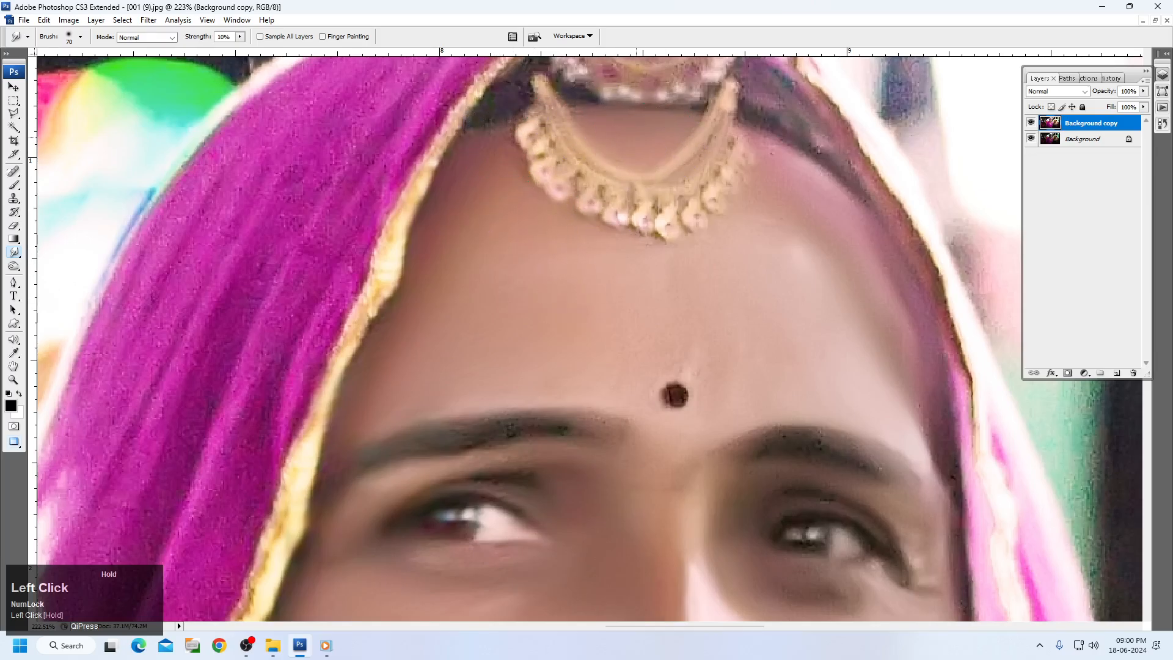
mouse_move(752, 149)
left_mouse_down()
mouse_move(806, 176)
mouse_move(789, 175)
mouse_move(659, 289)
mouse_move(698, 354)
mouse_move(737, 346)
mouse_move(740, 379)
mouse_move(684, 318)
mouse_move(612, 388)
mouse_move(659, 423)
mouse_move(613, 468)
mouse_move(598, 433)
mouse_move(461, 445)
left_mouse_up()
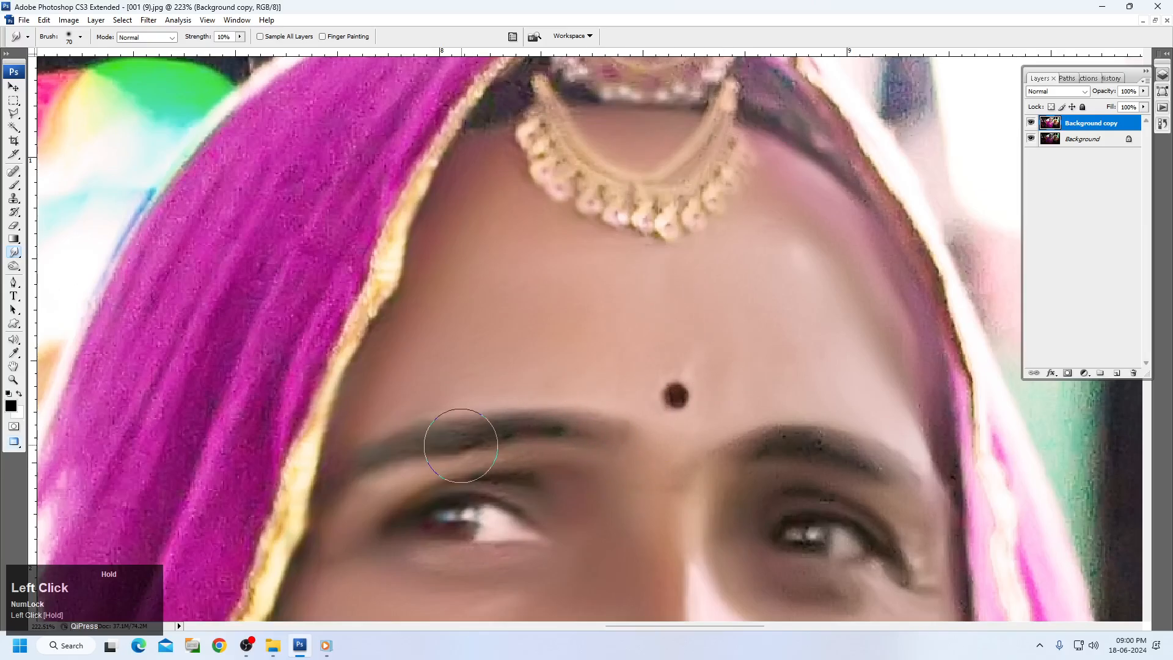
mouse_move(390, 459)
left_mouse_down()
mouse_move(534, 419)
mouse_move(612, 490)
mouse_move(746, 448)
mouse_move(875, 471)
left_mouse_up()
left_click_drag(764, 453, 814, 353)
Step: Smudge the skin around the eye nearest the dark background to soften its lids and outer corner
right_click(743, 306)
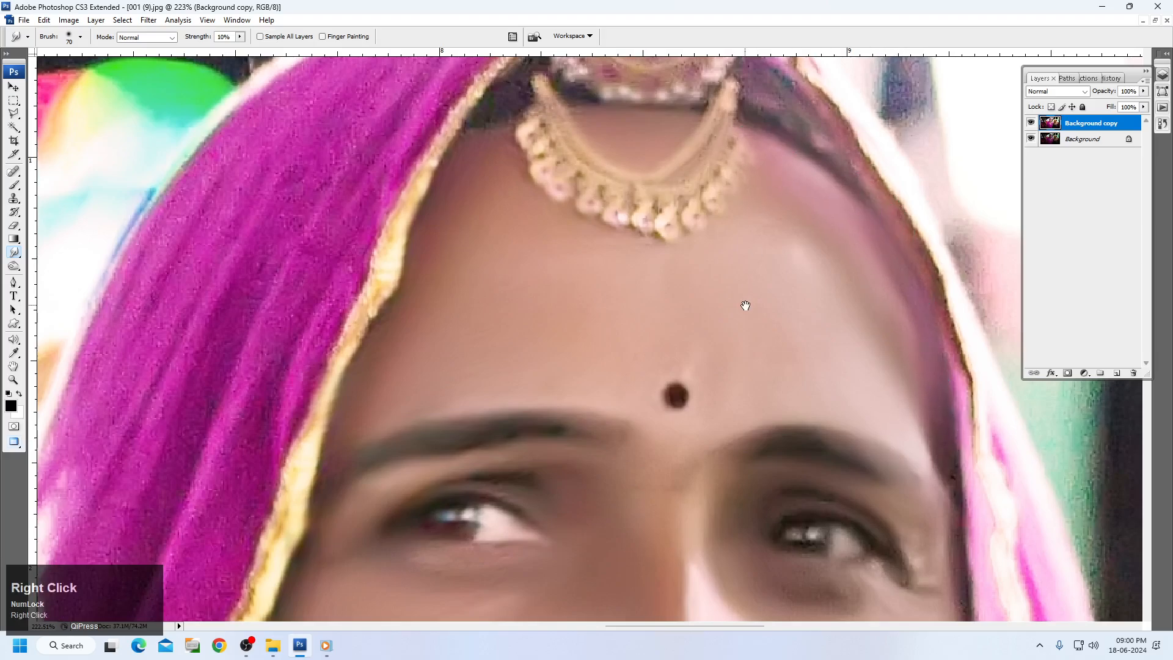
left_click(774, 328)
key("space")
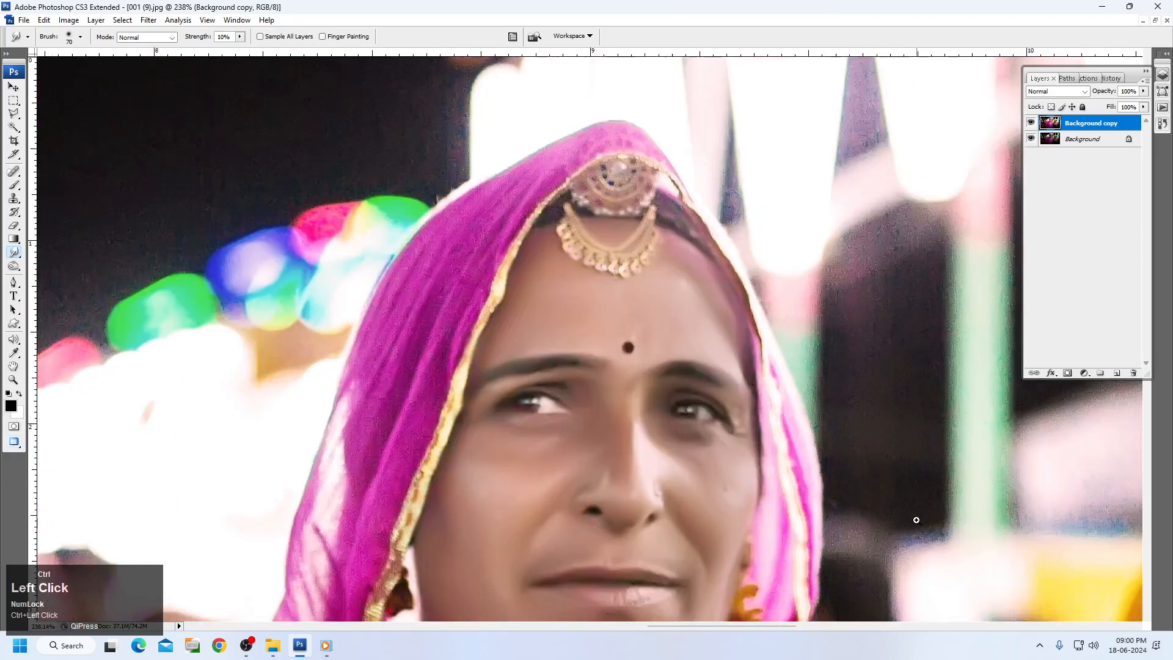
left_click_drag(473, 342, 936, 403)
mouse_move(629, 419)
left_mouse_down()
mouse_move(602, 413)
mouse_move(534, 423)
mouse_move(527, 408)
mouse_move(562, 416)
mouse_move(564, 359)
mouse_move(544, 358)
mouse_move(576, 363)
mouse_move(592, 340)
mouse_move(642, 365)
mouse_move(663, 424)
mouse_move(673, 395)
mouse_move(694, 434)
mouse_move(705, 347)
mouse_move(708, 358)
mouse_move(635, 375)
left_mouse_up()
Step: Smooth the woman's chin and neck with the Smudge tool at actual pixel size, enlarging the brush to 90 px for the neck
right_click(636, 374)
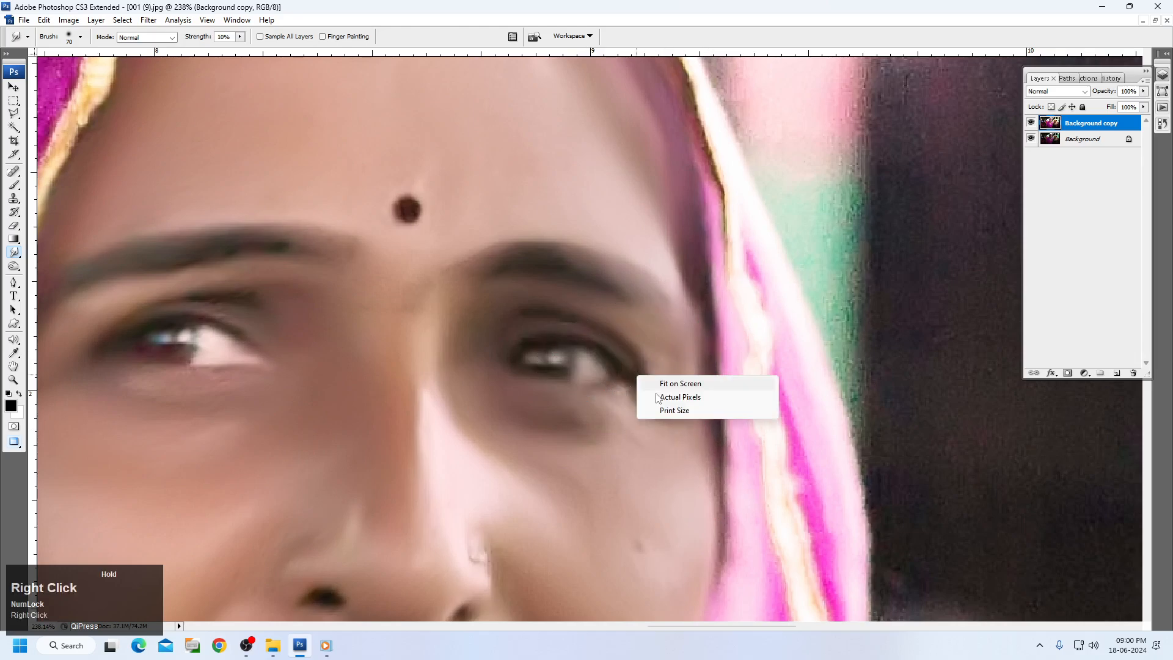
left_click(696, 398)
mouse_move(610, 450)
left_mouse_down()
mouse_move(581, 346)
mouse_move(624, 335)
left_mouse_up()
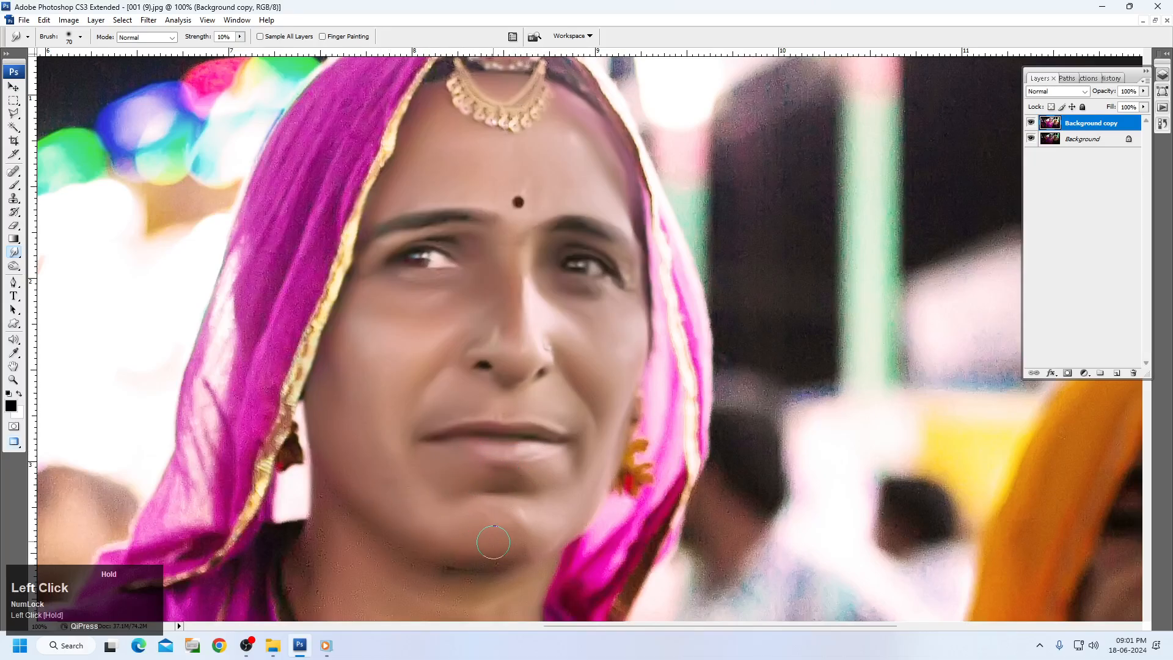
scroll(318, 529, "down", 5)
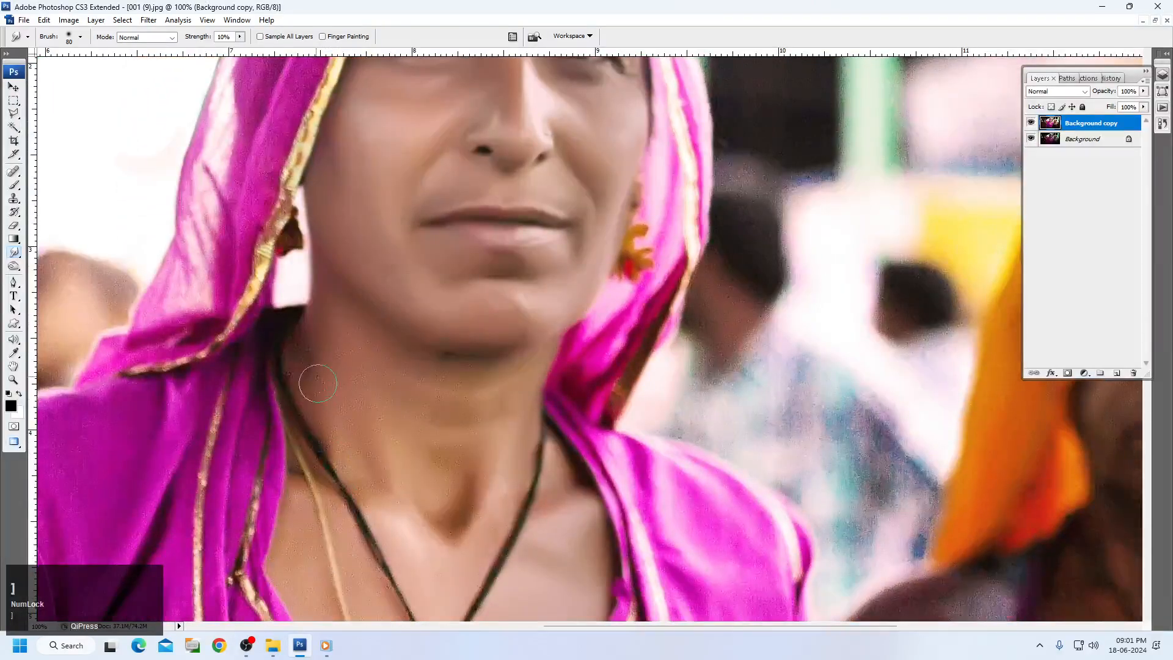
key("bracketright")
key("bracketright")
left_click_drag(291, 351, 309, 345)
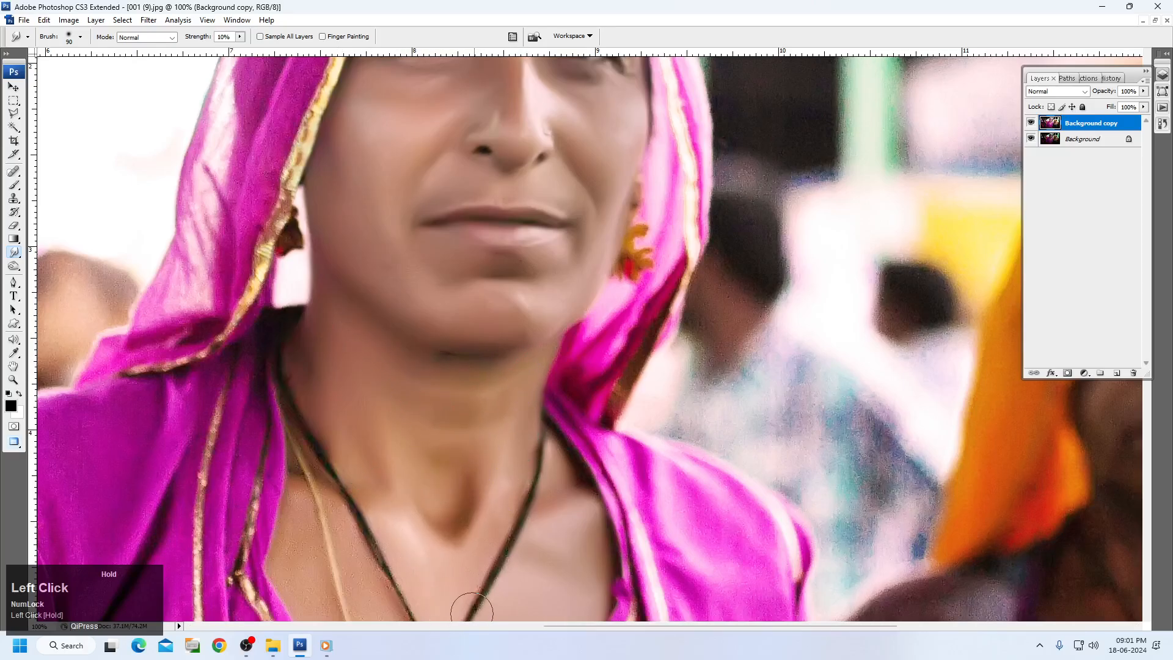
Step: Smooth the chest skin around the necklace and pendant down to the neckline with a 150 px Smudge brush
scroll(457, 597, "down", 5)
key("bracketright")
key("bracketright")
key("bracketright")
left_click(413, 328)
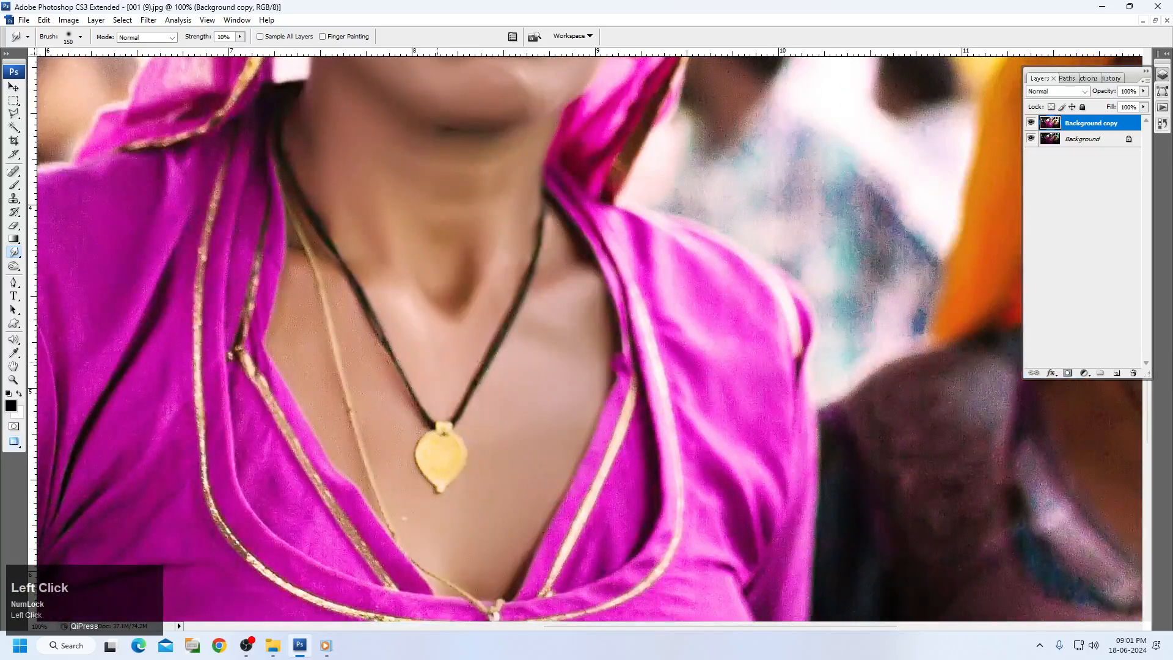
mouse_move(495, 445)
left_mouse_down()
mouse_move(417, 433)
mouse_move(382, 393)
mouse_move(368, 426)
mouse_move(361, 312)
mouse_move(285, 211)
mouse_move(302, 255)
left_mouse_up()
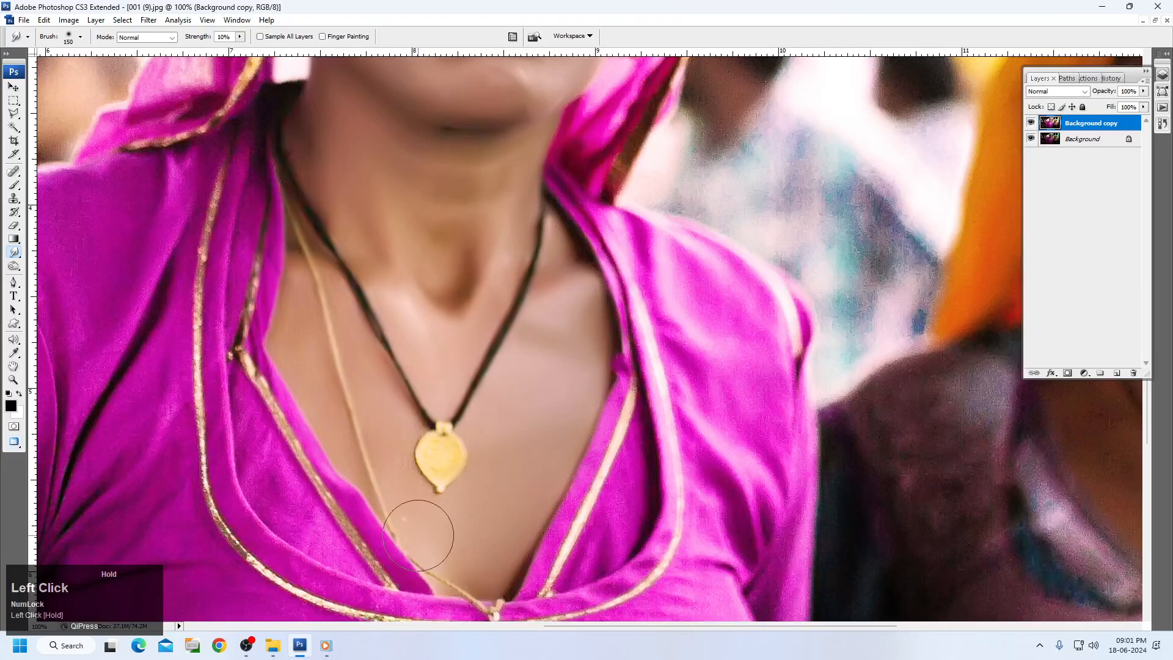
left_click_drag(418, 535, 481, 520)
scroll(500, 566, "down", 3)
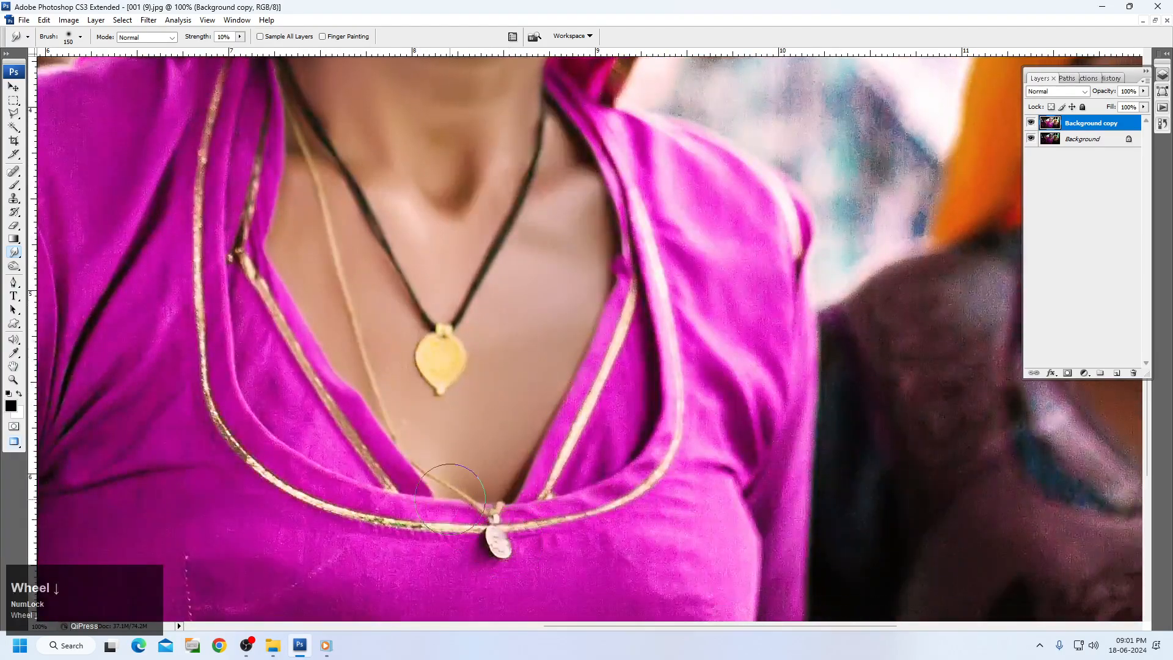
left_click_drag(454, 483, 440, 496)
Step: Increase the contrast of the Background copy layer to +20 with Brightness/Contrast
key("ctrl+0")
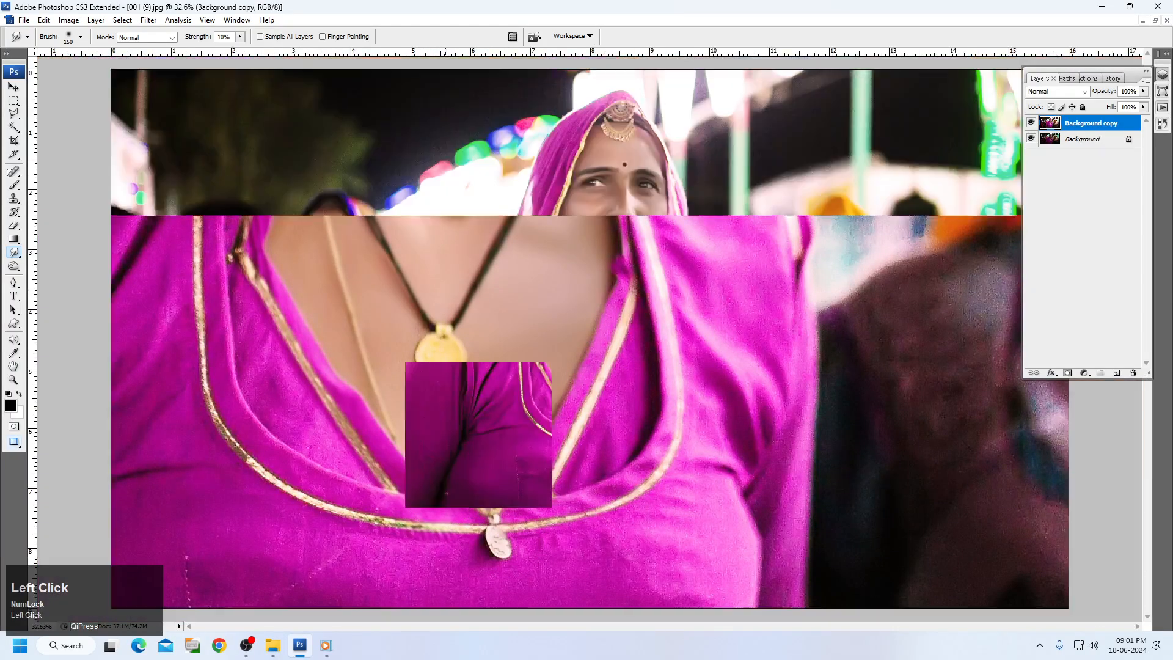
left_click(750, 363, "ctrl")
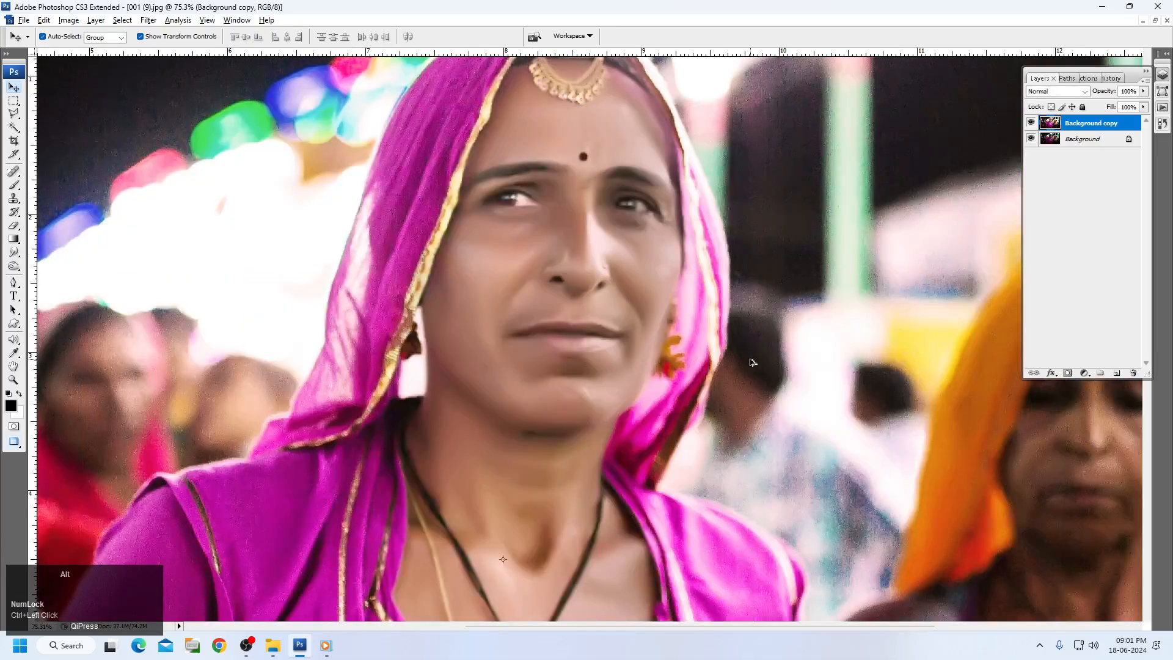
key("alt+i")
key("a")
key("c")
left_click_drag(801, 218, 813, 218)
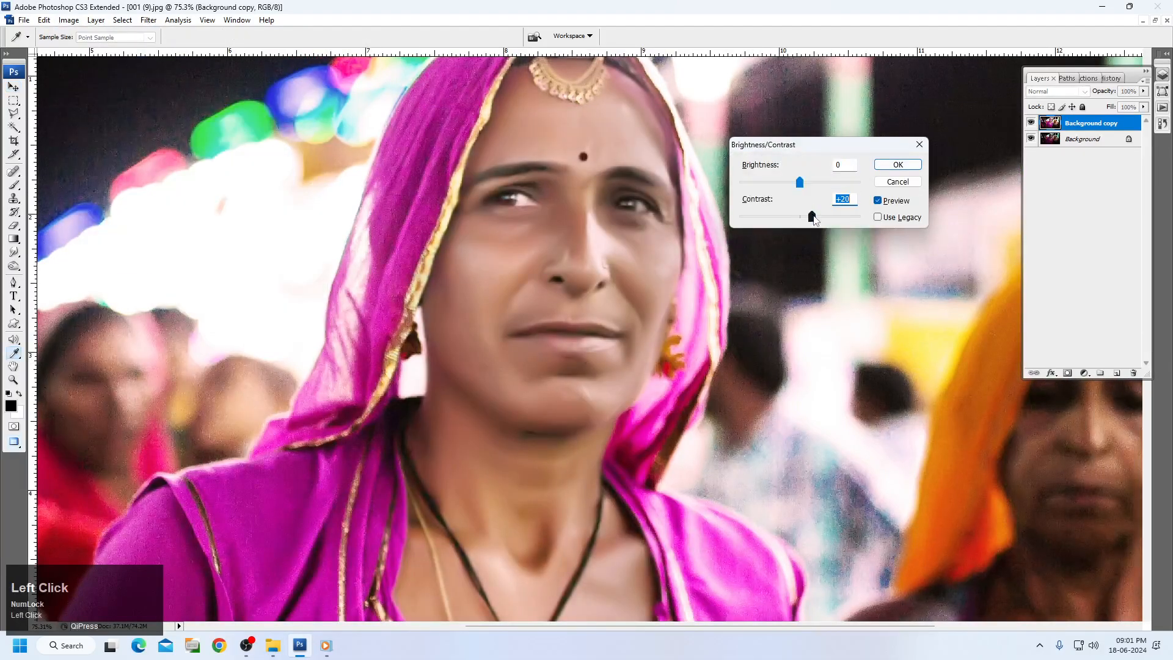
key("Return")
Step: Brighten the midtones of the Background copy layer slightly with a Curves point at input 138, output 144
key("ctrl+m")
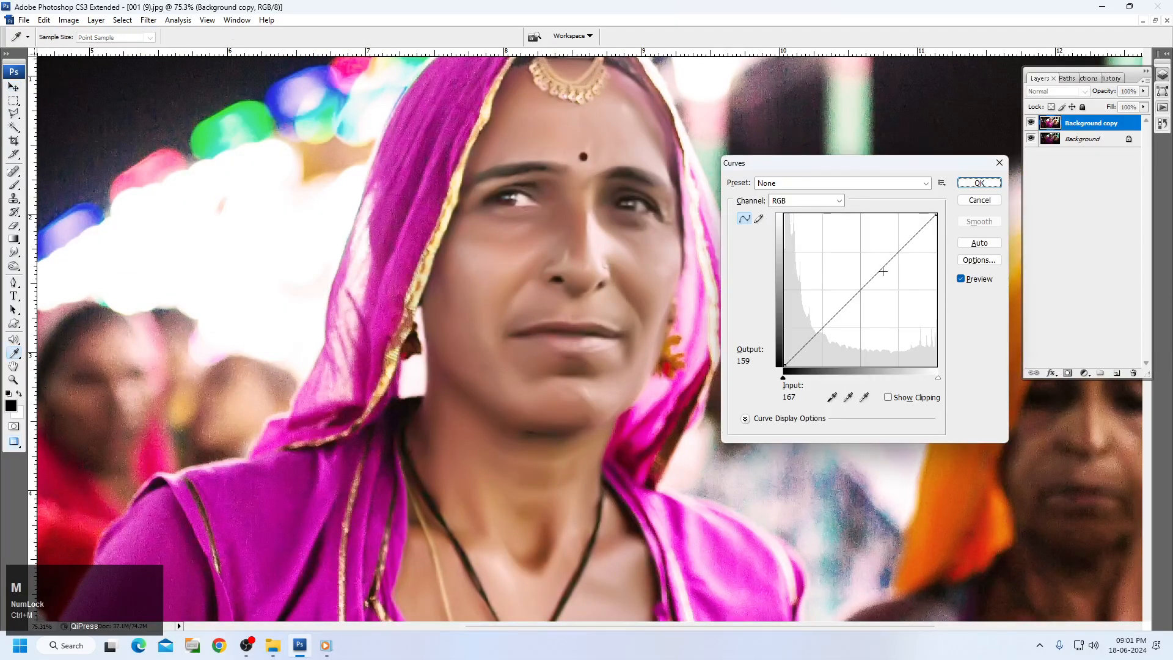
left_click_drag(872, 271, 866, 280)
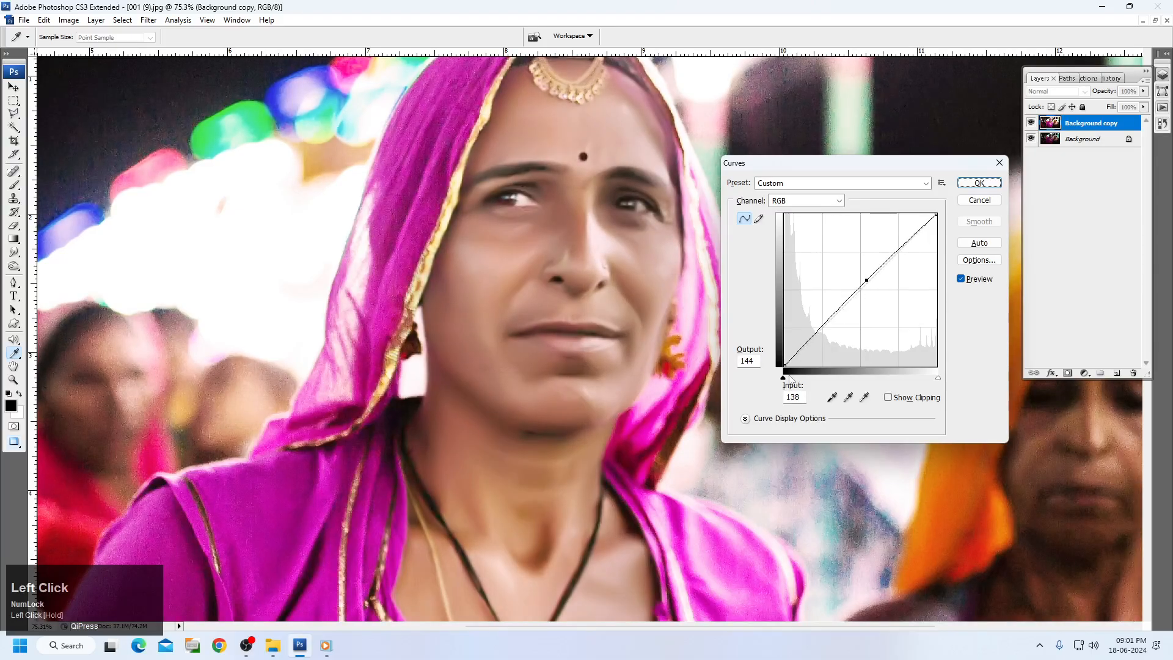
key("Return")
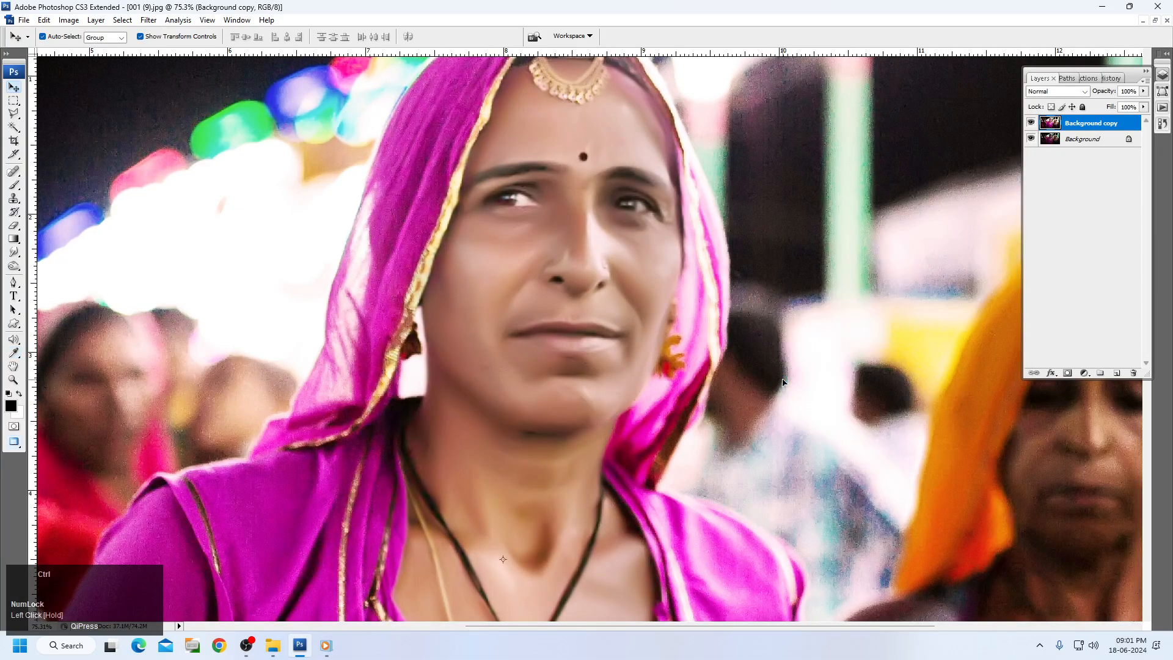
Step: Compare the whole photo before and after retouching by toggling the visibility of the Background copy layer
key("ctrl+0")
key("v")
left_click(1031, 125)
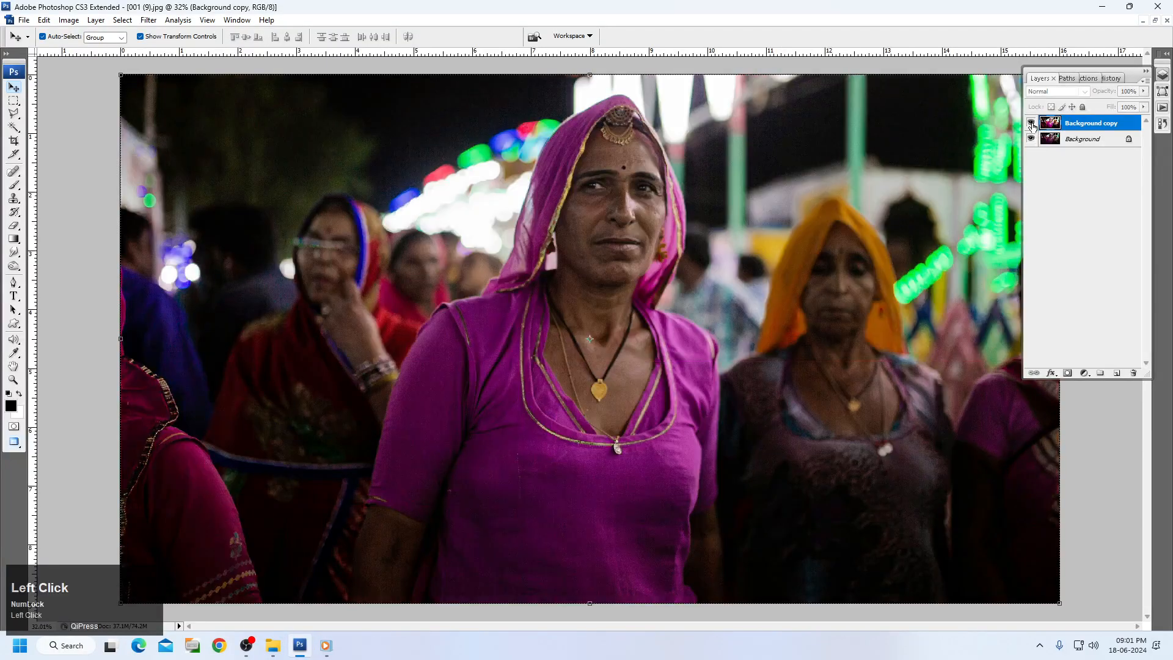
left_click(1031, 125)
left_click(1032, 124)
left_click(1031, 125)
left_click(1031, 124)
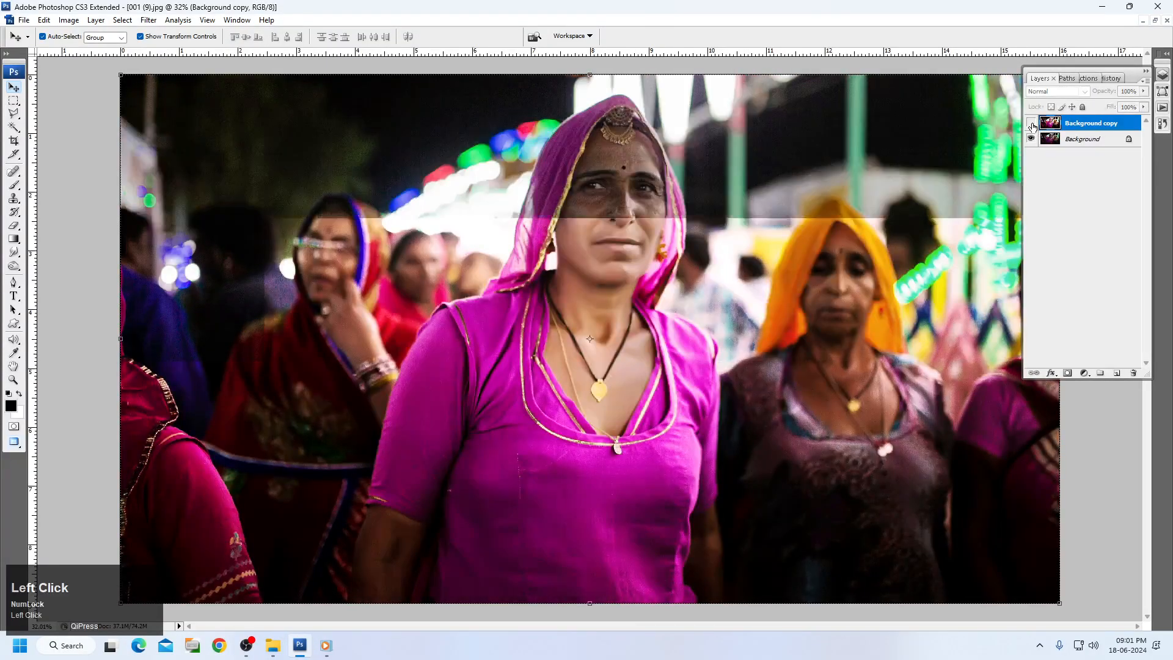
left_click(1032, 125)
Step: Examine the main woman's face close up with the Background copy layer hidden and shown
left_click(752, 315, "ctrl+space")
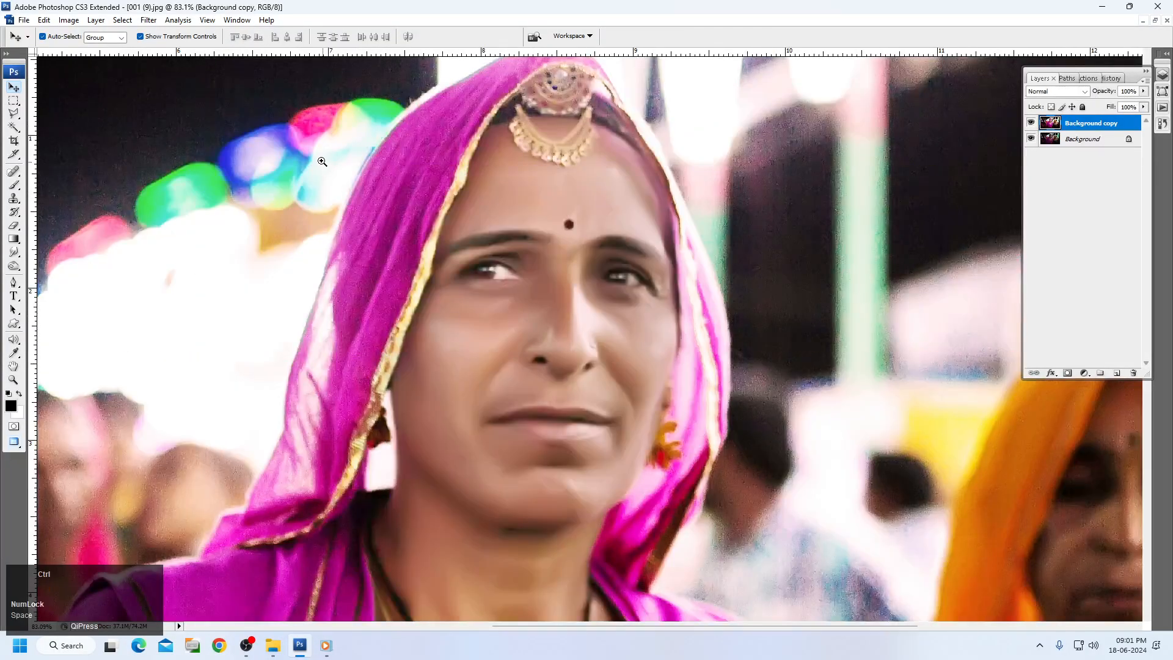
left_click(574, 331, "ctrl")
left_click(1031, 122)
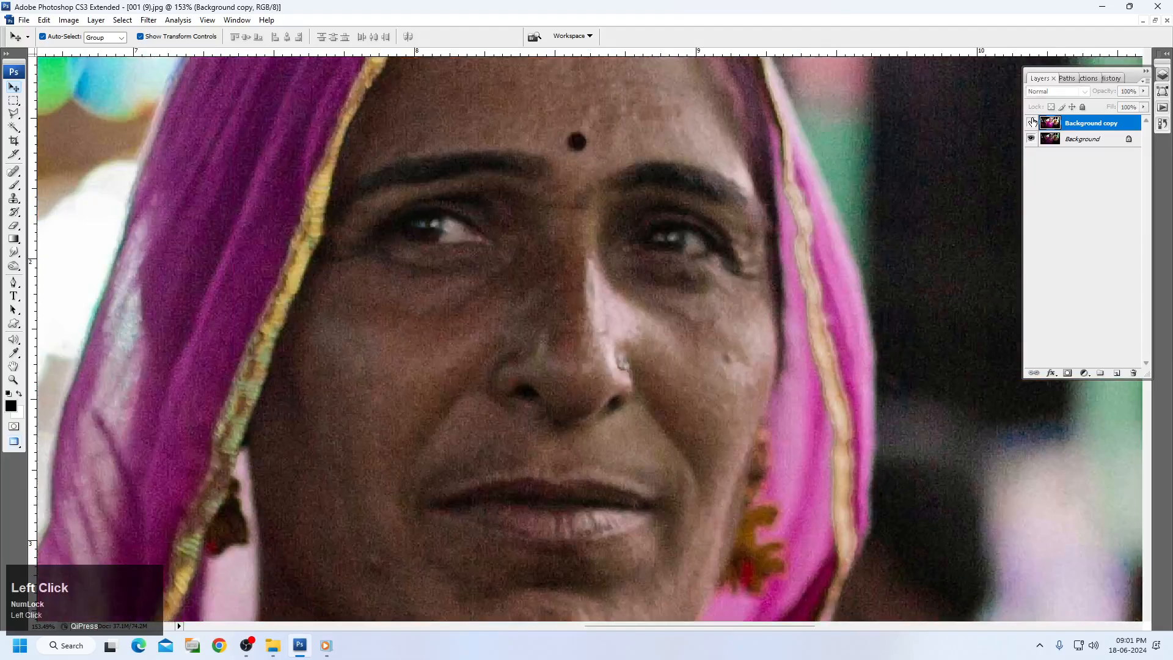
left_click(1032, 123)
left_click(1031, 123)
left_click(1031, 122)
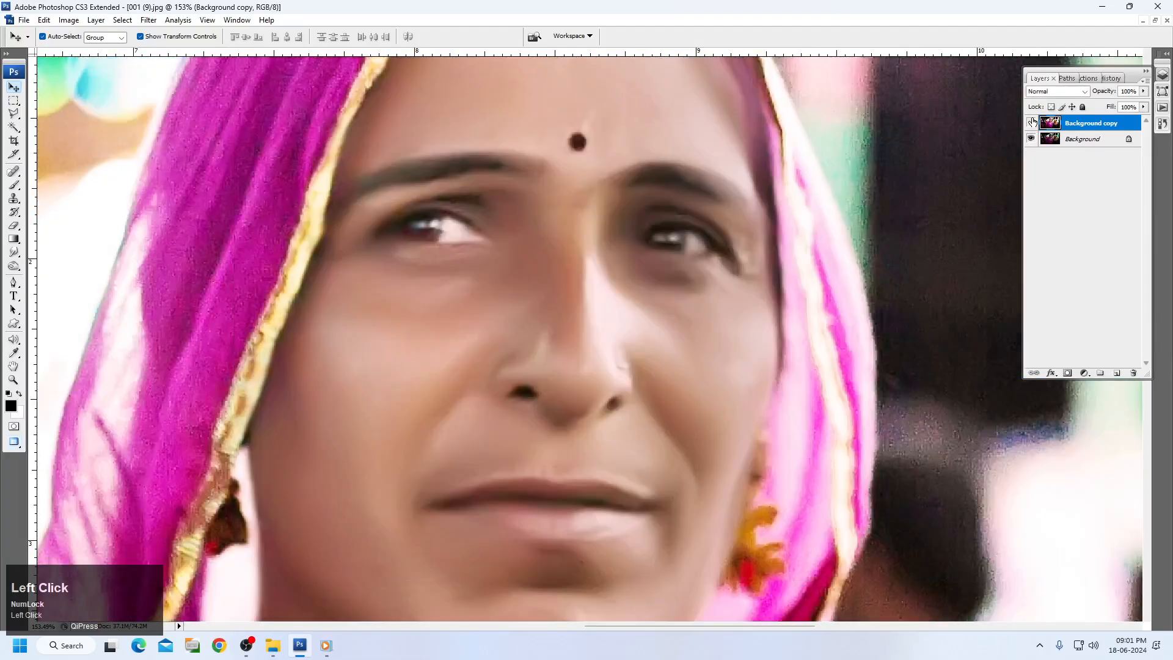
left_click(1031, 122)
Step: Fit the photo on screen and repeatedly compare the original with the retouched Background copy layer
right_click(641, 204)
left_click(672, 218)
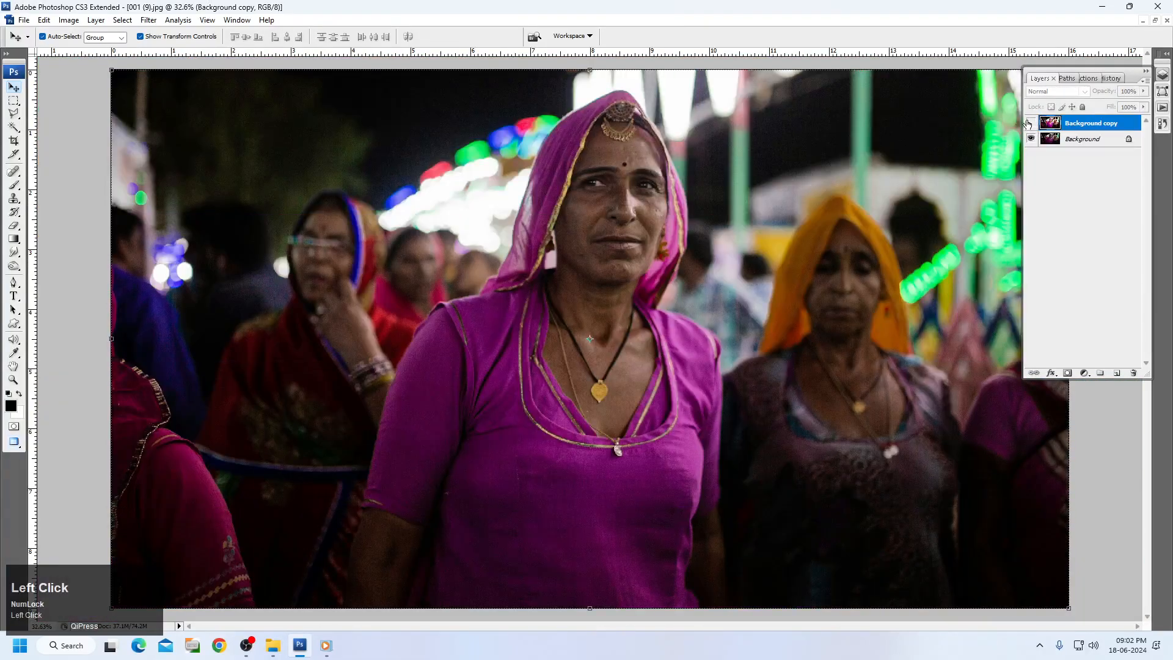
left_click(1031, 123)
left_click(1030, 123)
left_click(1030, 123)
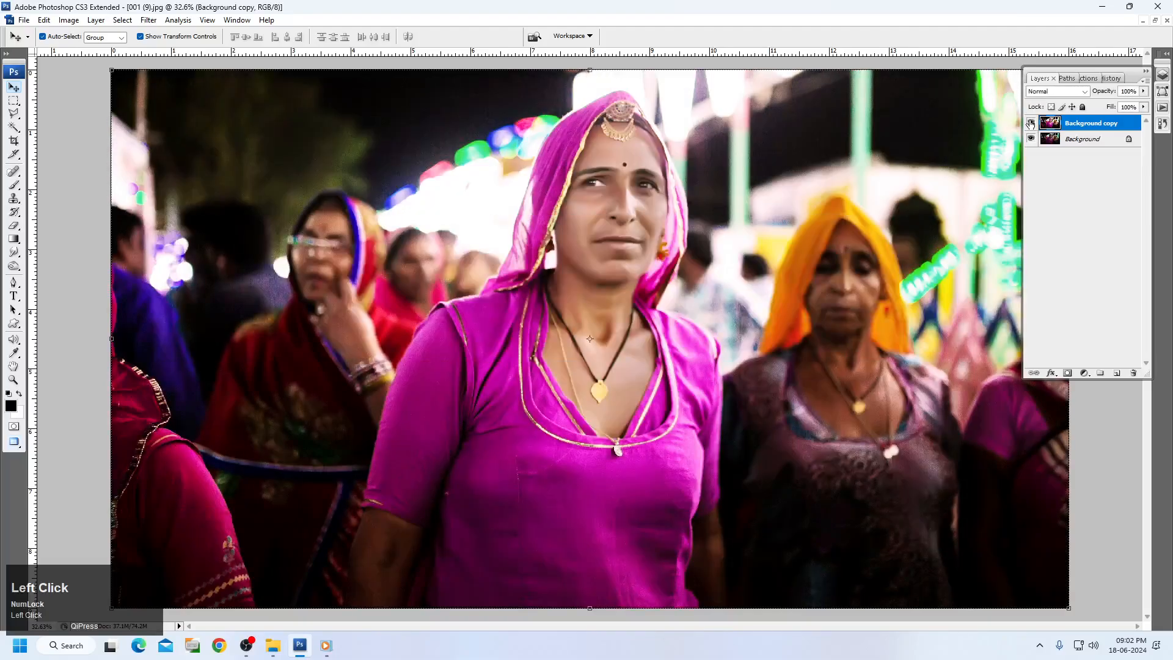
left_click(1030, 123)
left_click(1031, 123)
left_click(1030, 122)
left_click(1030, 122)
left_click(1030, 123)
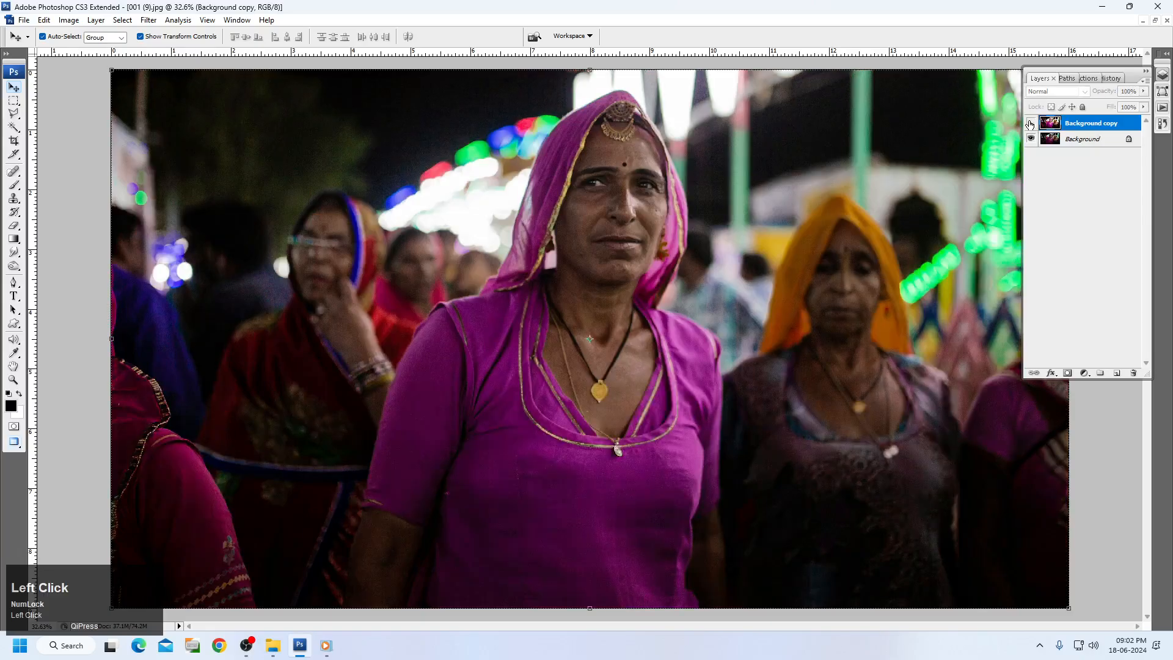
left_click(1031, 123)
left_click(1030, 123)
left_click(1030, 123)
left_click(1030, 123)
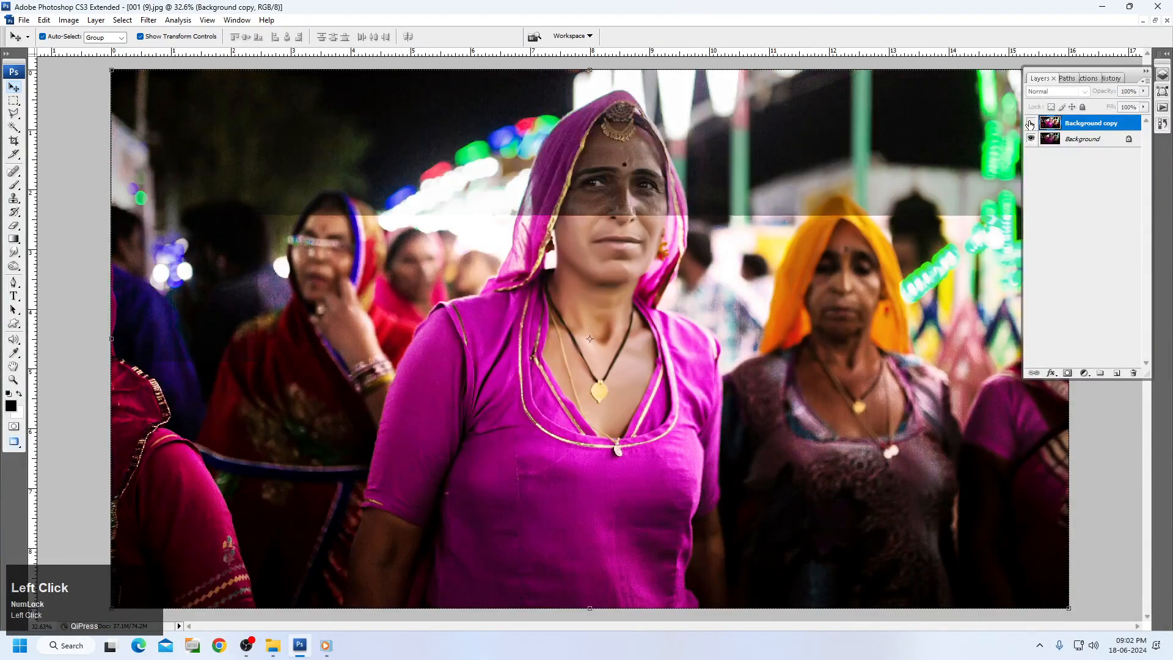
left_click(1030, 122)
left_click(1031, 123)
left_click(1030, 123)
right_click(795, 233)
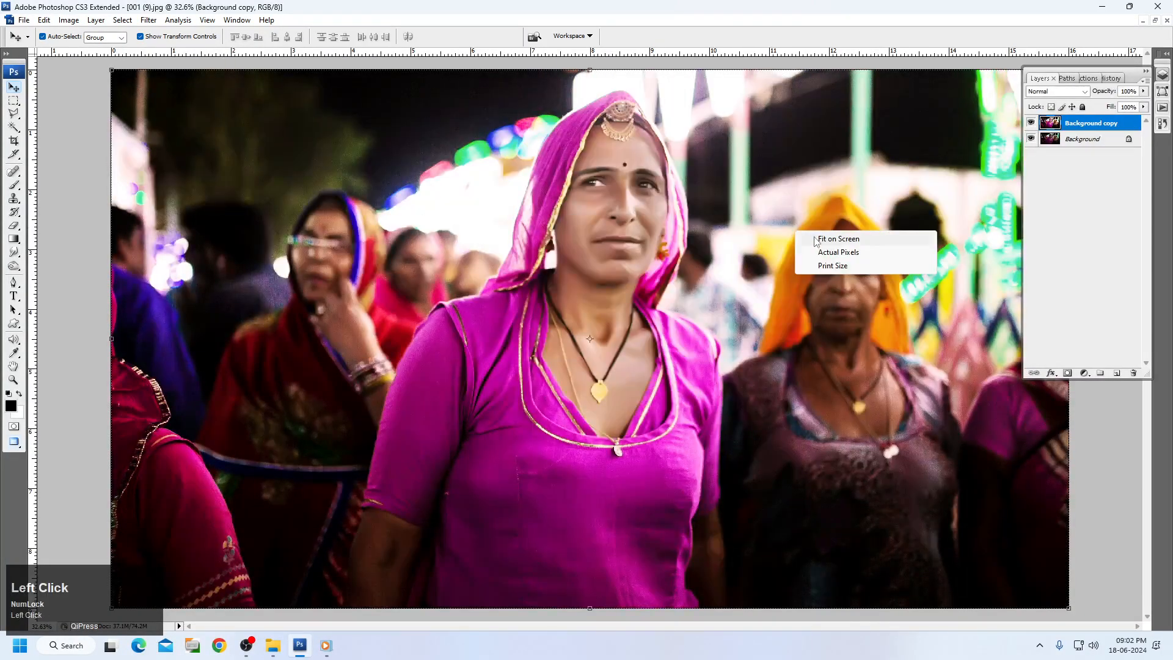
left_click(816, 239)
key("v")
left_click(244, 652)
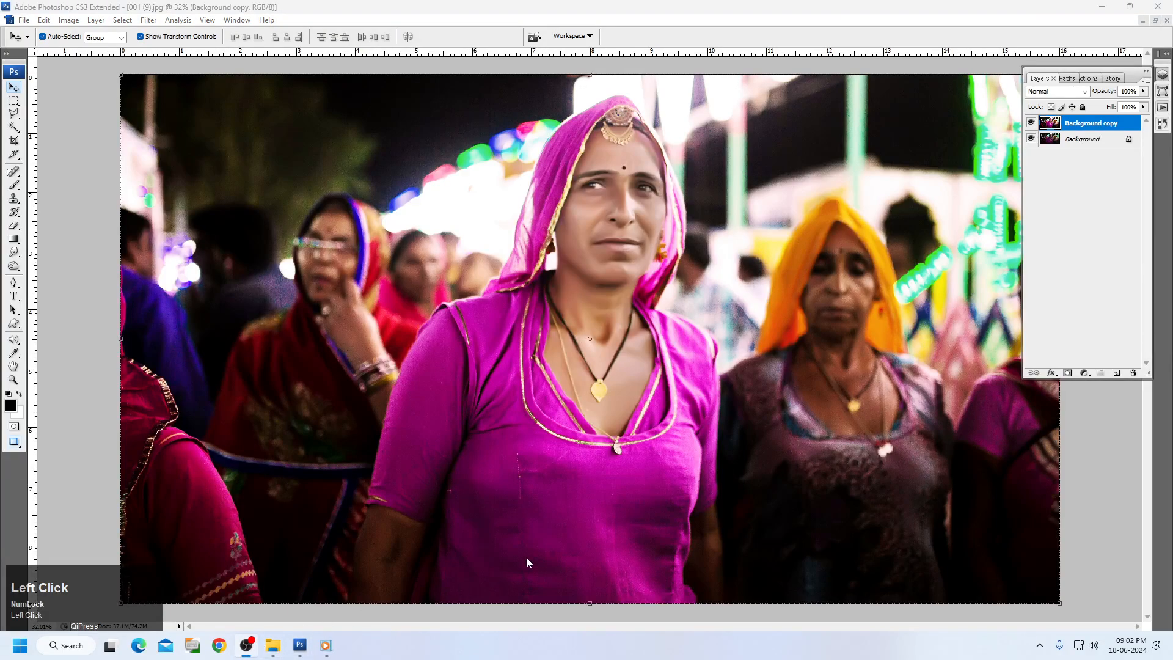
right_click(689, 330)
left_click(710, 345)
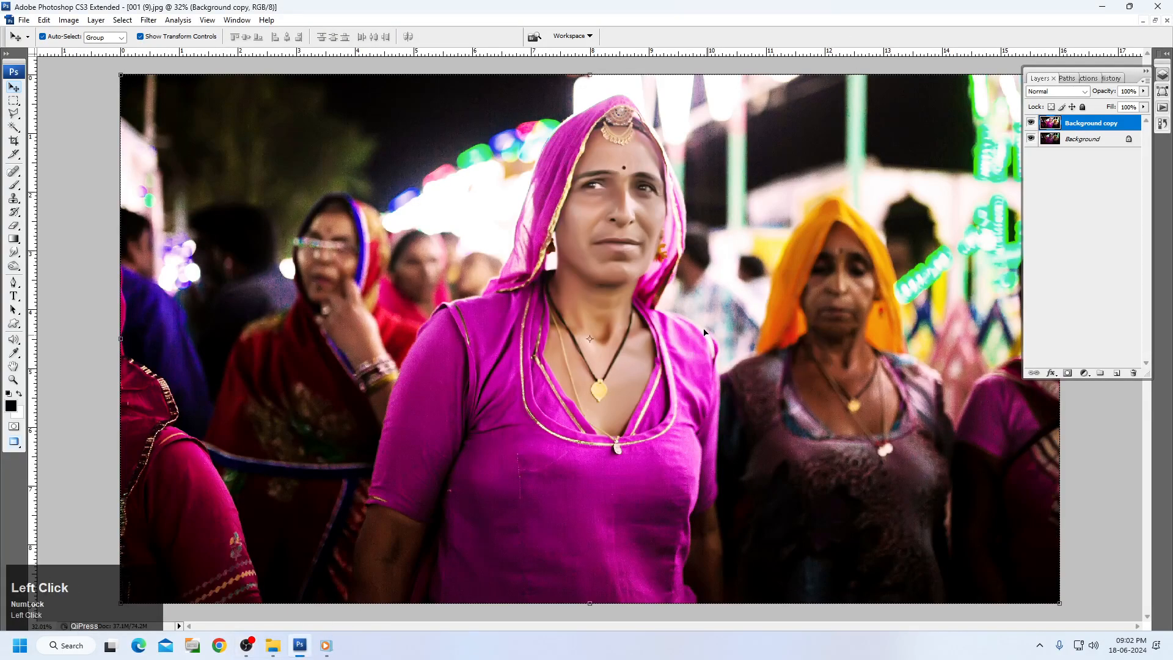
Step: Select the shadowed skin beside the nose and across the cheek with the Magic Wand at tolerance 32
left_click(539, 123, "ctrl")
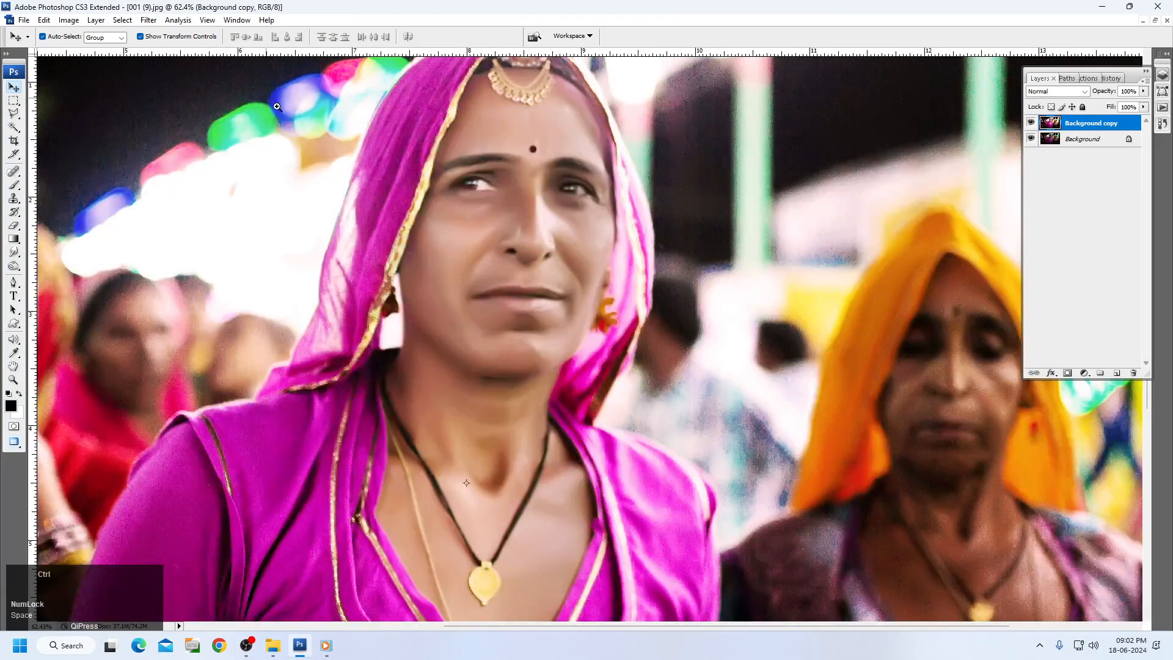
left_click(554, 308, "ctrl")
key("w")
left_click(672, 383)
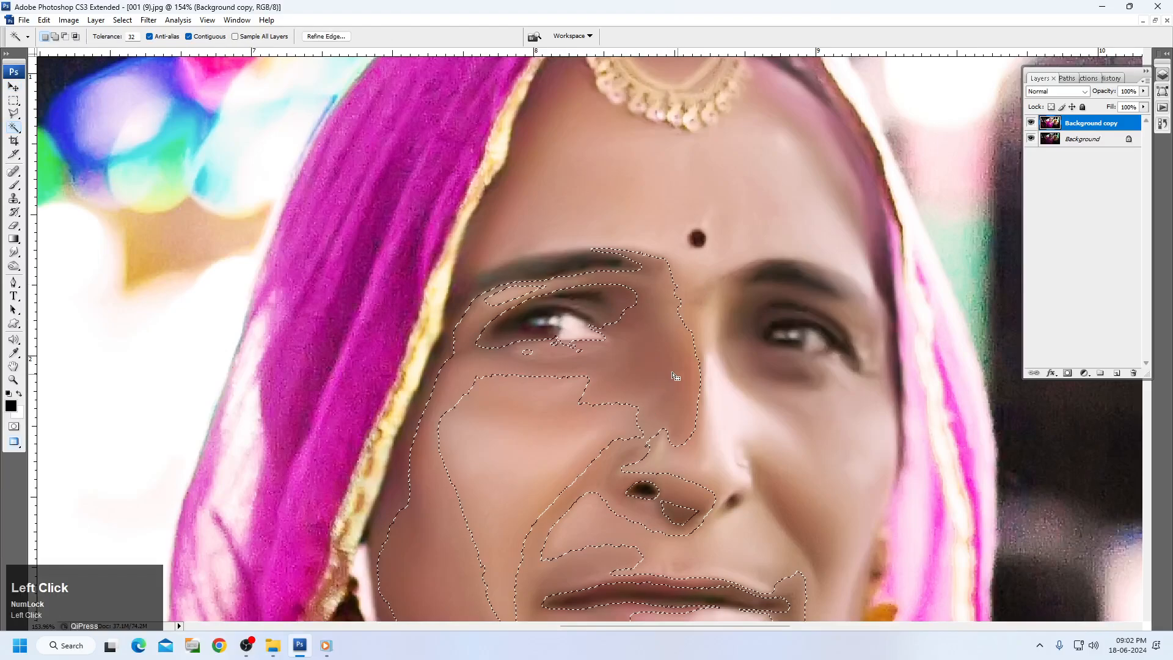
key("space")
left_click(526, 191)
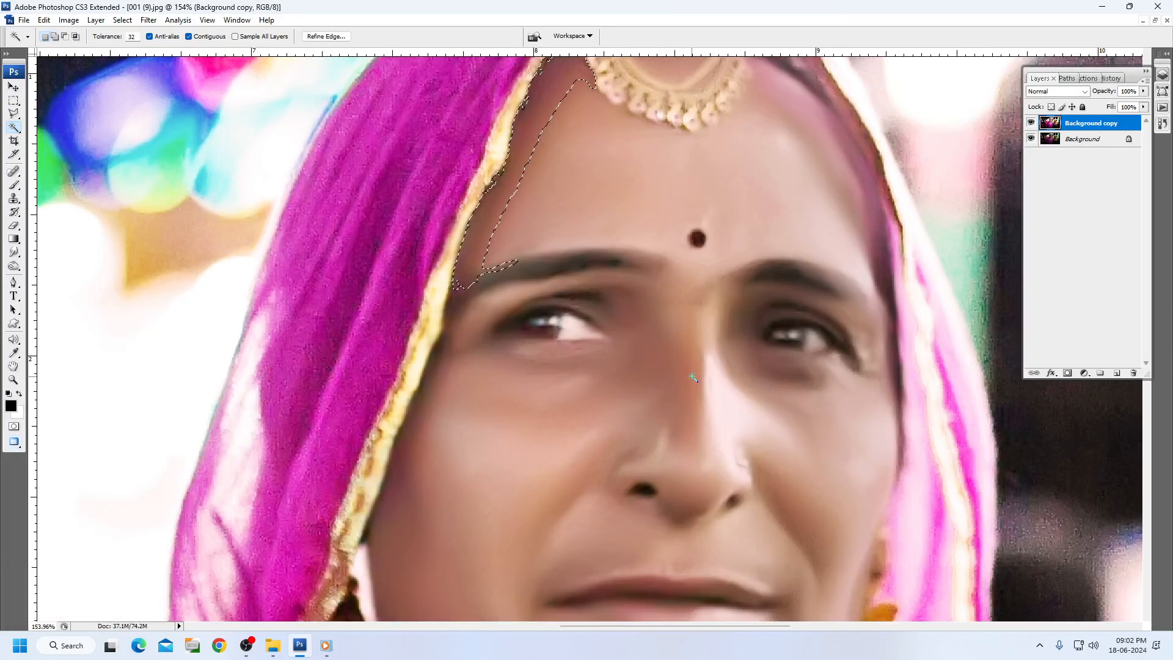
left_click(663, 350)
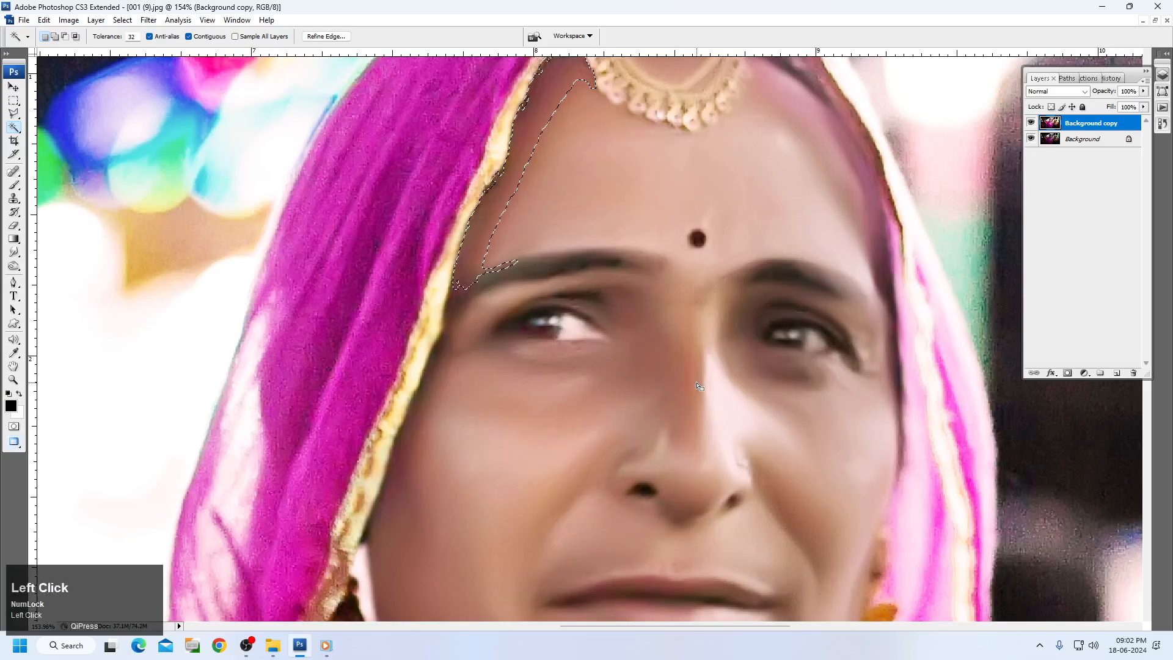
left_click(669, 364)
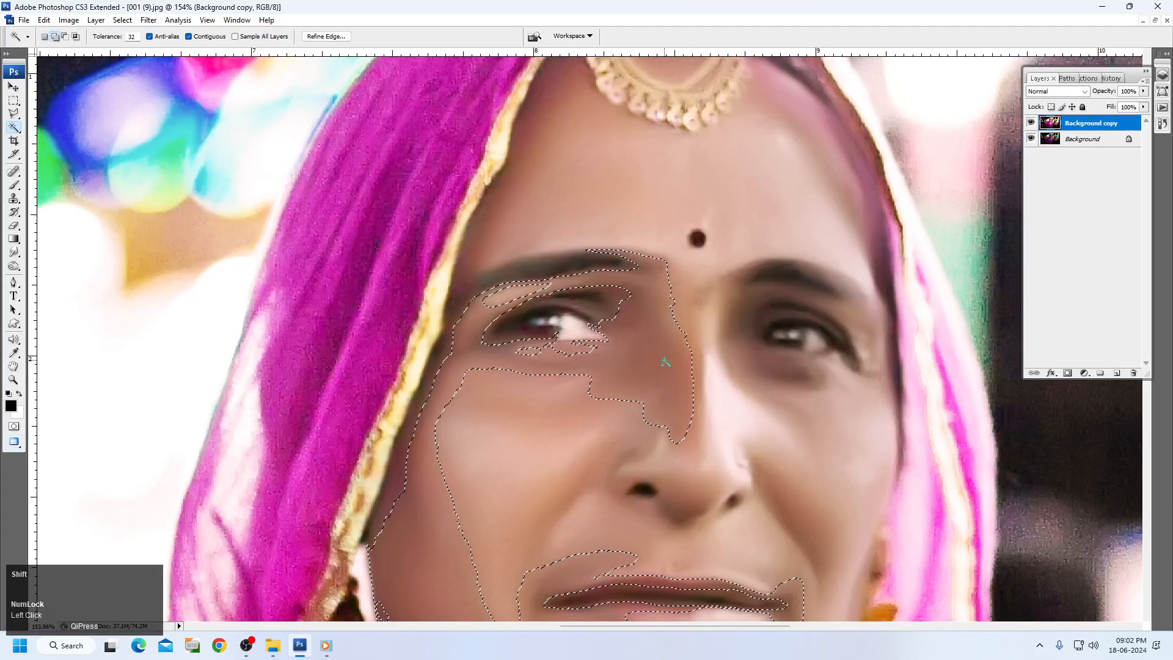
Step: Feather the shadowed skin selection, brighten its midtones to 1.35 with Levels, and deselect it
key("shift+F6")
key("Return")
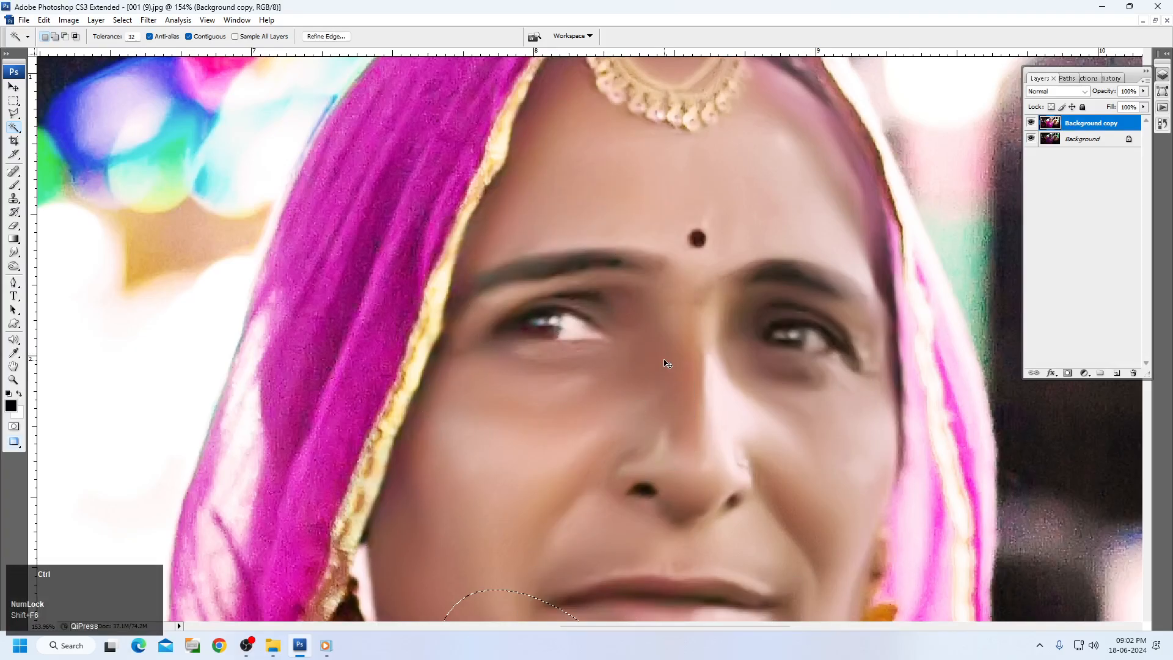
key("ctrl+l")
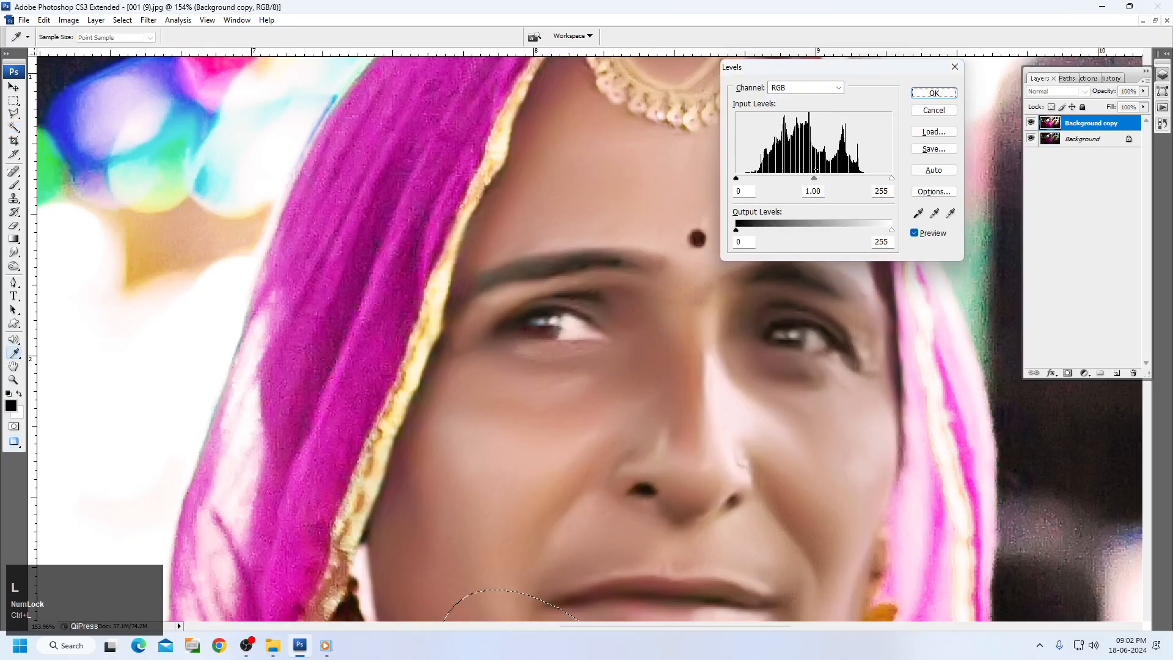
left_click_drag(814, 180, 805, 180)
key("Return")
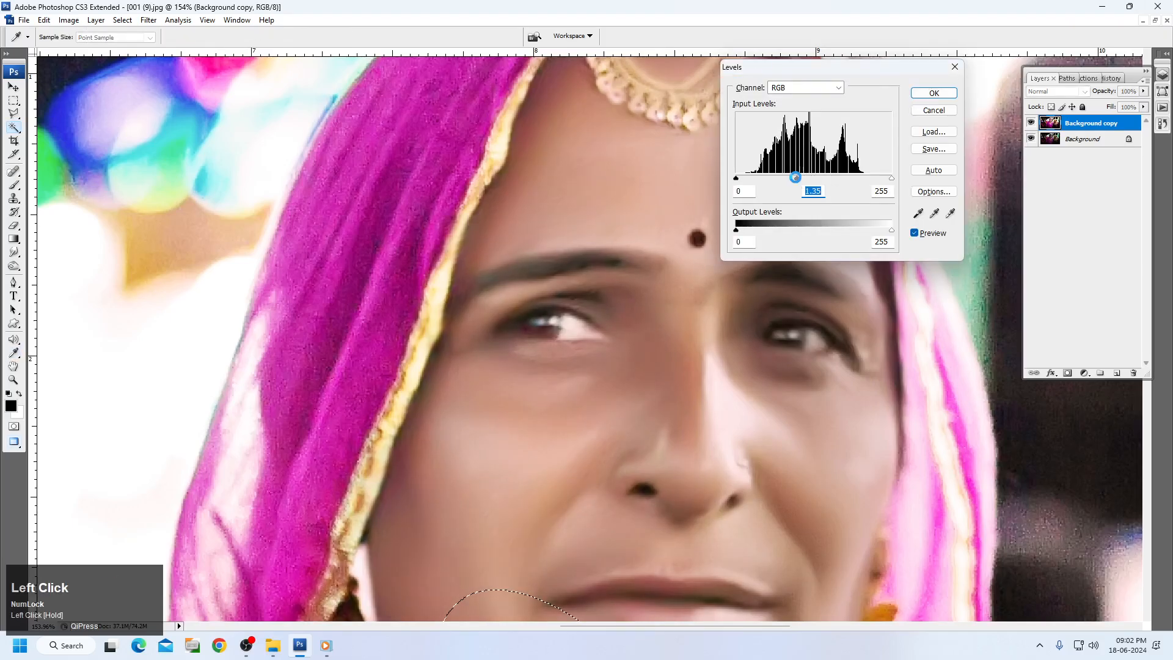
key("ctrl+d")
Step: Outline the dark skin between the inner eye corner and the nose bridge freehand with the Patch tool
left_click(675, 365)
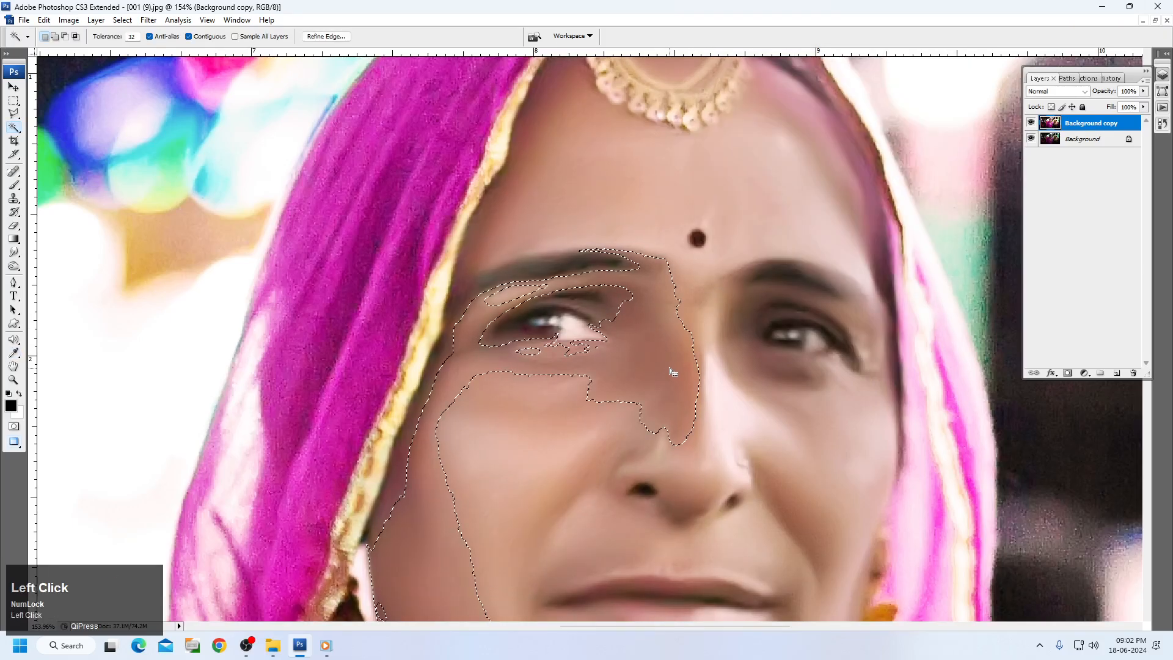
key("j")
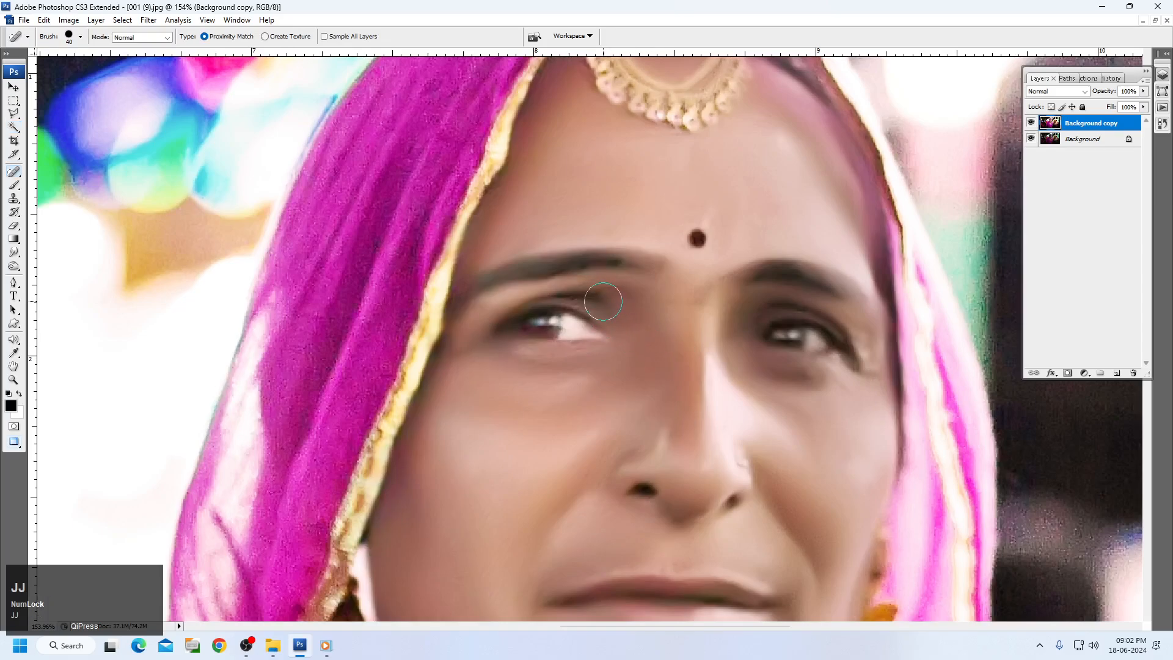
key("shift+j")
key("shift+j")
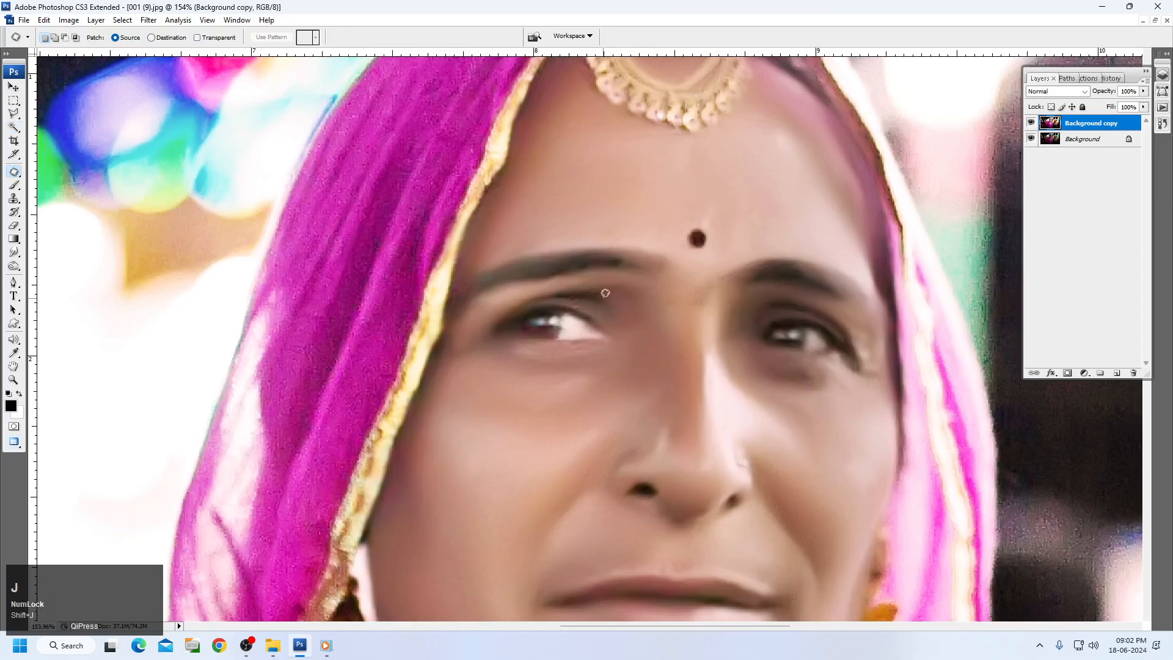
mouse_move(601, 310)
left_mouse_down()
mouse_move(621, 336)
mouse_move(603, 361)
left_mouse_up()
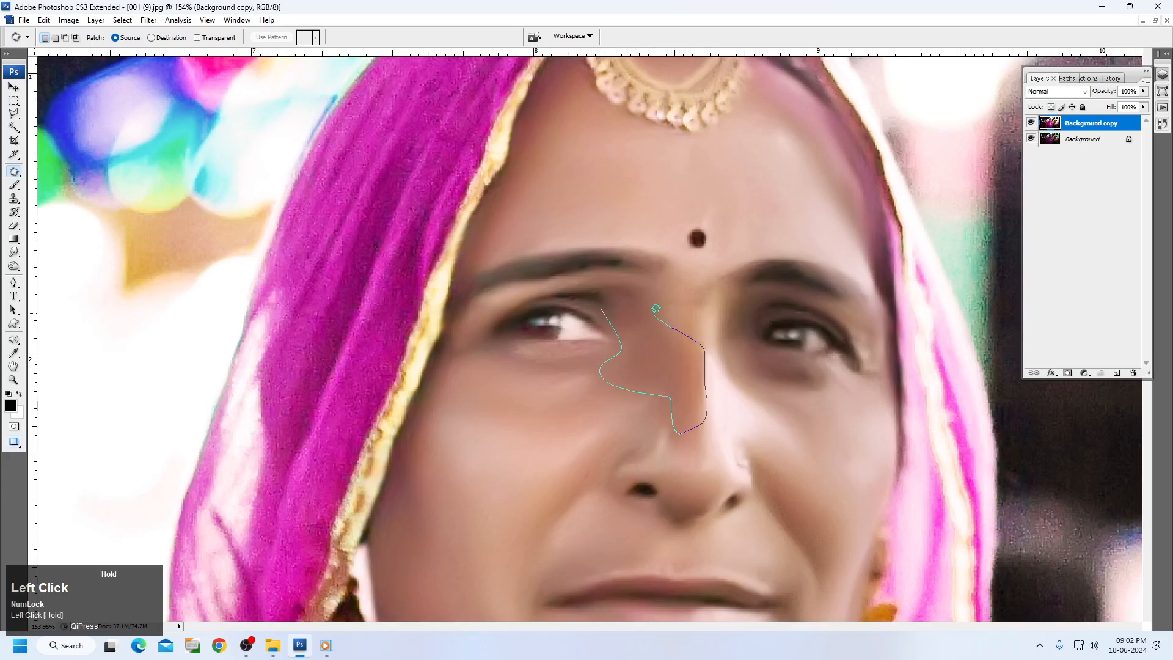
left_click_drag(610, 278, 617, 284)
key("shift+F6")
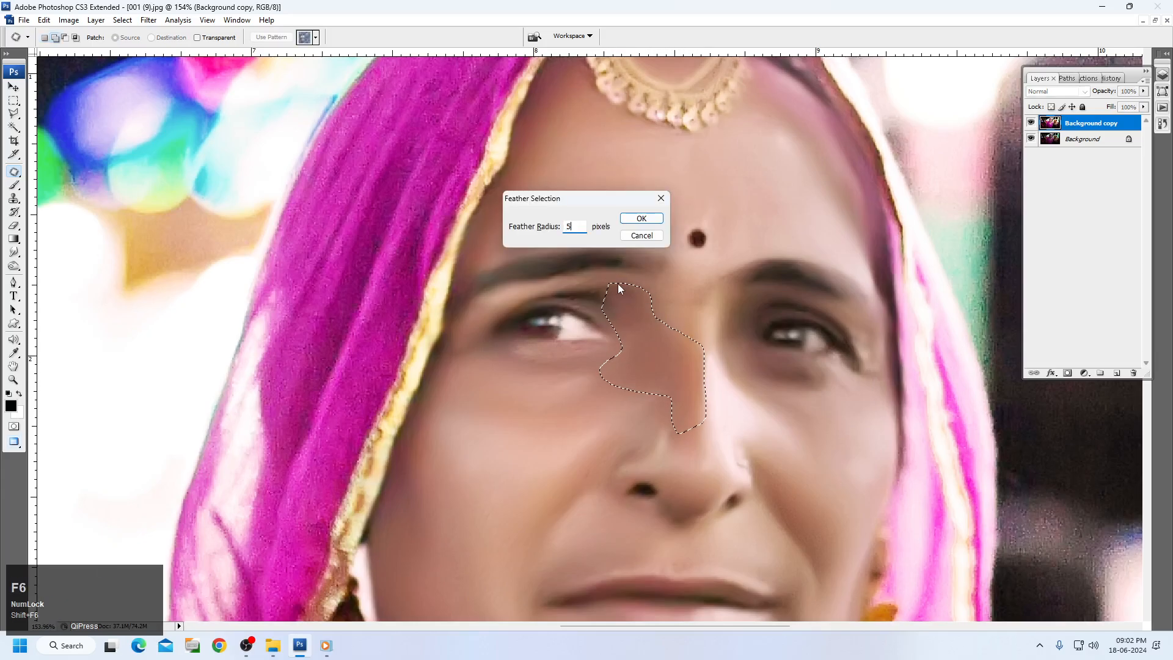
key("Return")
key("Return")
key("ctrl+alt+z")
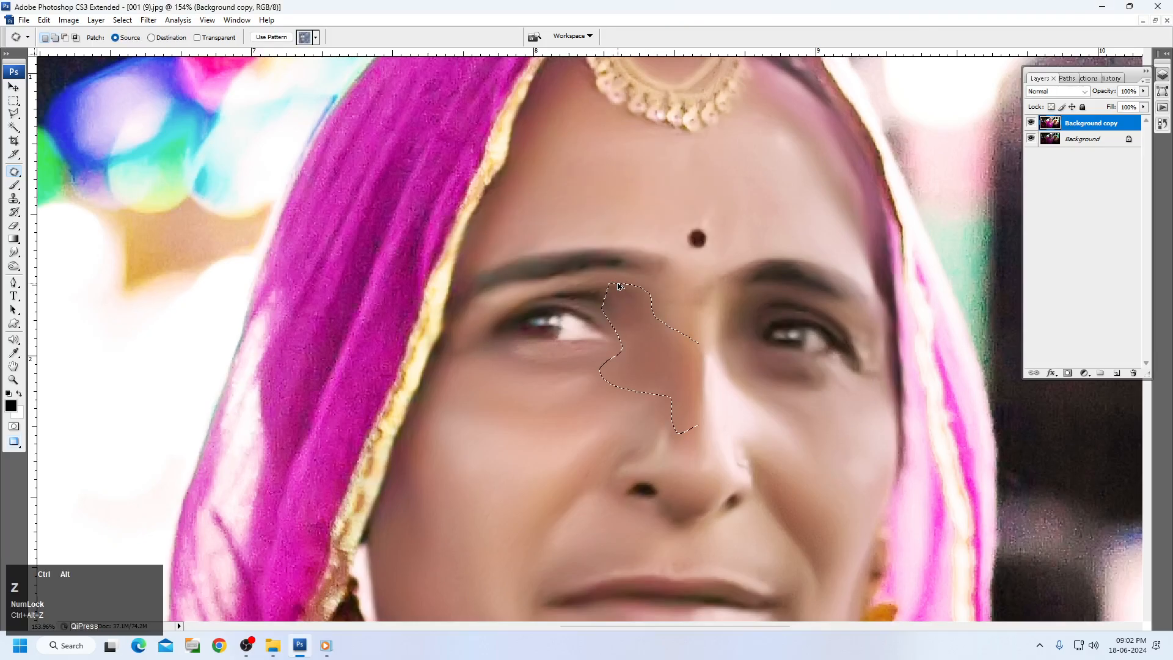
Step: Feather the outlined area beside the nose bridge, brighten it with Levels, and deselect it
key("shift+F6")
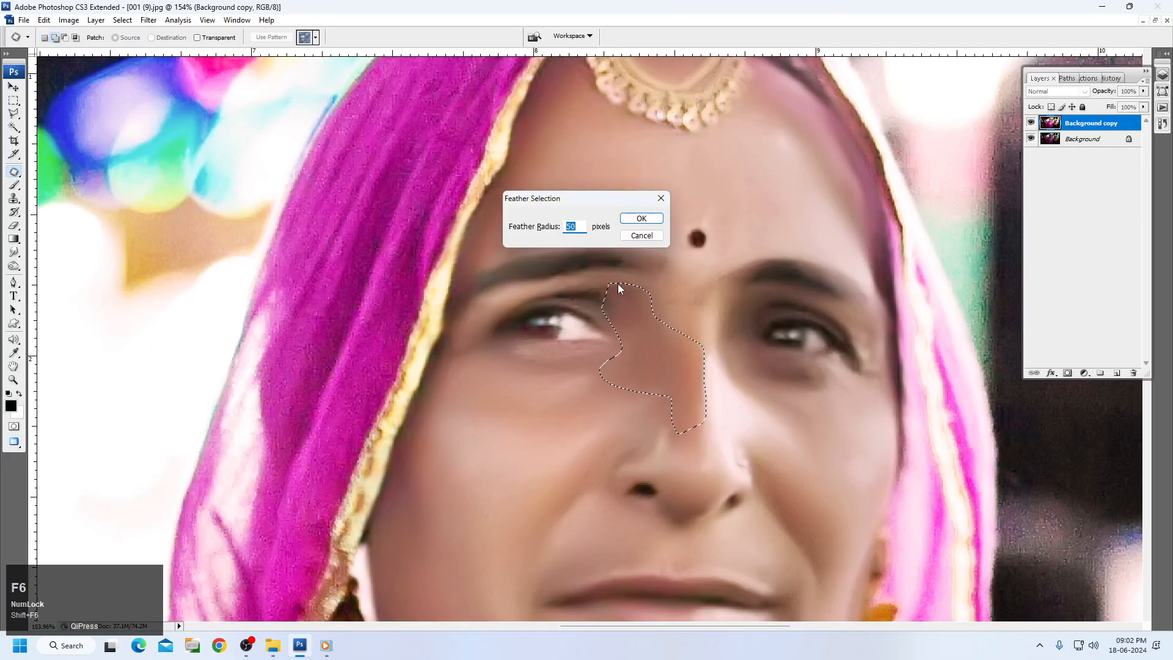
key("Return")
key("ctrl+l")
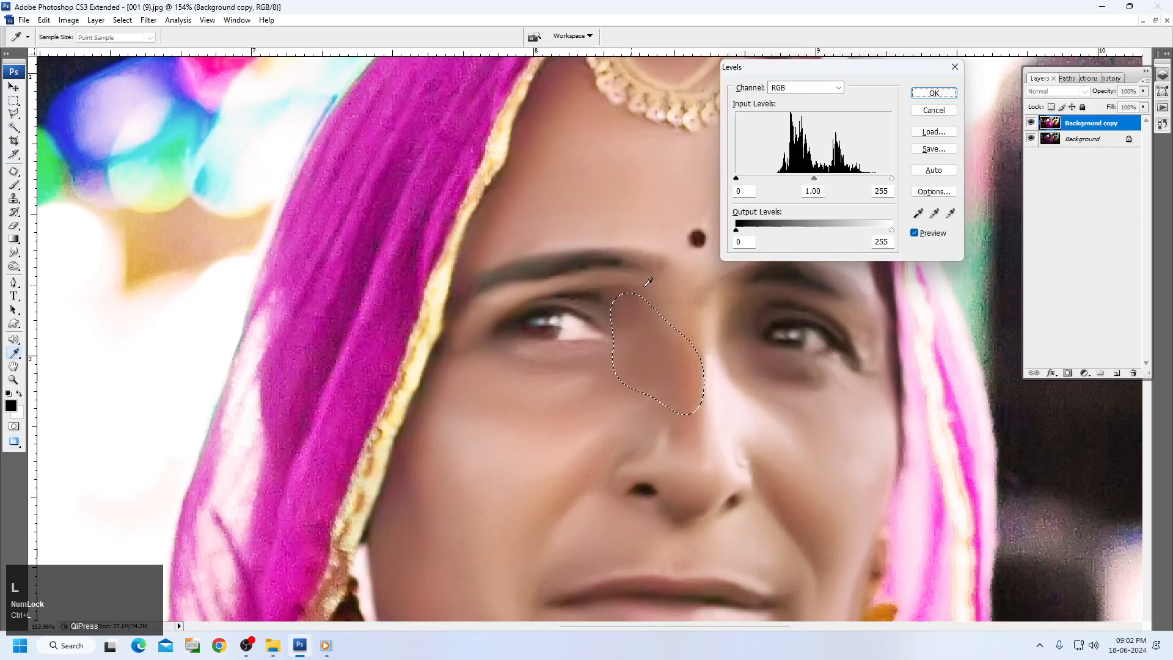
left_click_drag(891, 178, 794, 178)
key("Return")
key("j")
key("ctrl+d")
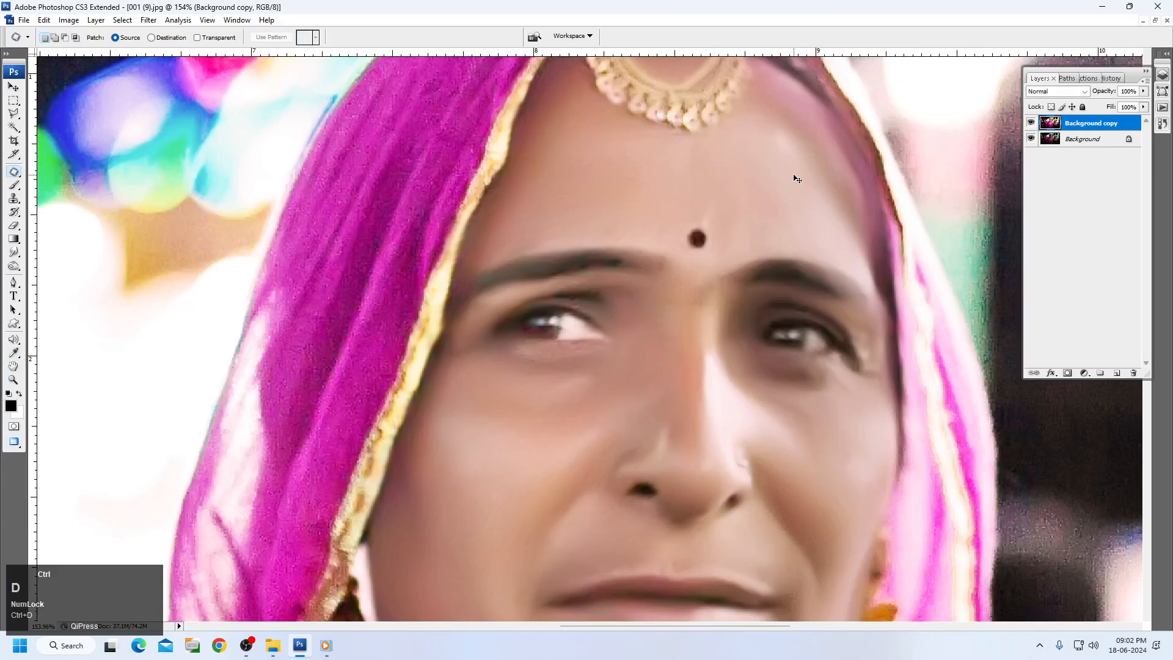
Step: Select the shadowed skin along the side of the face, jaw and neck with the Magic Wand at tolerance 32
left_click(740, 296)
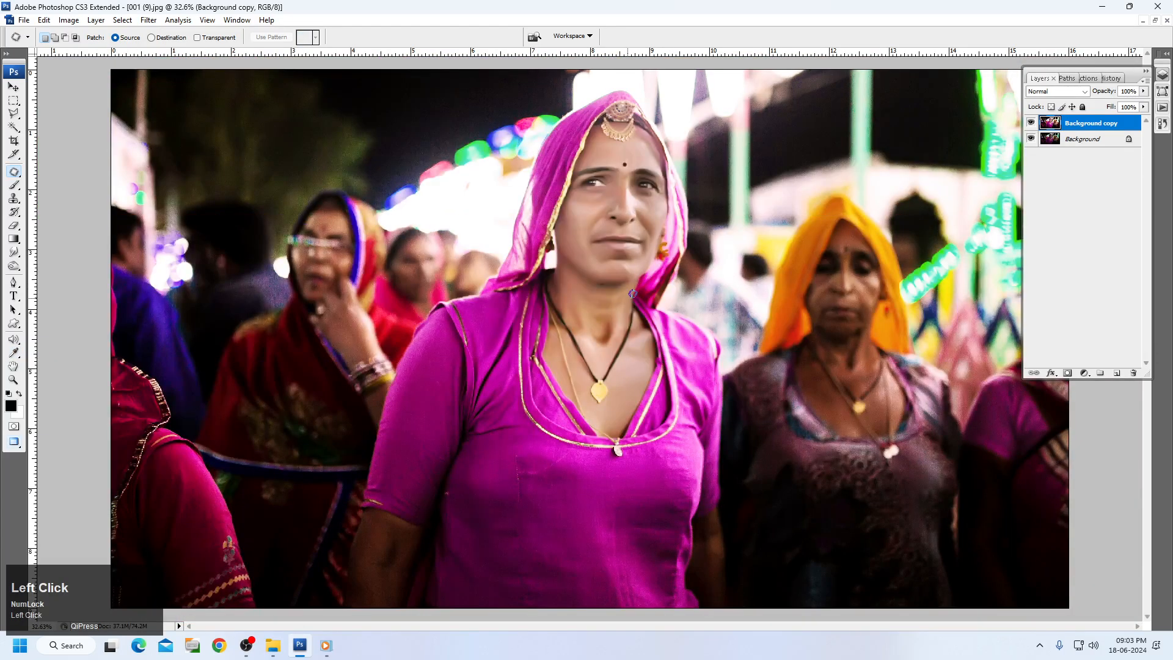
key("w")
left_click(606, 293)
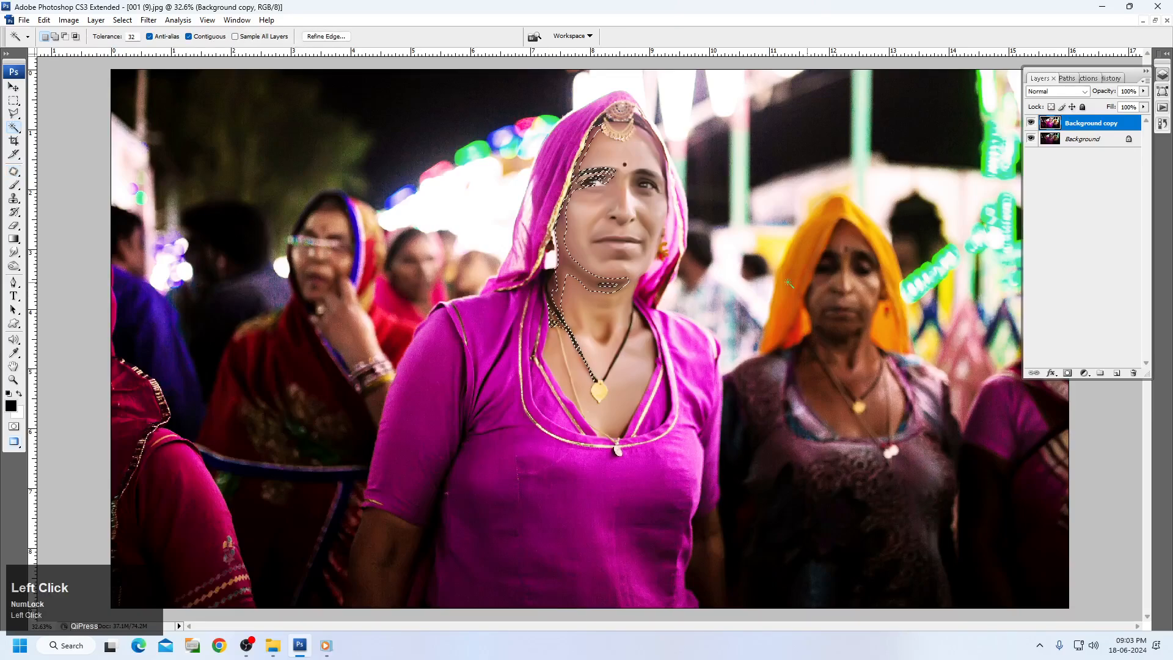
Step: Adjust the selected face and neck skin with Levels, setting midtones 1.16, white input 186 and a slightly raised black input, and deselect it
key("ctrl+l")
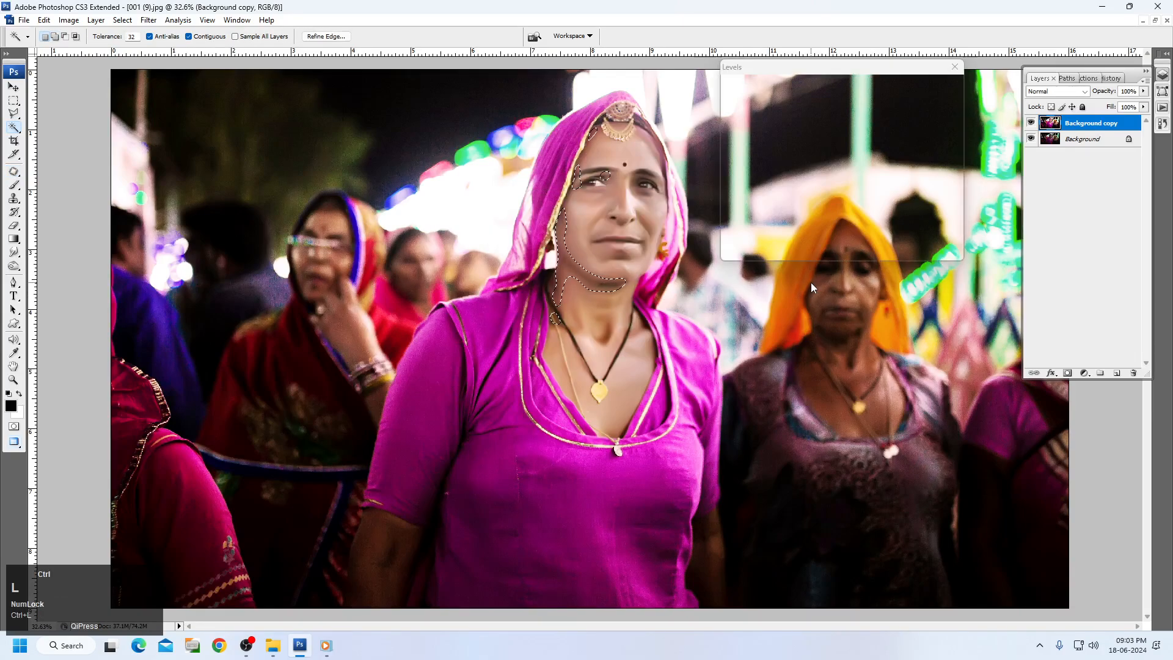
left_click_drag(813, 177, 805, 178)
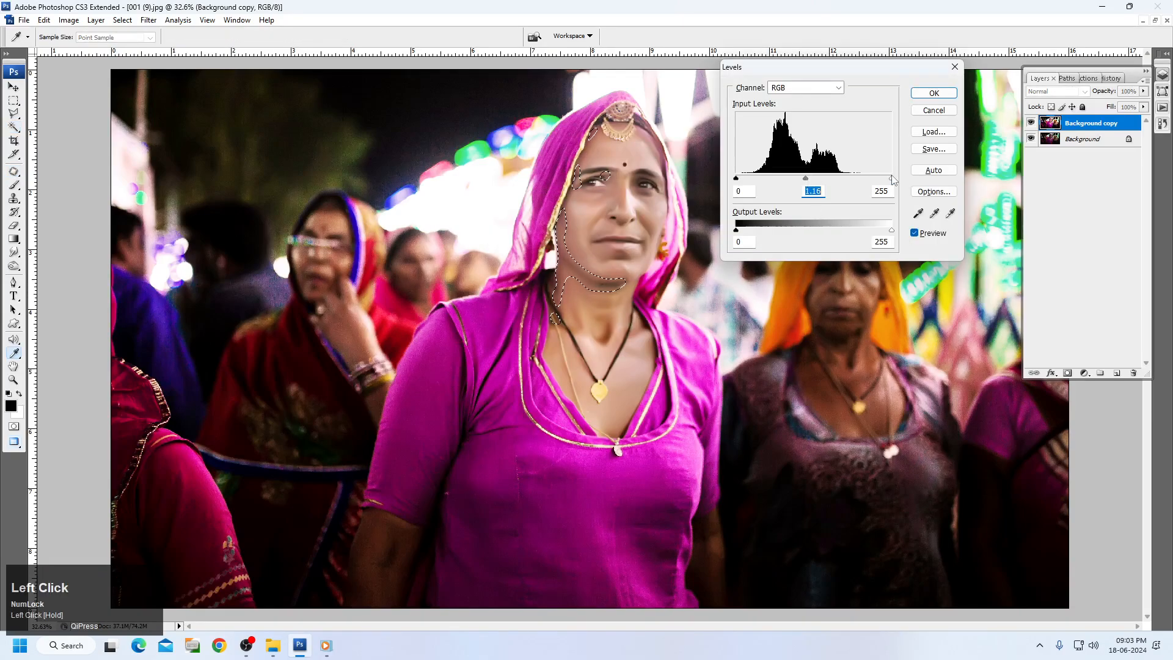
left_click_drag(892, 179, 879, 181)
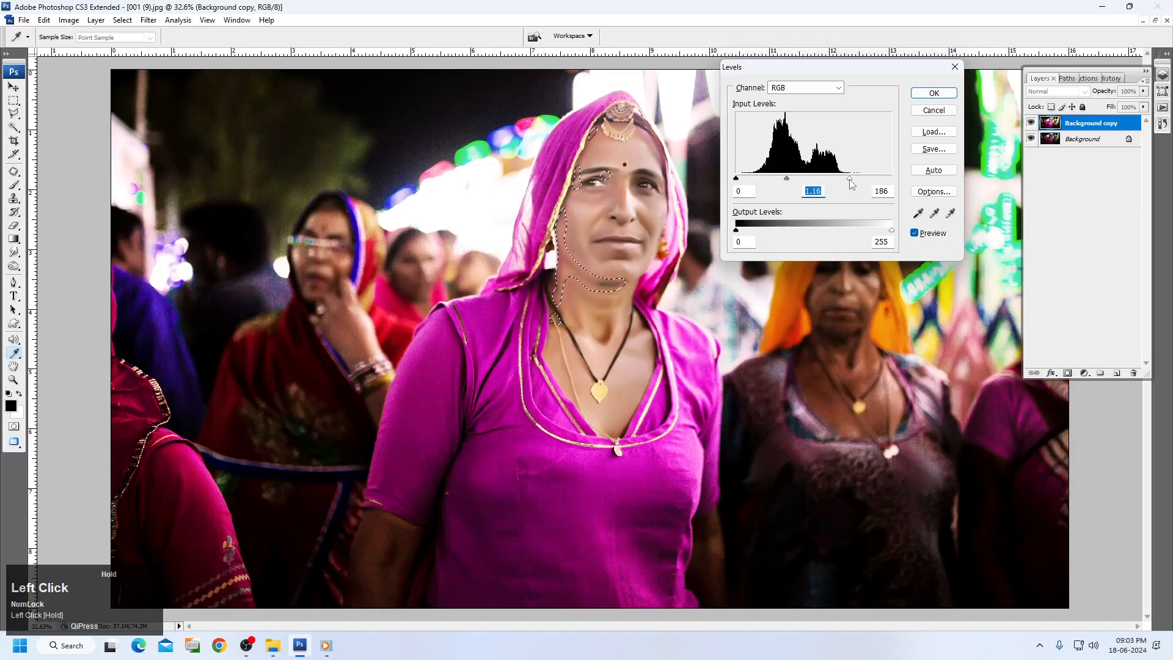
left_click(850, 180)
left_click_drag(744, 183, 743, 180)
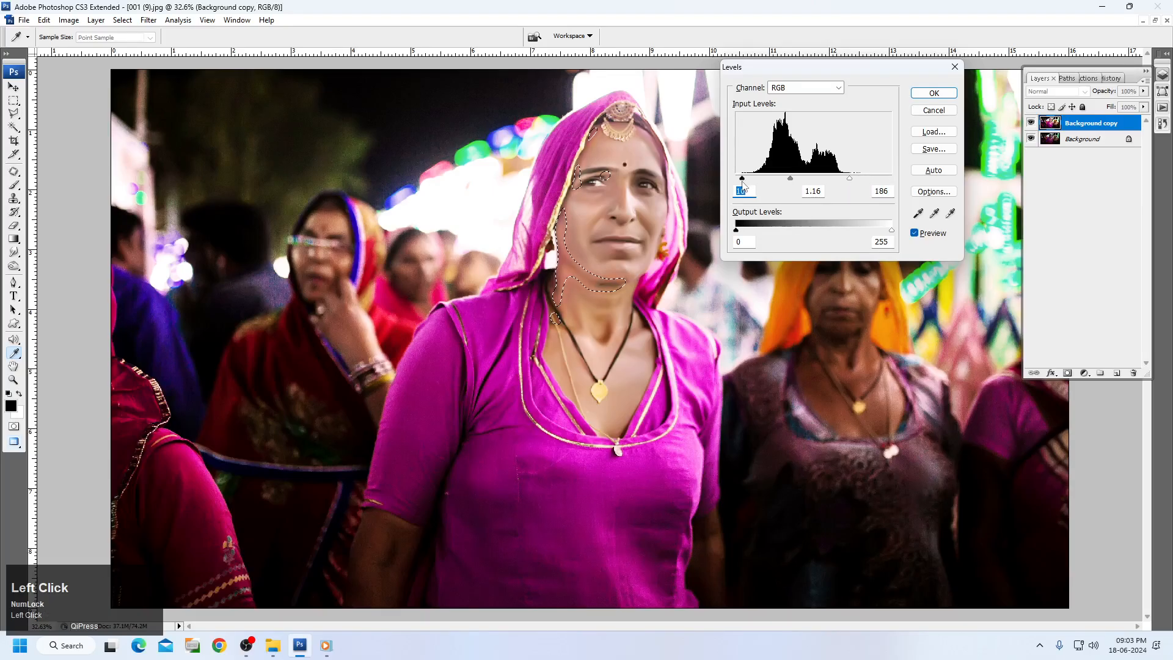
key("Return")
key("ctrl+d")
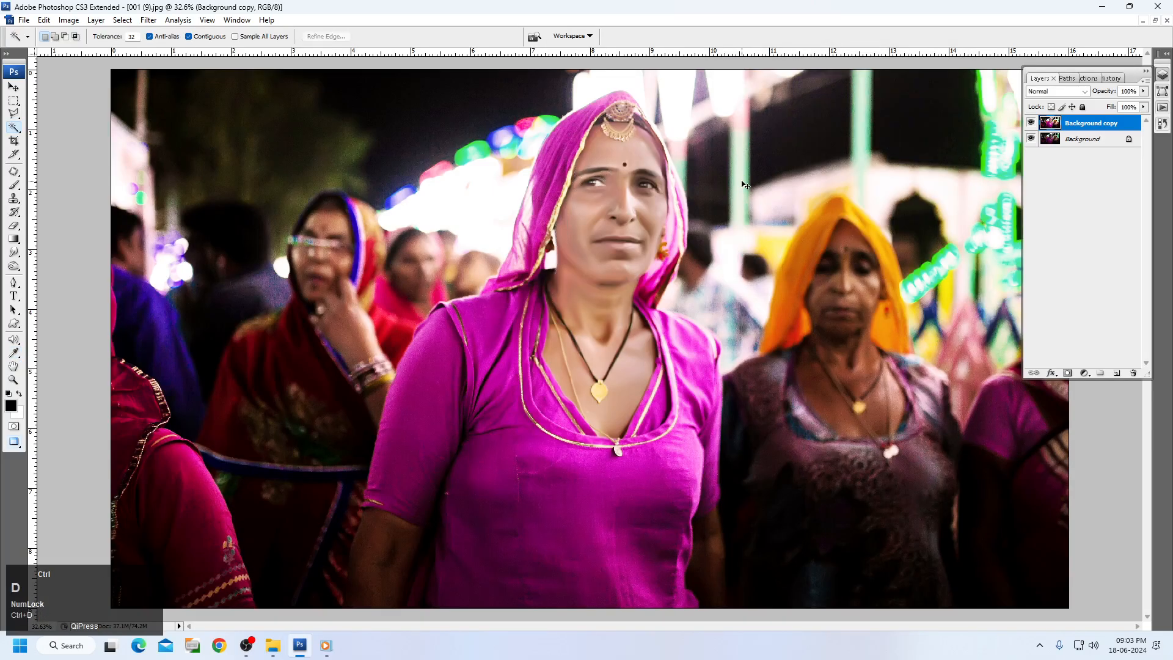
Step: Compare the retouch with the original photo by toggling the Background copy layer's visibility
left_click(1032, 124)
left_click(1032, 124)
left_click(1032, 123)
left_click(1032, 123)
left_click(1032, 124)
left_click(1032, 123)
right_click(697, 224)
key("v")
left_click(253, 646)
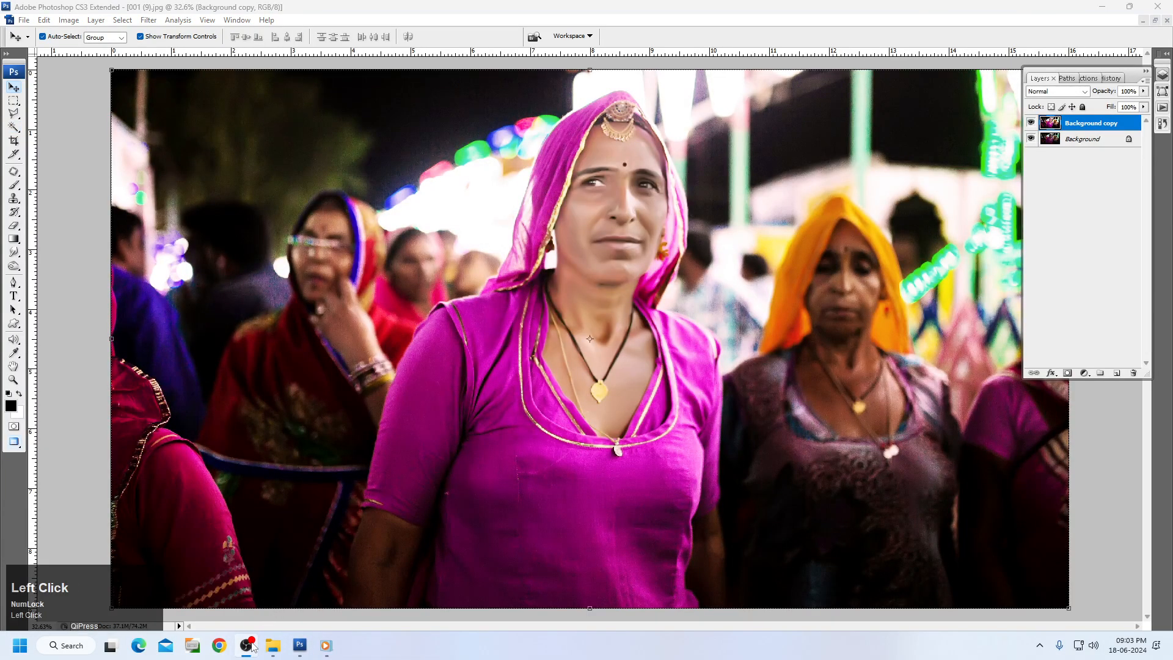
right_click(672, 256)
Step: Select the dark shadow in the hollow of the throat with the Magic Wand at tolerance 32
left_click_drag(836, 458, 460, 273)
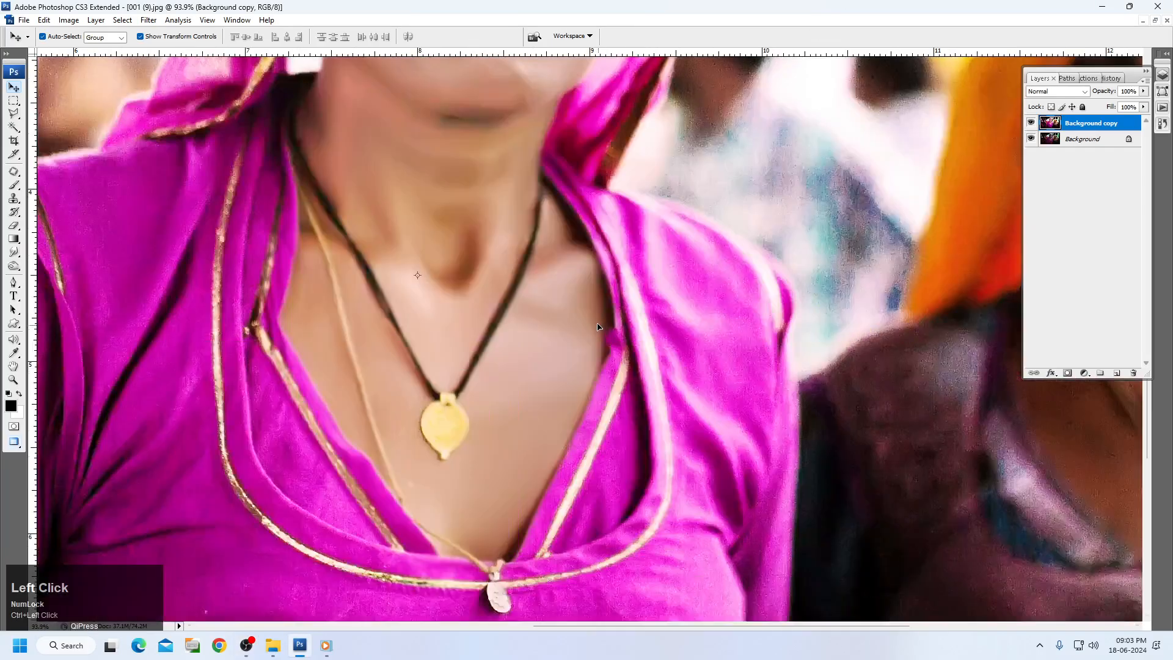
key("w")
left_click(464, 272)
left_click(464, 285)
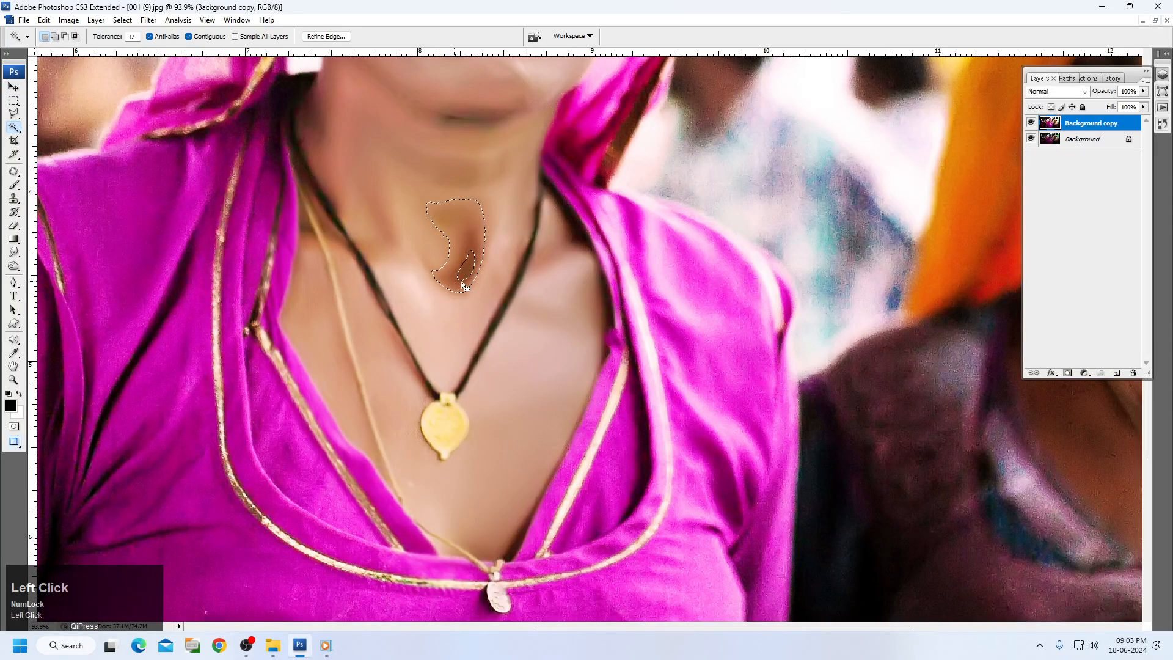
left_click(463, 267)
Step: Feather the throat shadow selection, brighten its midtones with Levels, and deselect it
key("shift+F6")
key("Return")
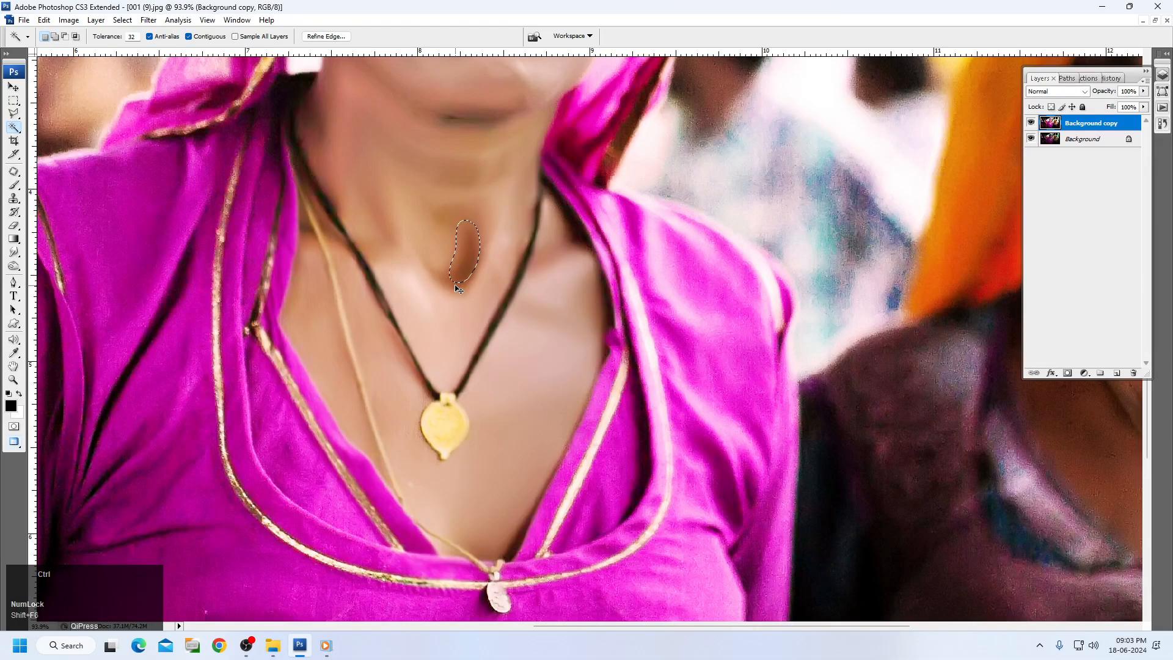
key("ctrl+l")
left_click_drag(814, 182, 785, 182)
key("Return")
left_click(475, 274)
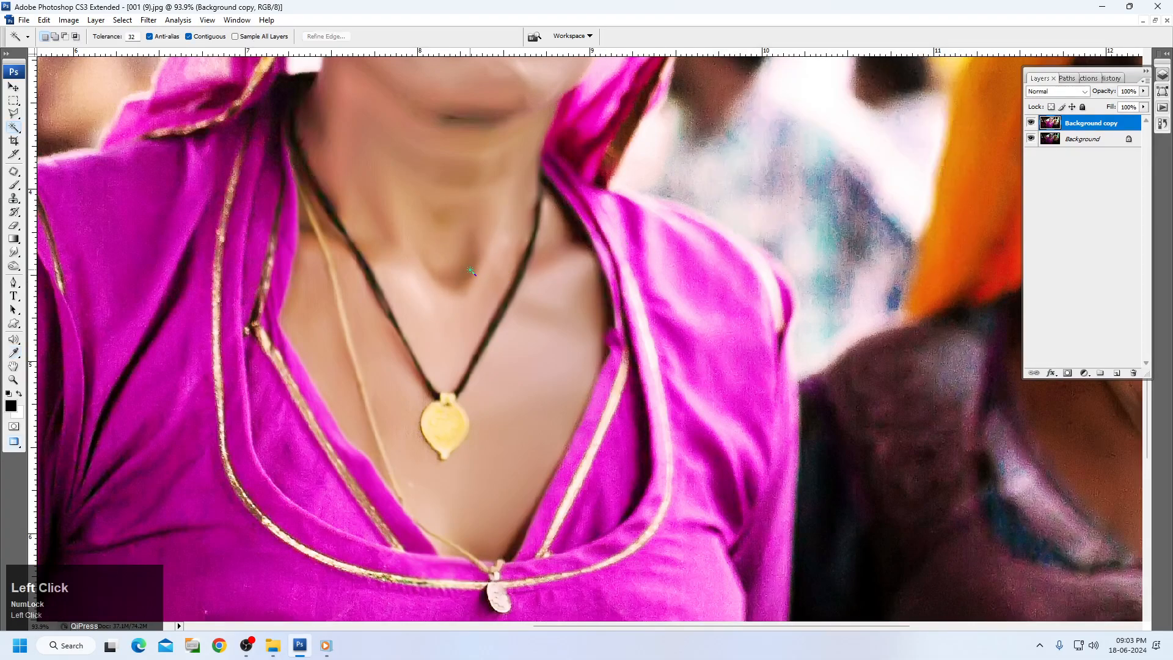
key("space")
key("ctrl+0")
Step: Apply a preset Photo Filter at 25% density to the Background copy layer and fade it to 45% opacity in Normal mode
key("v")
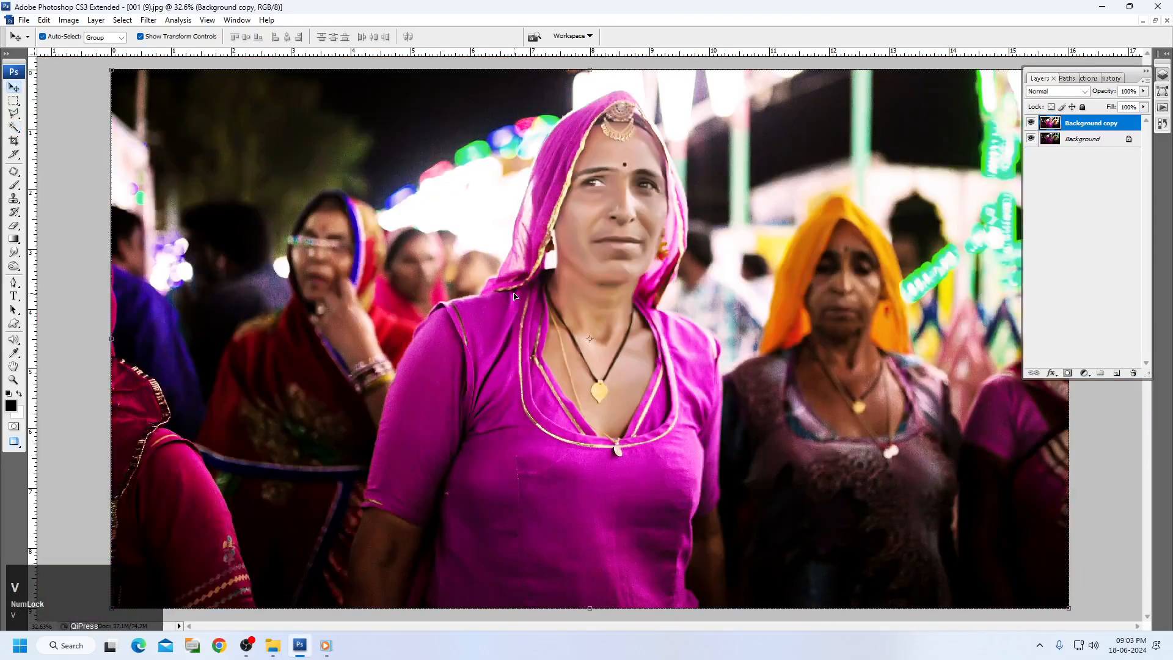
left_click(68, 20)
mouse_move(86, 51)
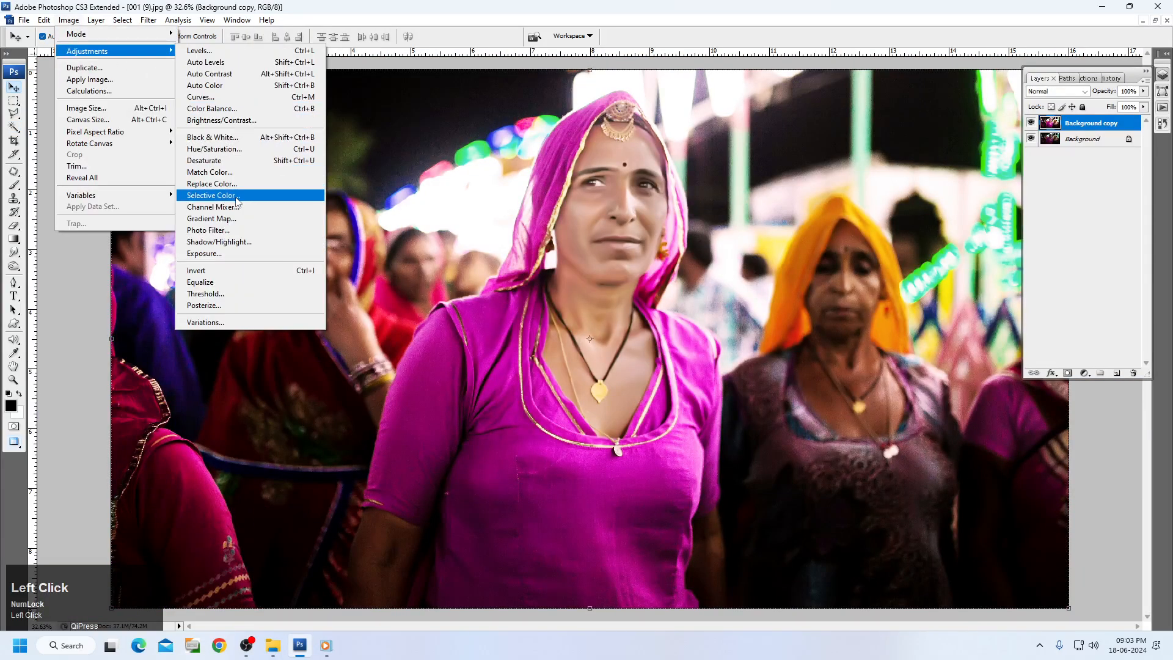
left_click(208, 230)
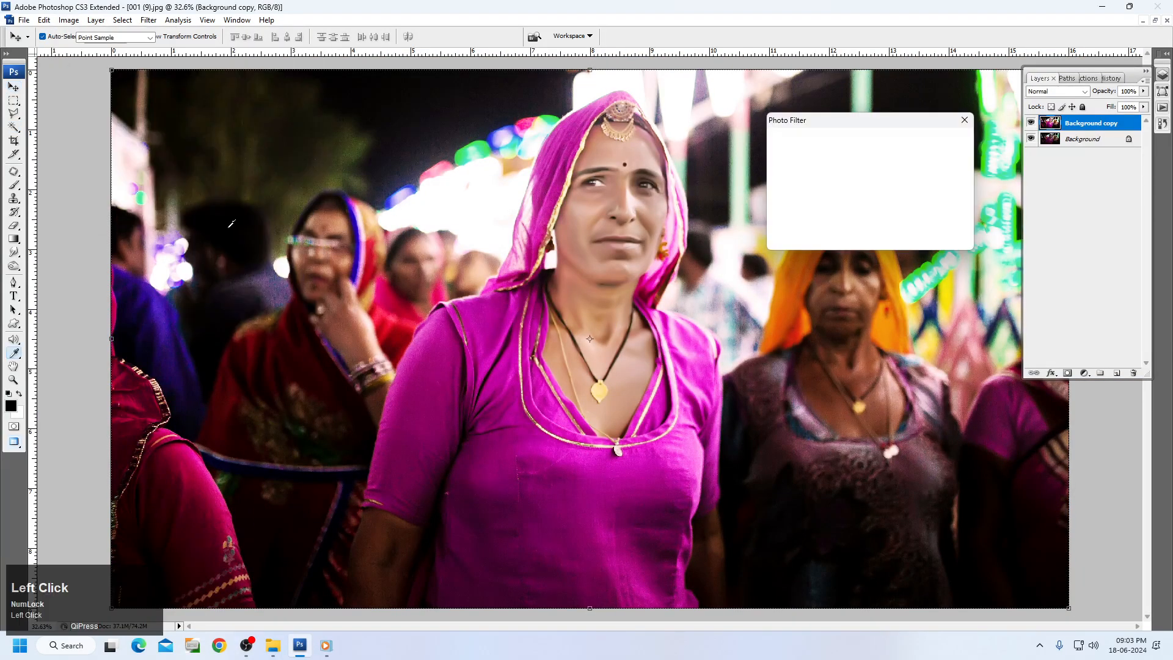
left_click(857, 154)
key("Down")
key("Down")
key("Down")
key("Down")
key("Down")
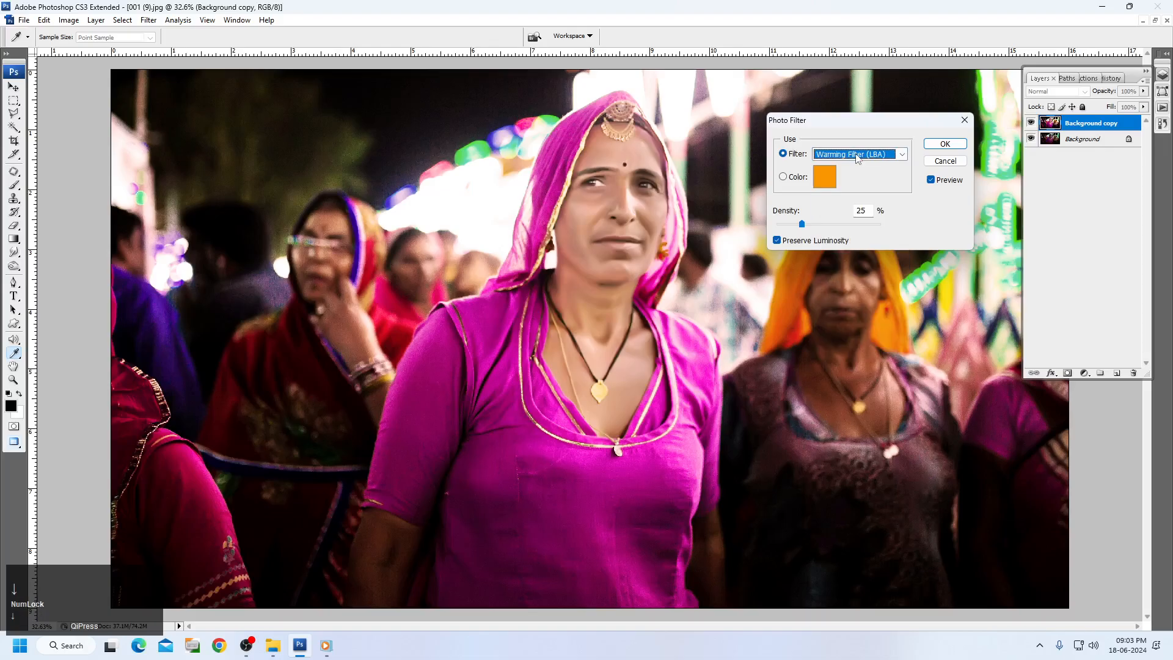
key("Down")
key("Down")
key("Down")
key("Up")
key("Up")
key("Down")
key("Down")
key("Down")
key("Up")
key("Return")
key("ctrl+shift+f")
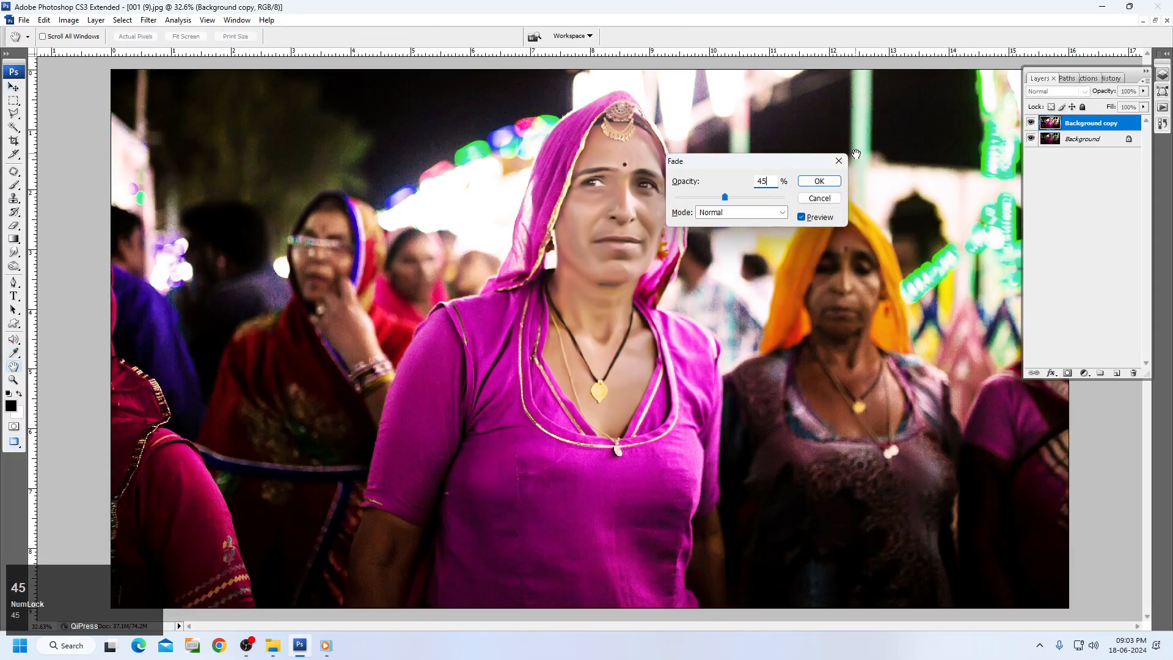
key("Return")
Step: Darken both eyebrows with the Burn tool, using a 35 px brush on midtones at 50% exposure
left_click_drag(502, 134, 751, 281)
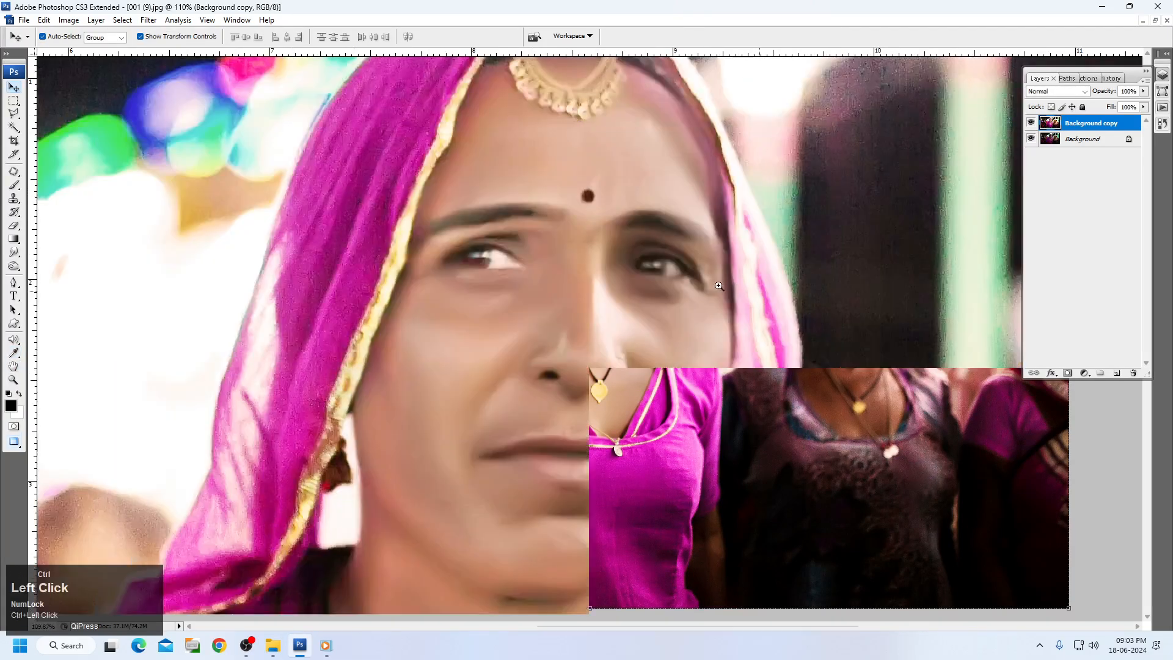
scroll(629, 348, "up", 1)
key("o")
key("bracketleft")
key("bracketleft")
key("bracketleft")
key("bracketleft")
key("bracketleft")
key("bracketleft")
key("bracketleft")
key("bracketleft")
key("bracketleft")
key("bracketleft")
key("bracketleft")
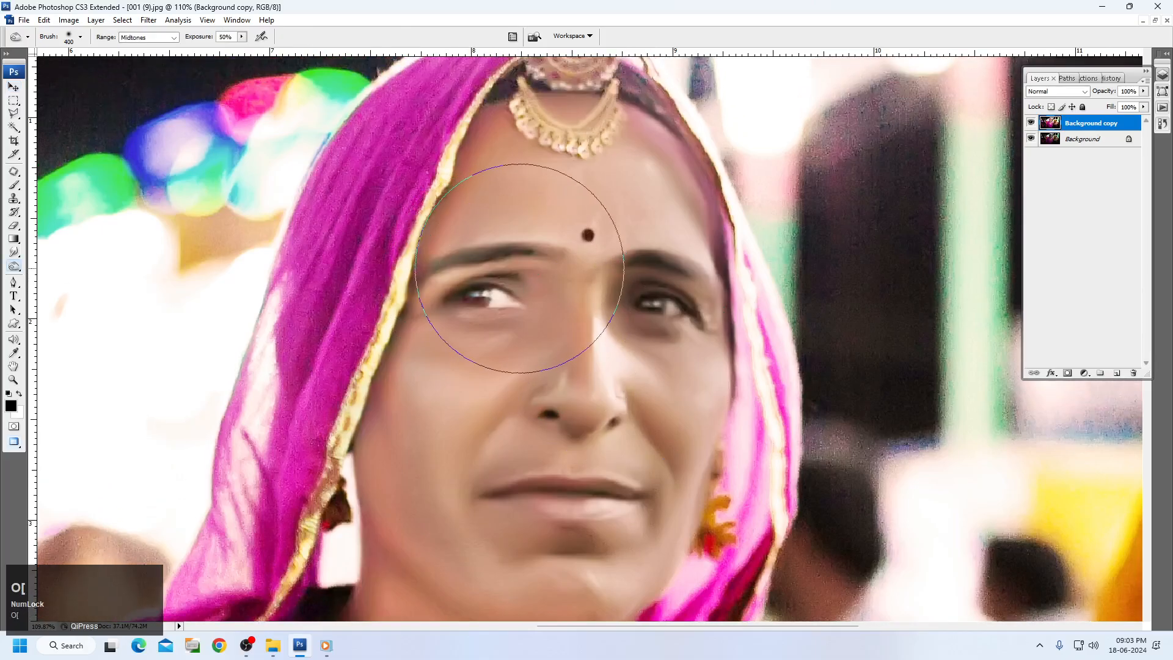
key("bracketleft")
mouse_move(554, 254)
left_mouse_down()
mouse_move(427, 263)
mouse_move(501, 250)
left_mouse_up()
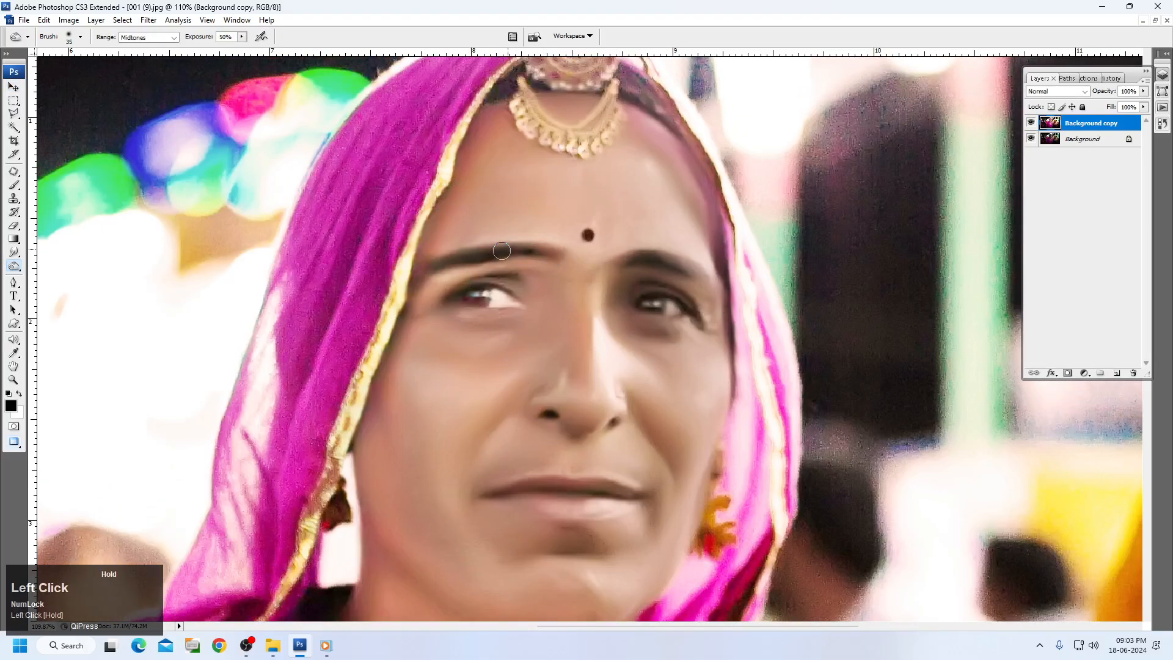
mouse_move(643, 255)
left_mouse_down()
mouse_move(692, 273)
mouse_move(672, 294)
left_mouse_up()
Step: Darken the irises, nostril and lips with the Burn tool, using 50 to 60 px brushes at 50% exposure
key("bracketright")
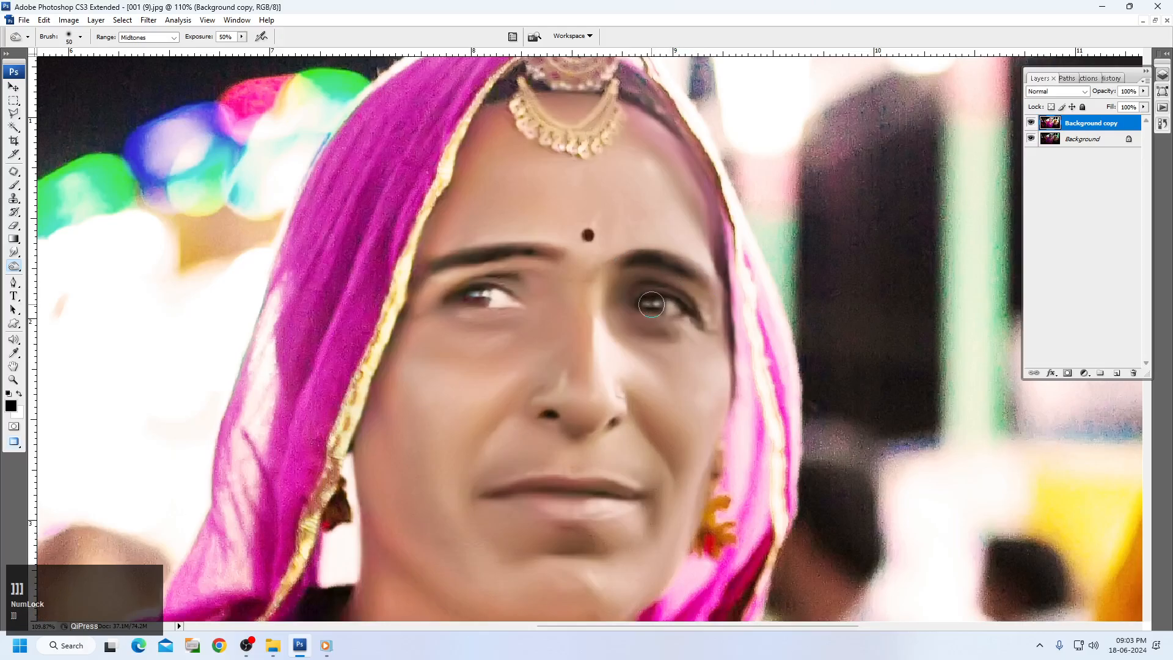
left_click(651, 305)
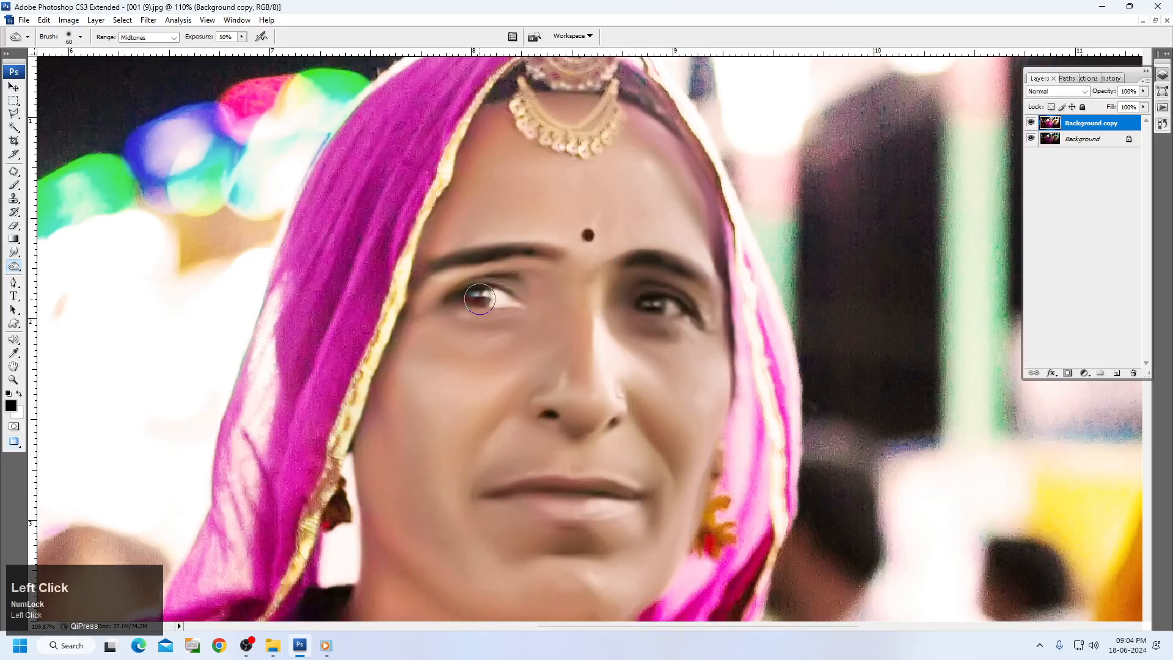
key("bracketleft")
left_click(607, 424)
mouse_move(507, 504)
left_mouse_down()
mouse_move(623, 500)
mouse_move(549, 507)
mouse_move(602, 507)
left_mouse_up()
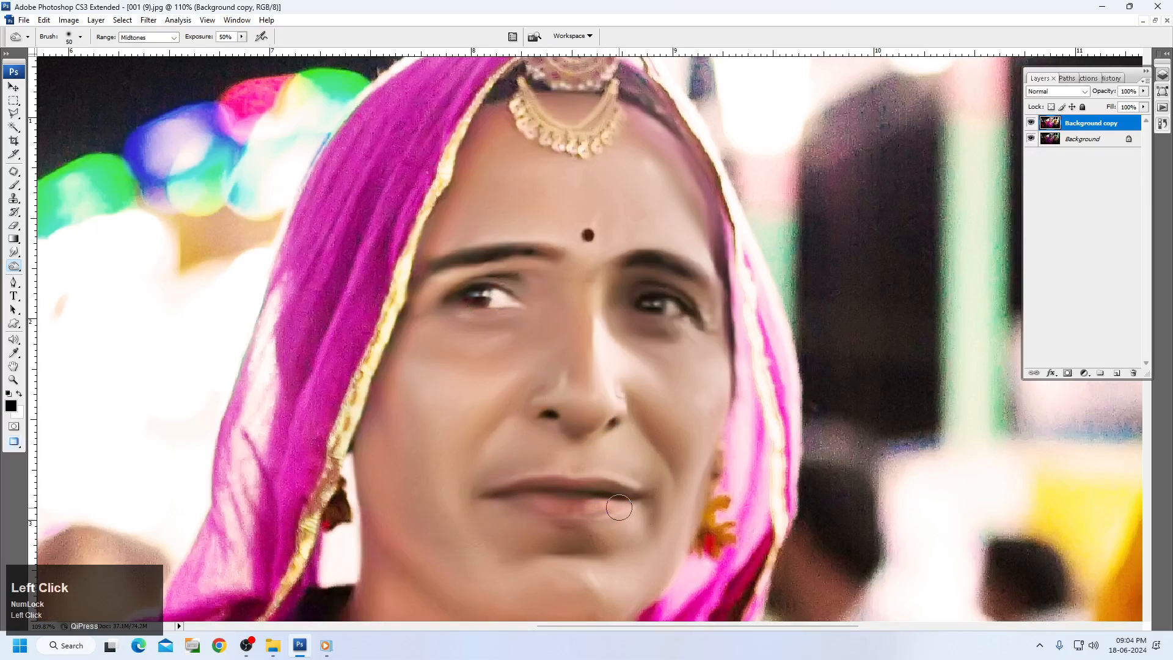
key("space")
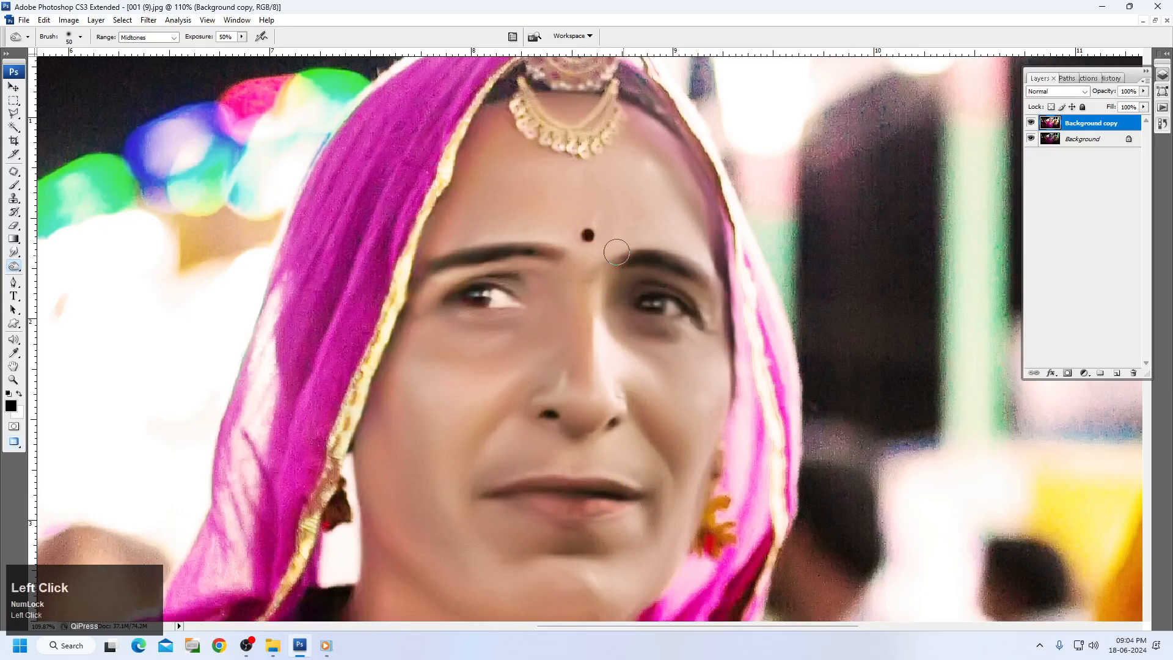
Step: Darken the hairline on both sides of the forehead ornament with the Burn tool, using a brush of up to 90 px
right_click(666, 300)
left_click(682, 319)
key("bracketright")
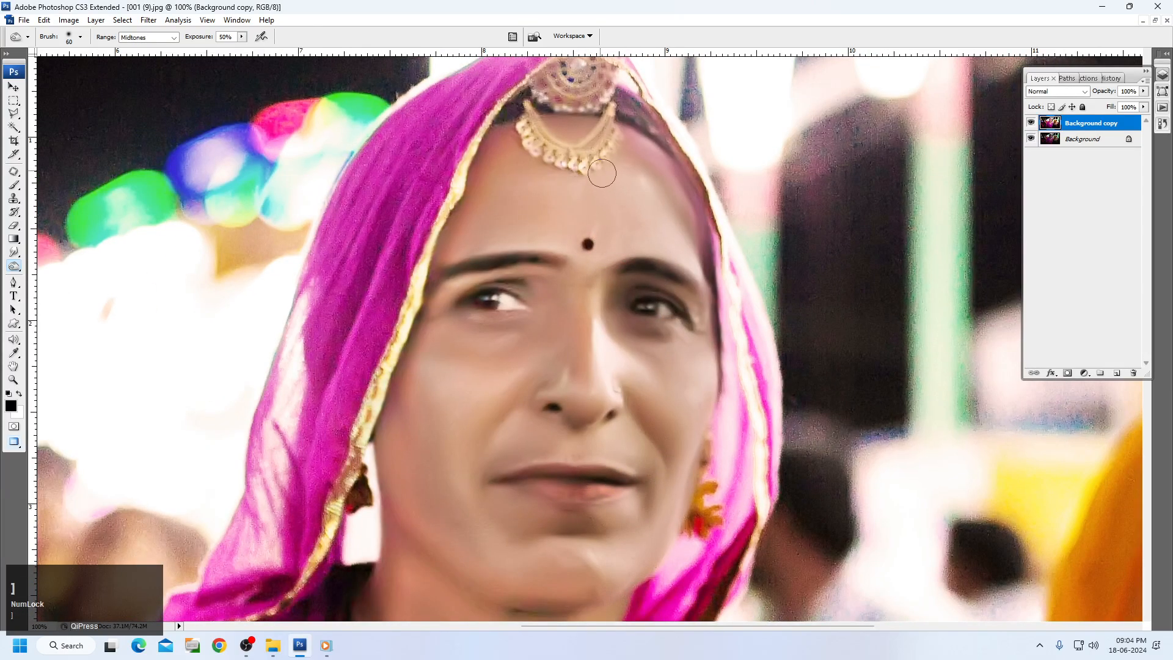
left_click(534, 137)
key("space")
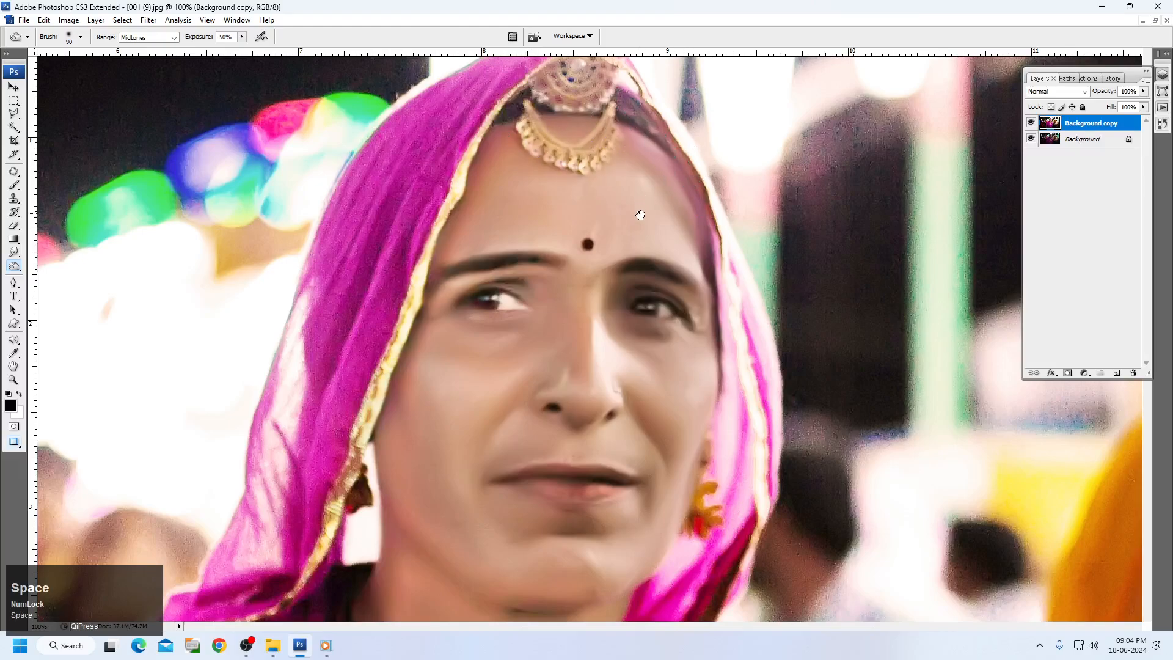
left_click(638, 214)
left_click_drag(622, 108, 629, 102)
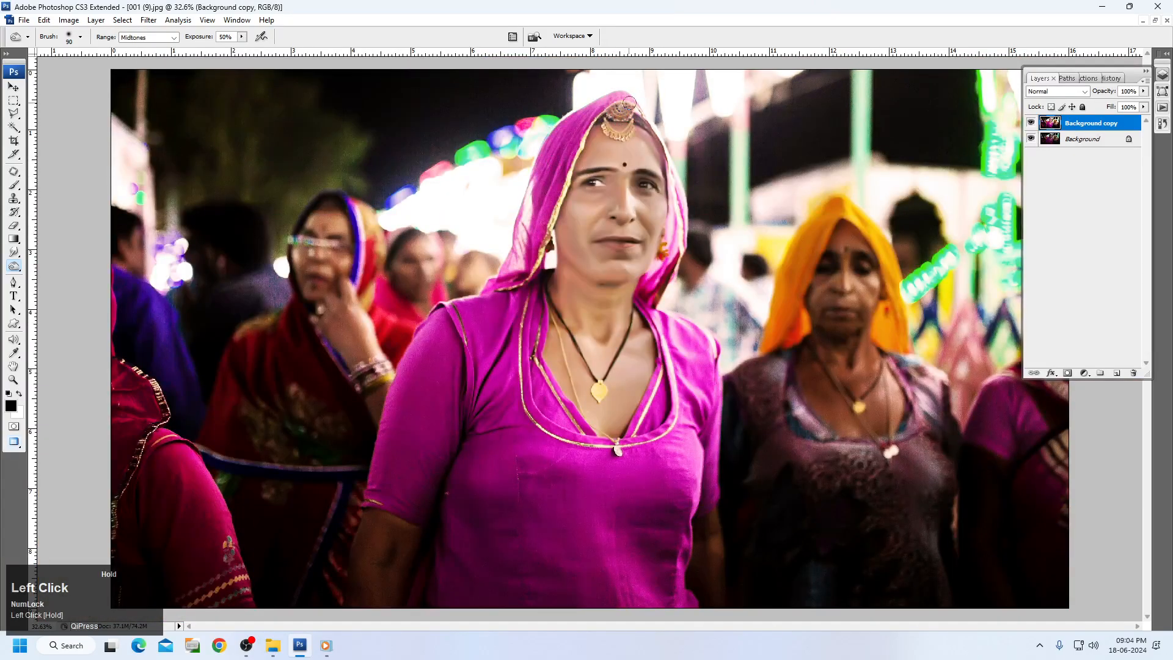
Step: Burn and dodge the magenta blouse, its sleeve and the background beside the veil with a 700 px brush on midtones at 50% exposure
key("bracketright")
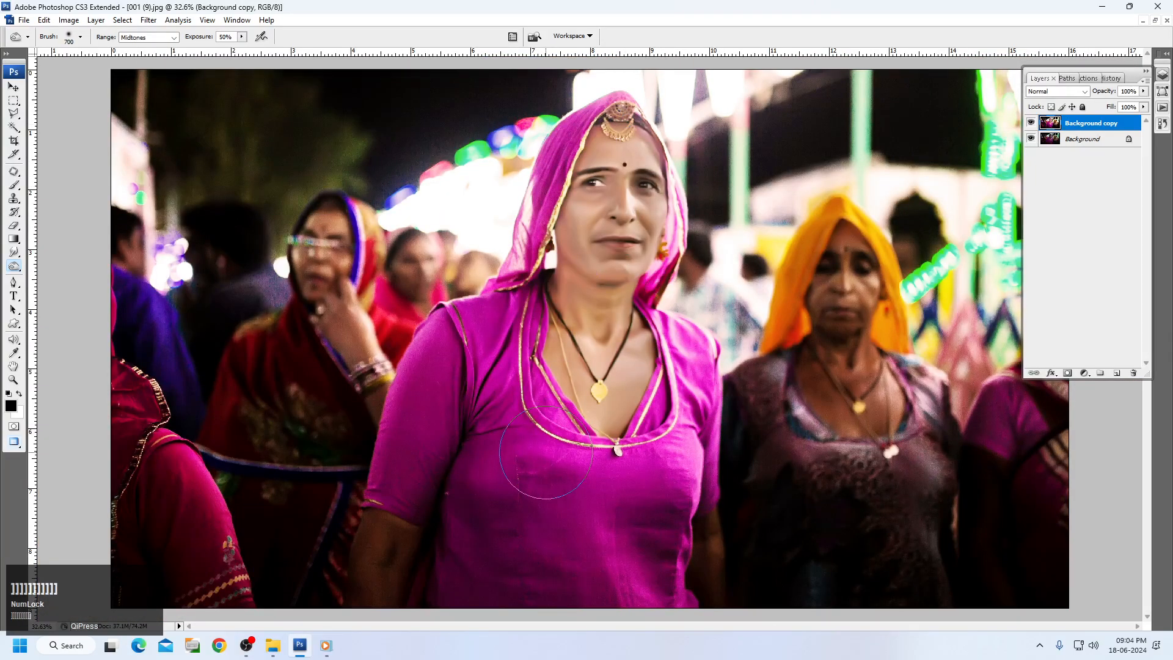
left_click(546, 452)
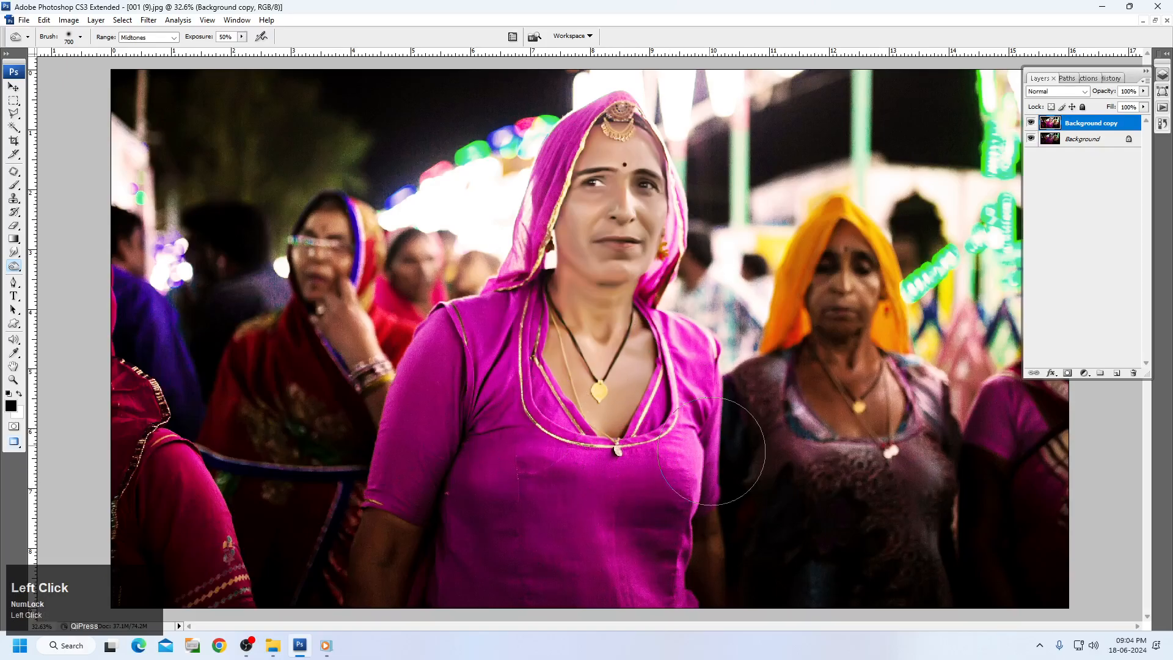
left_click(665, 541, "alt")
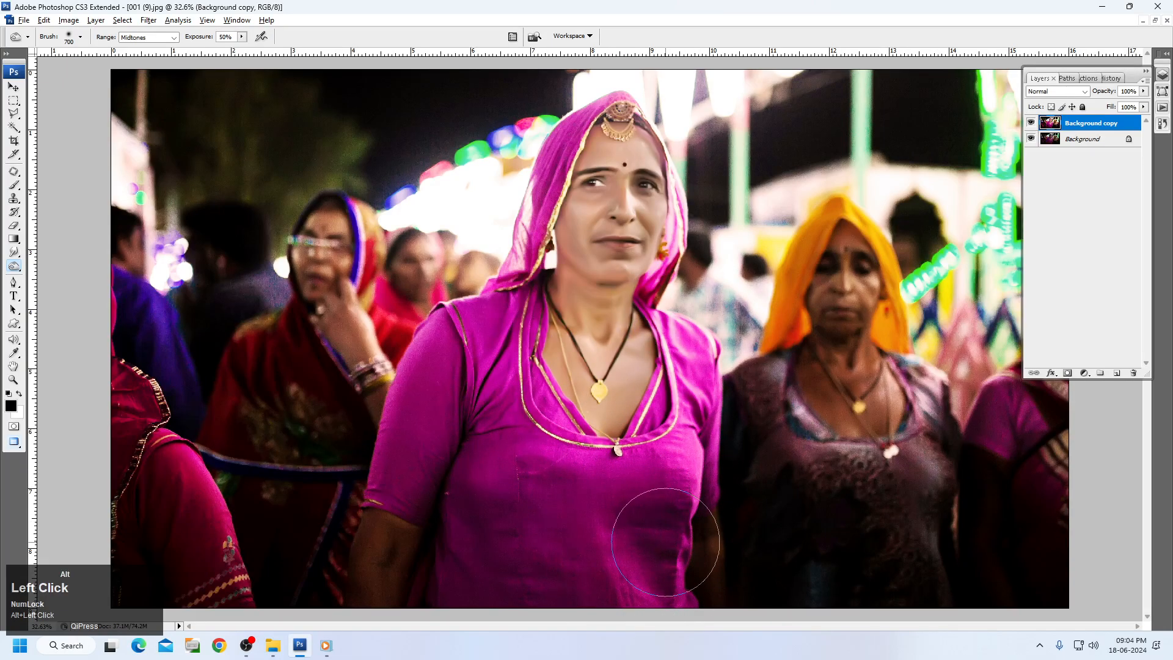
left_click(530, 580, "alt")
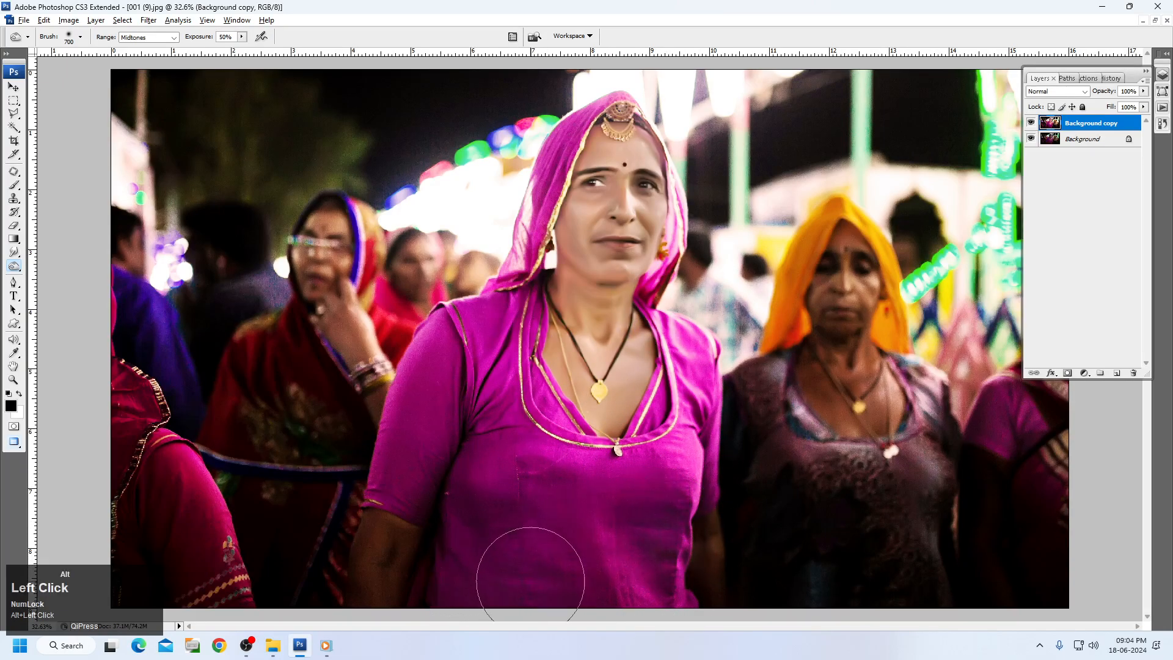
left_click(376, 370)
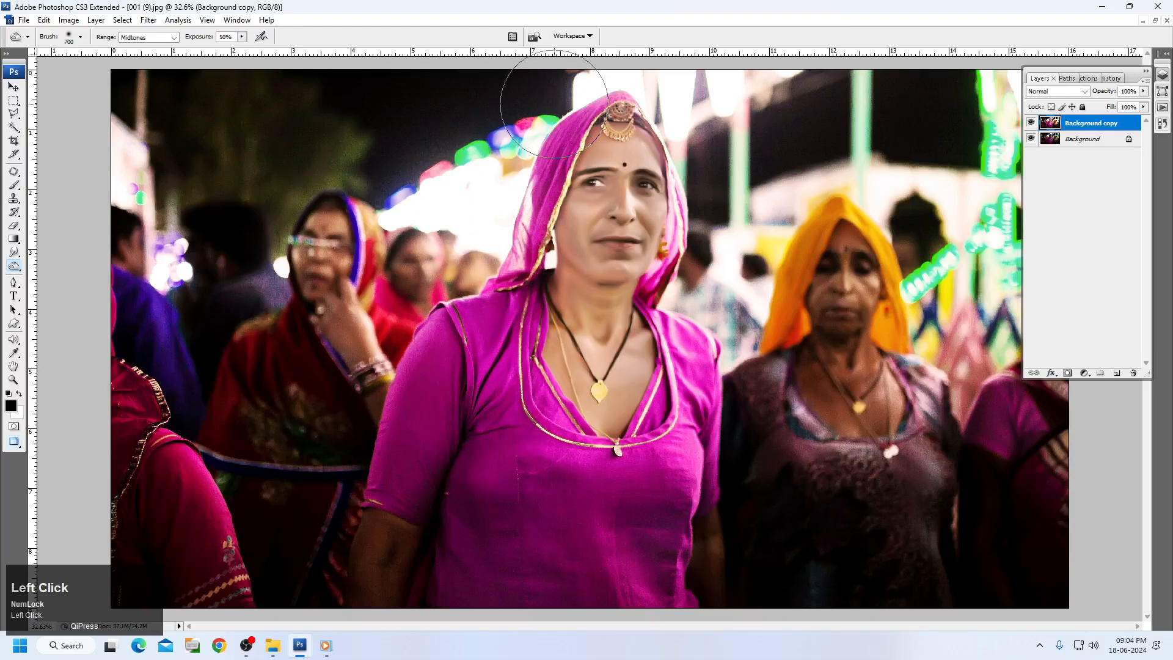
left_click_drag(727, 183, 716, 286)
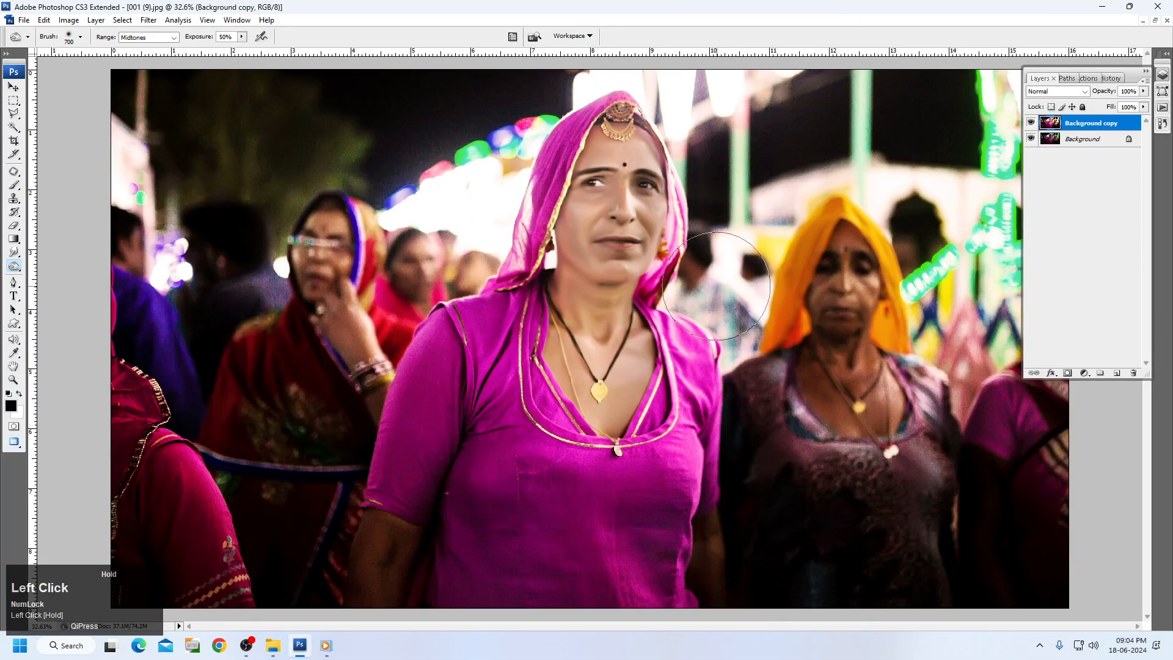
Step: Compare the finished retouch with the untouched photo by repeatedly hiding and showing the Background copy layer
key("v")
left_click(1031, 124)
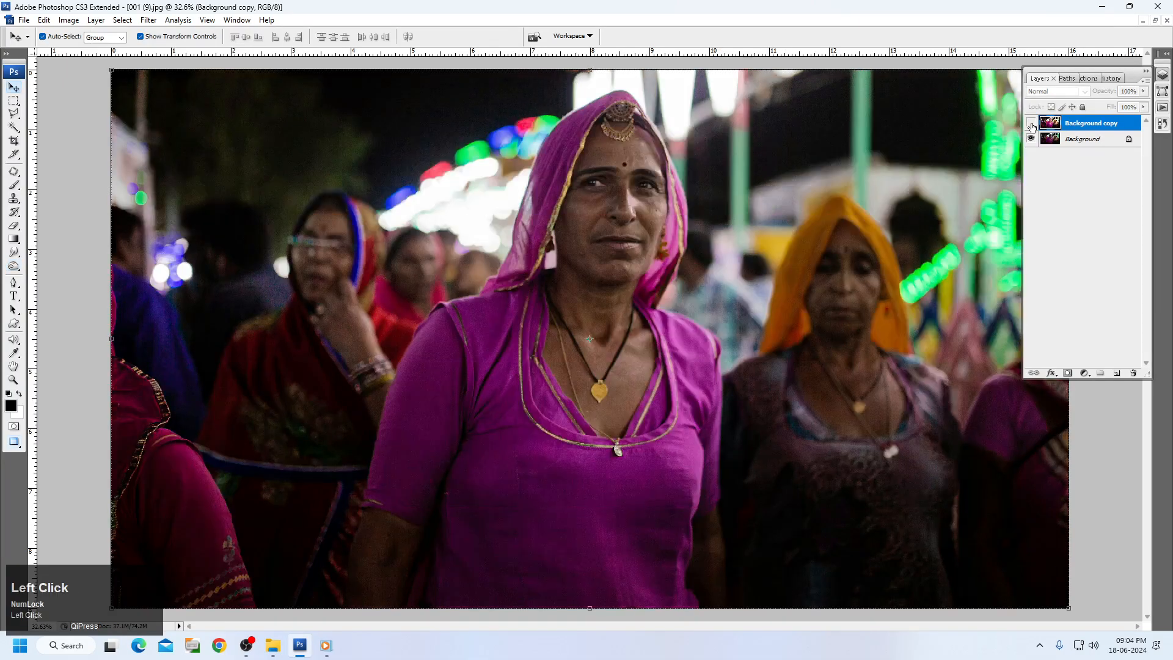
left_click(1031, 124)
left_click(1030, 124)
left_click(1031, 124)
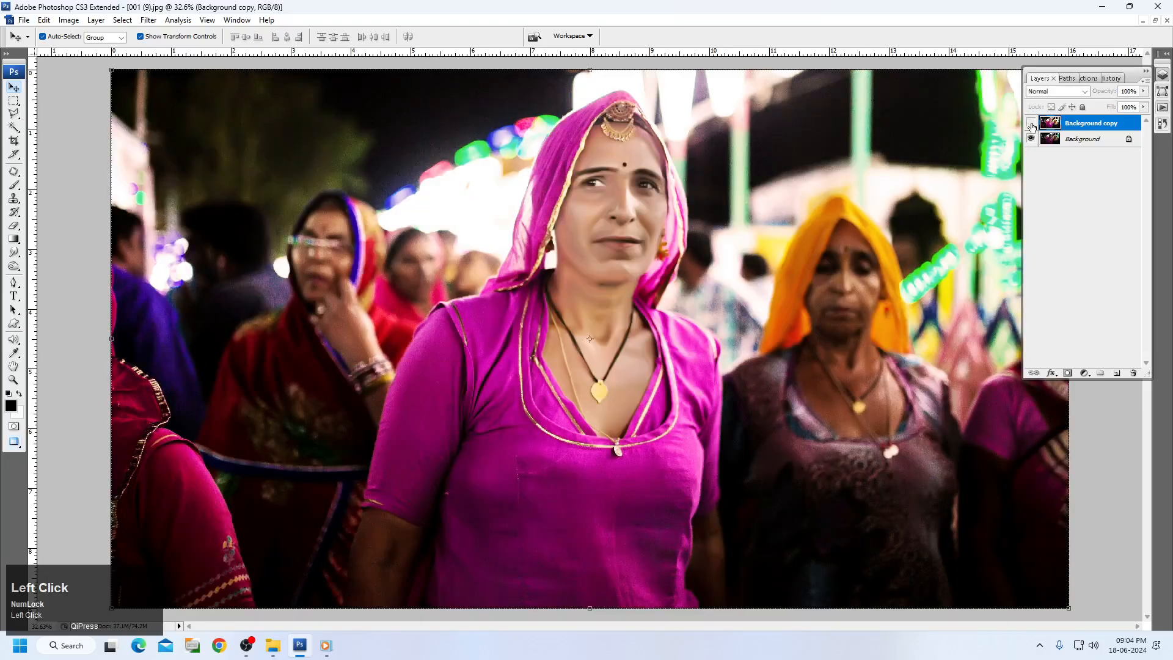
left_click(1031, 124)
left_click(1031, 124)
left_click(1031, 124)
left_click(1031, 124)
key("c")
right_click(616, 254)
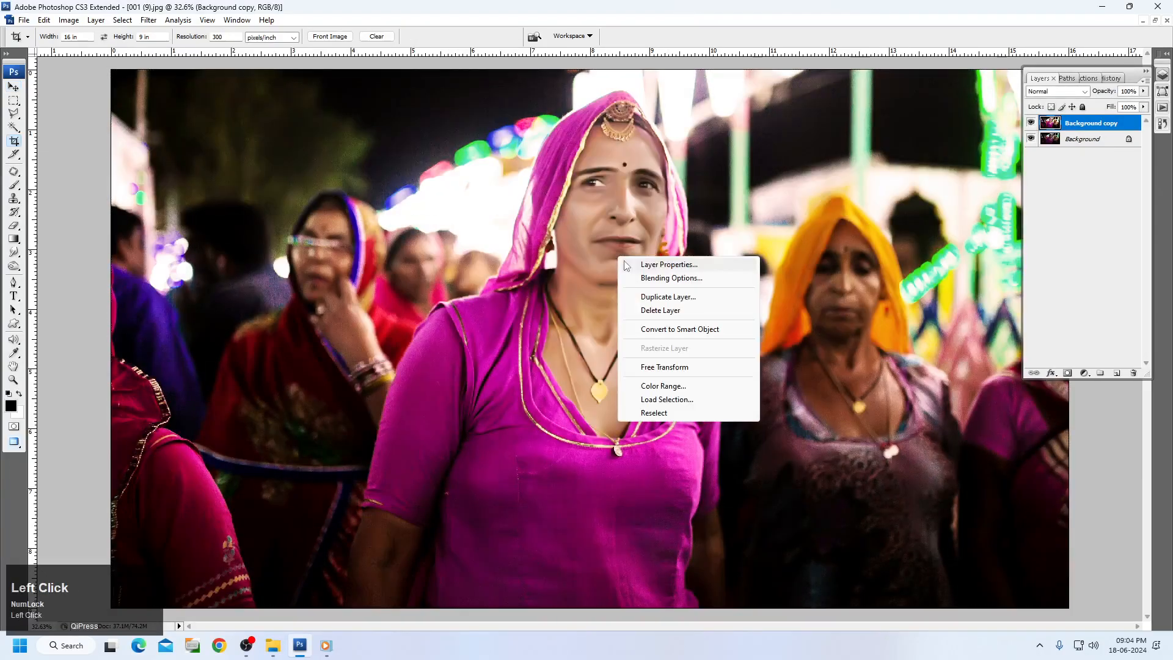
left_click(638, 264)
type("c")
left_click(669, 238)
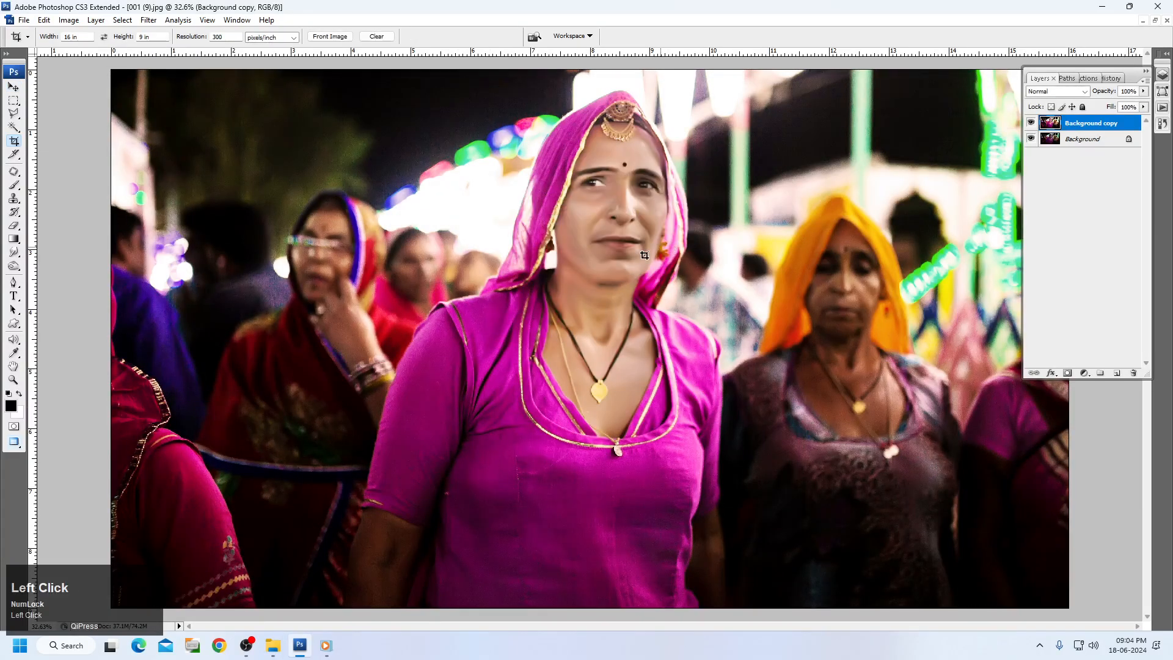
right_click(597, 267)
left_click(629, 277)
key("Escape")
right_click(622, 230)
key("v")
left_click(257, 649)
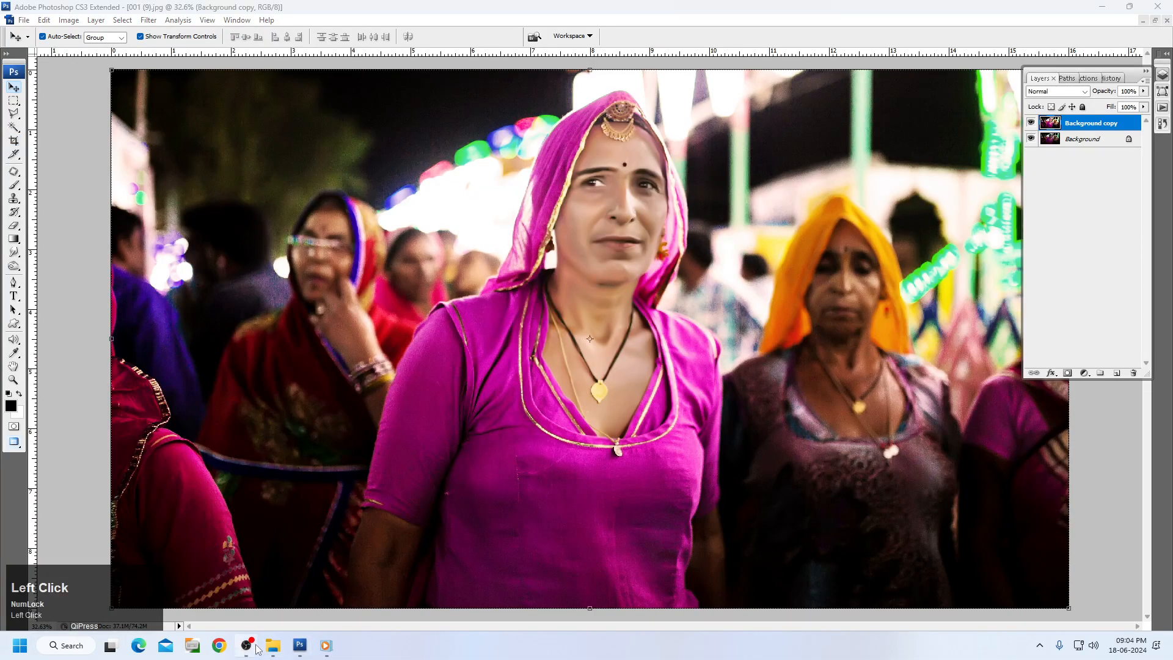